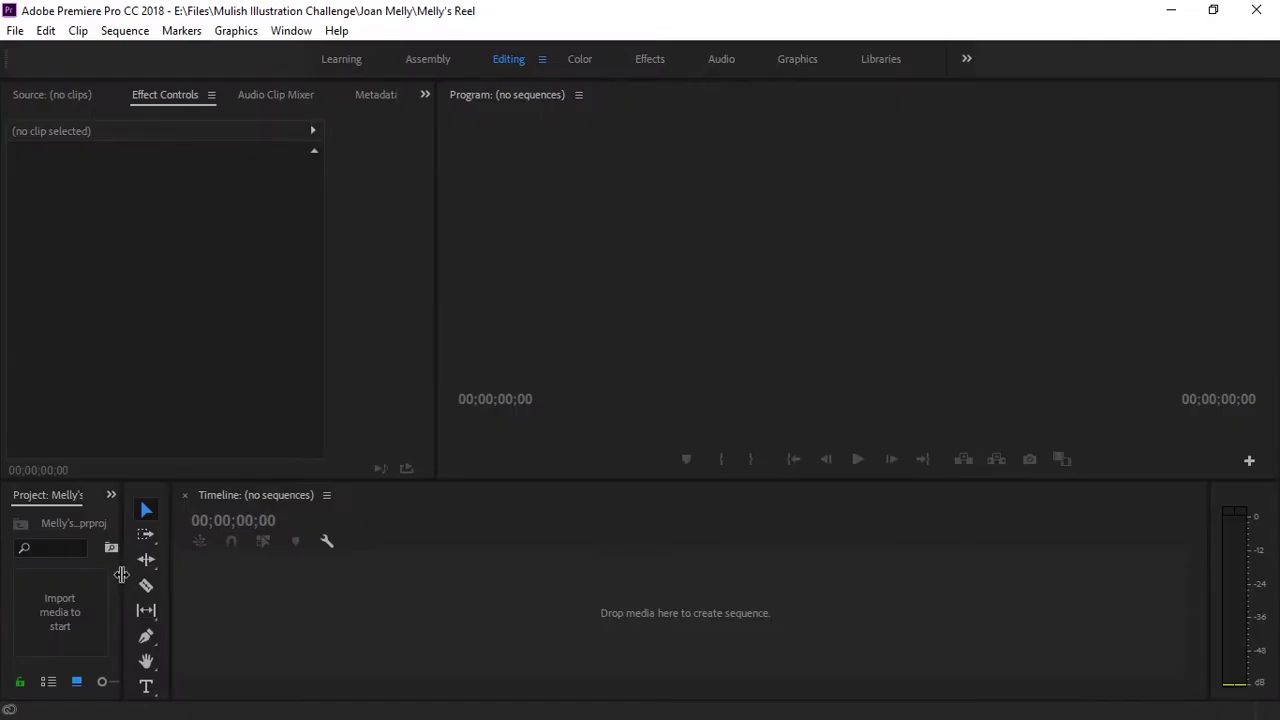
{"action": "double_click", "coordinate": [121, 573]}
{"action": "double_click", "coordinate": [243, 234]}
{"action": "left_click_drag", "start_coordinate": [214, 389], "coordinate": [519, 333]}
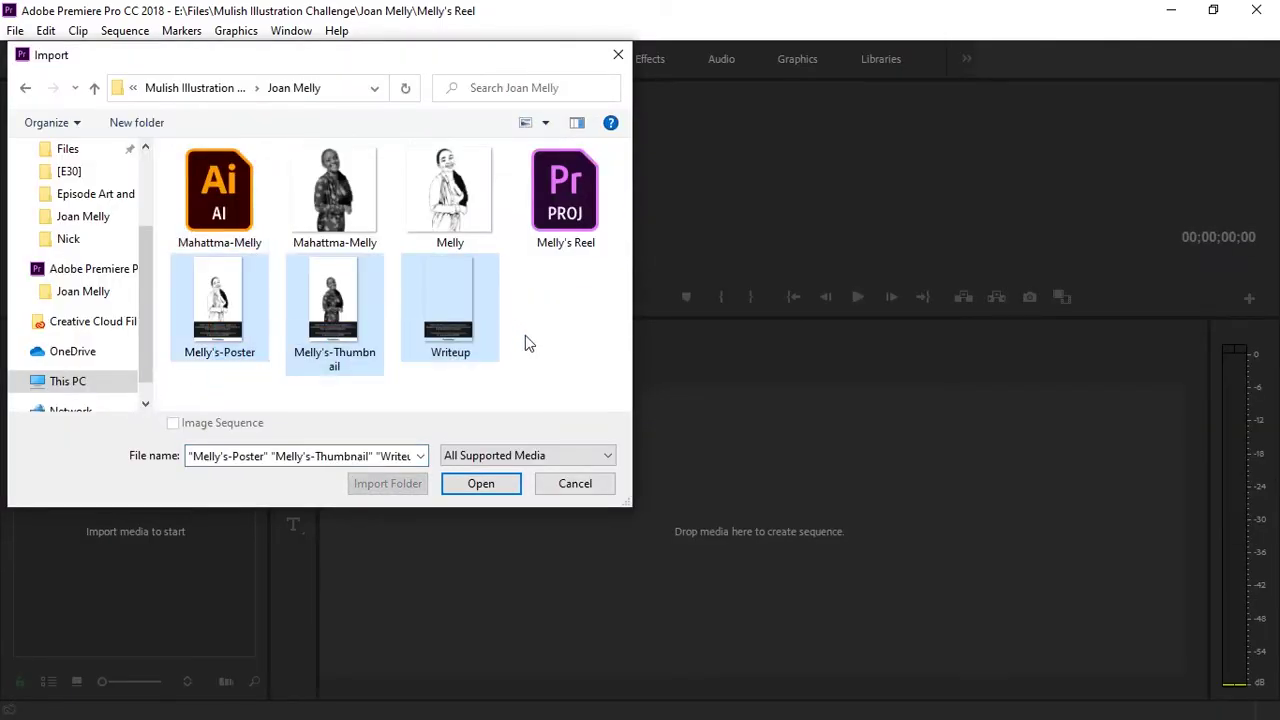
{"action": "left_click", "coordinate": [494, 487]}
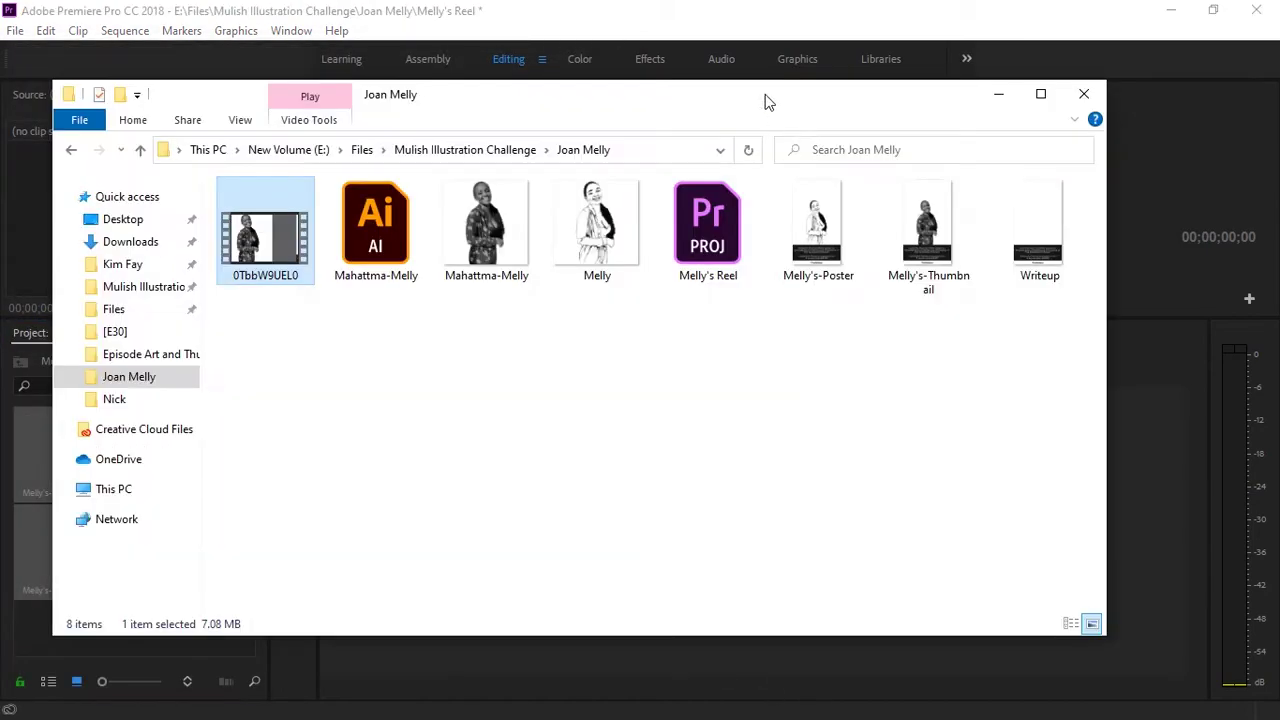
Drag 0TbbW9UEL0.mp4 from File Explorer into the Project panel.
{"action": "left_click_drag", "start_coordinate": [766, 101], "coordinate": [1002, 121]}
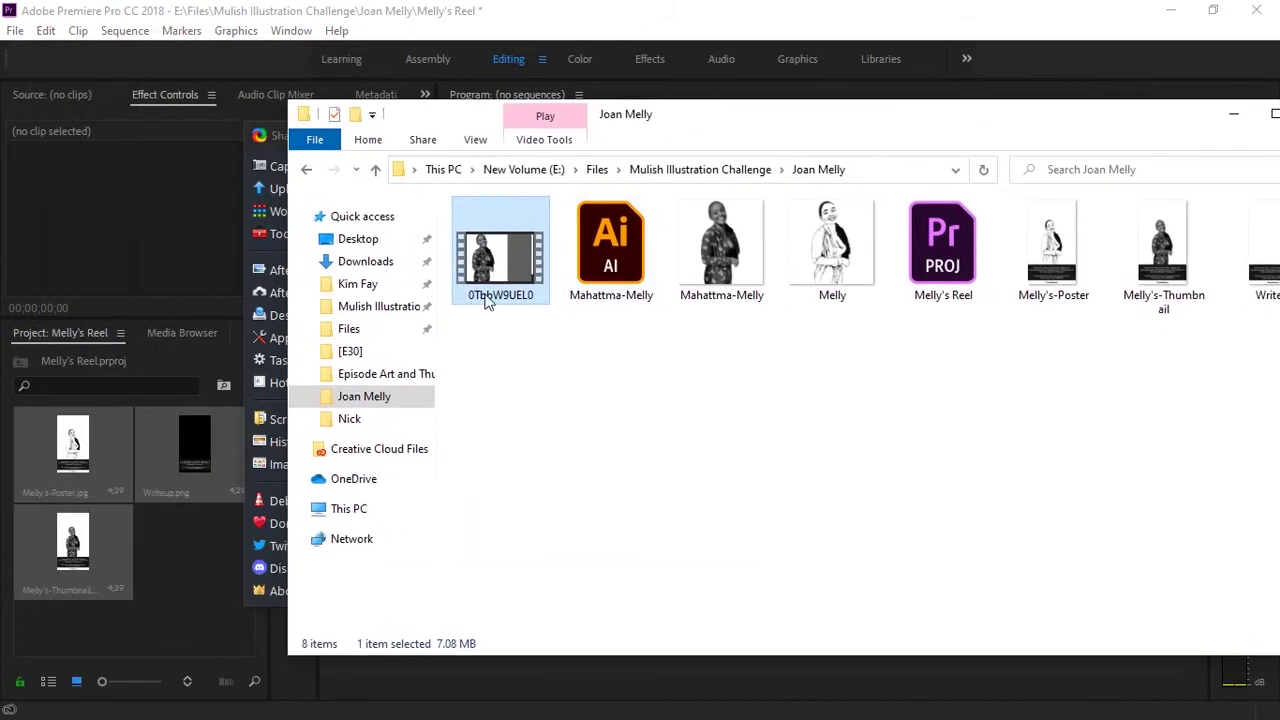
{"action": "left_click_drag", "start_coordinate": [505, 273], "coordinate": [191, 585]}
{"action": "left_click", "coordinate": [651, 364]}
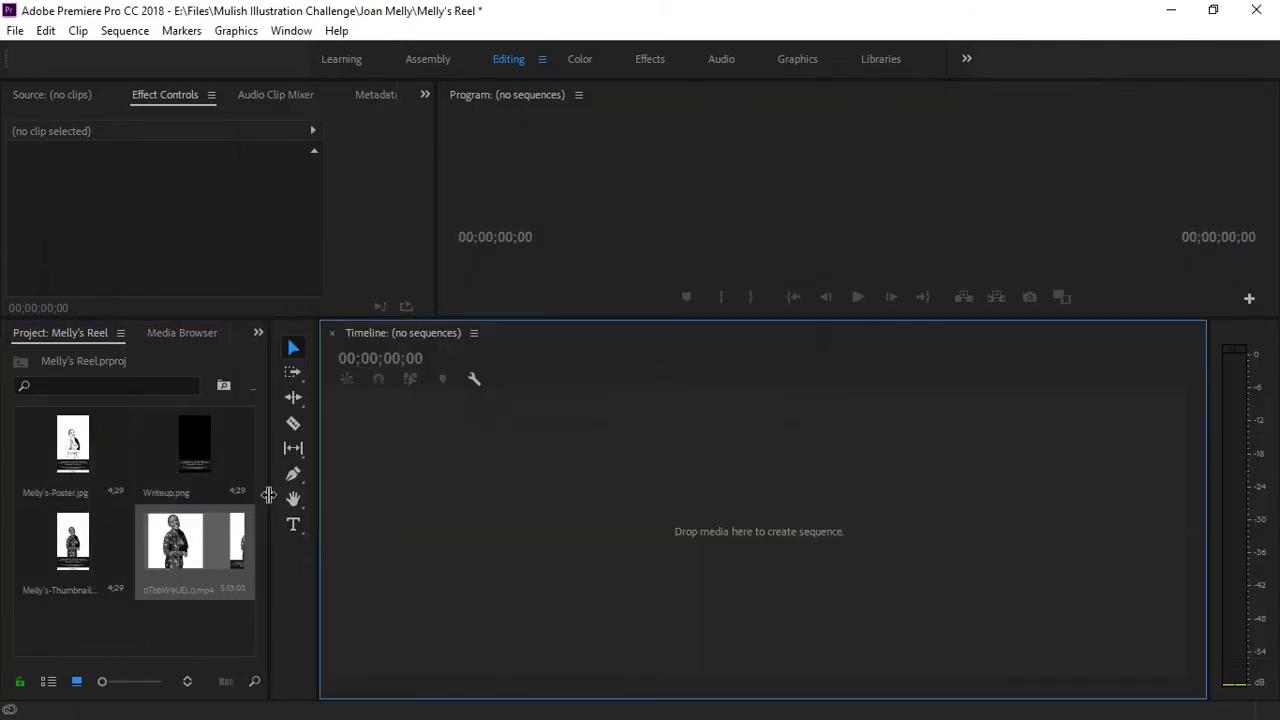
{"action": "left_click_drag", "start_coordinate": [270, 476], "coordinate": [341, 478]}
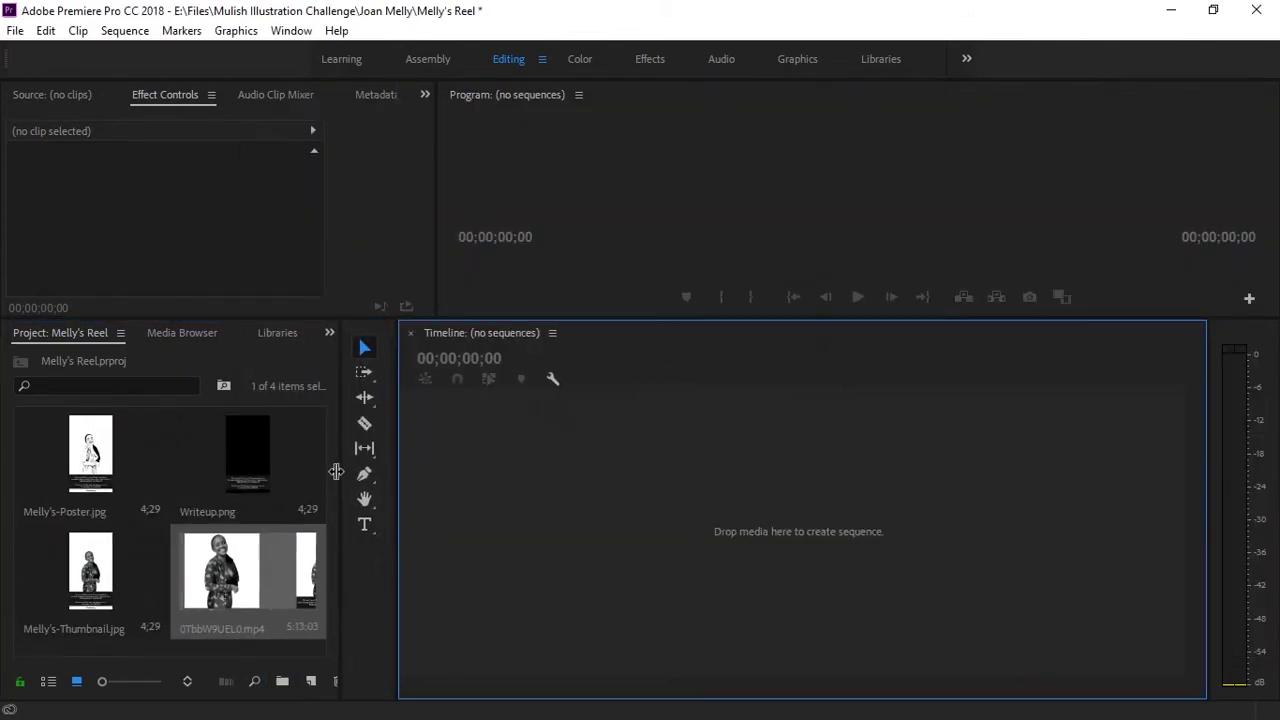
Create a sequence from Melly's-Thumbnail.jpg and trim the clip to its first 2 seconds.
{"action": "left_click_drag", "start_coordinate": [252, 318], "coordinate": [252, 260]}
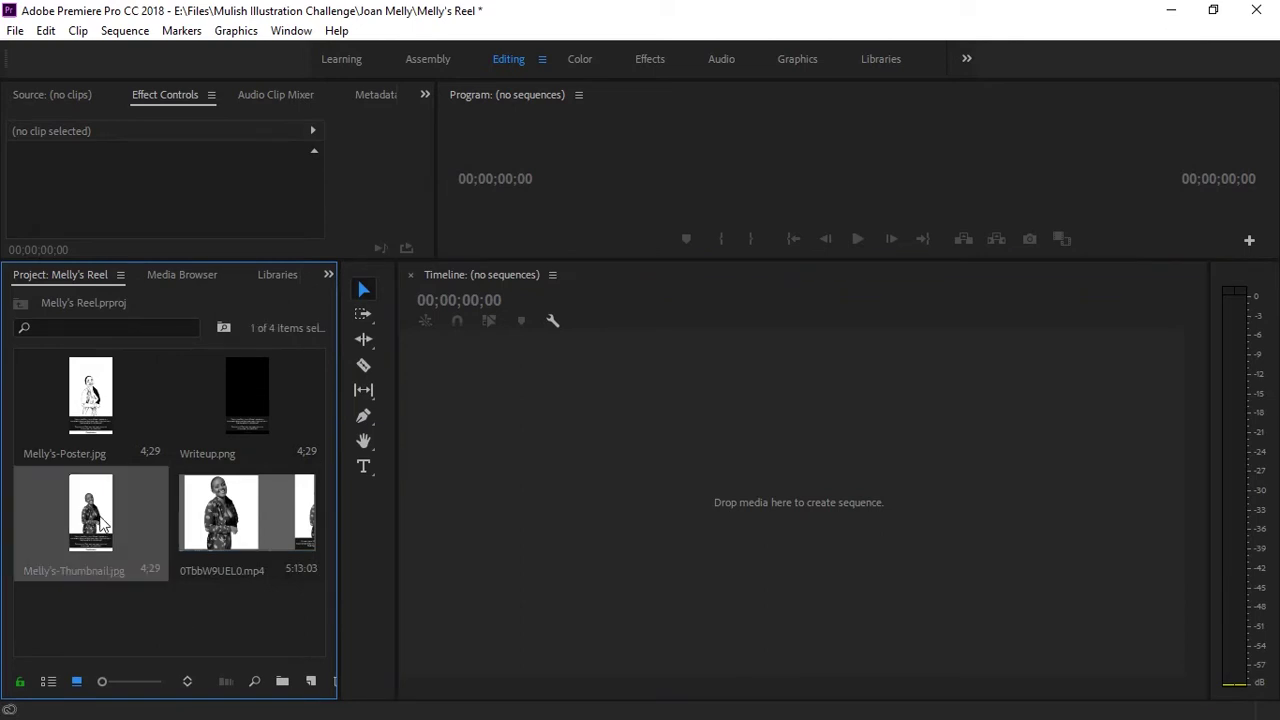
{"action": "left_click_drag", "start_coordinate": [497, 495], "coordinate": [497, 498]}
{"action": "left_click", "coordinate": [476, 298]}
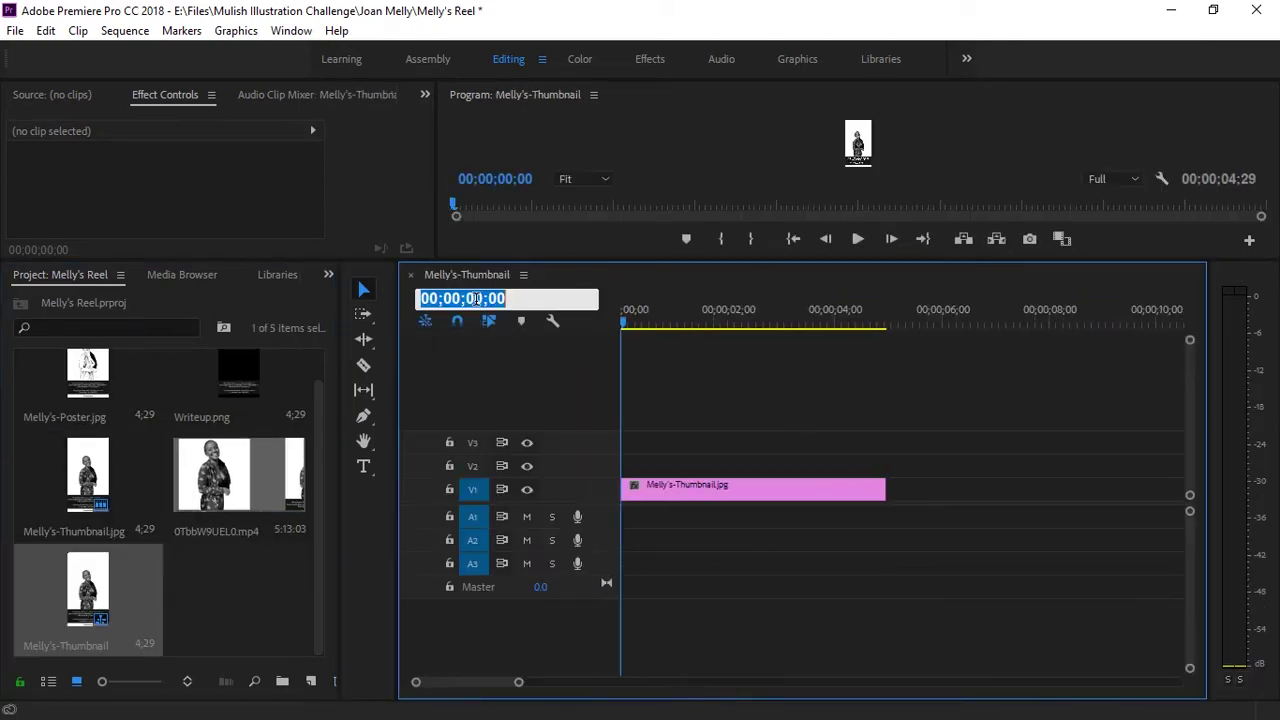
{"action": "key", "text": "Return"}
{"action": "key", "text": "c"}
{"action": "left_click", "coordinate": [727, 488]}
{"action": "key", "text": "v"}
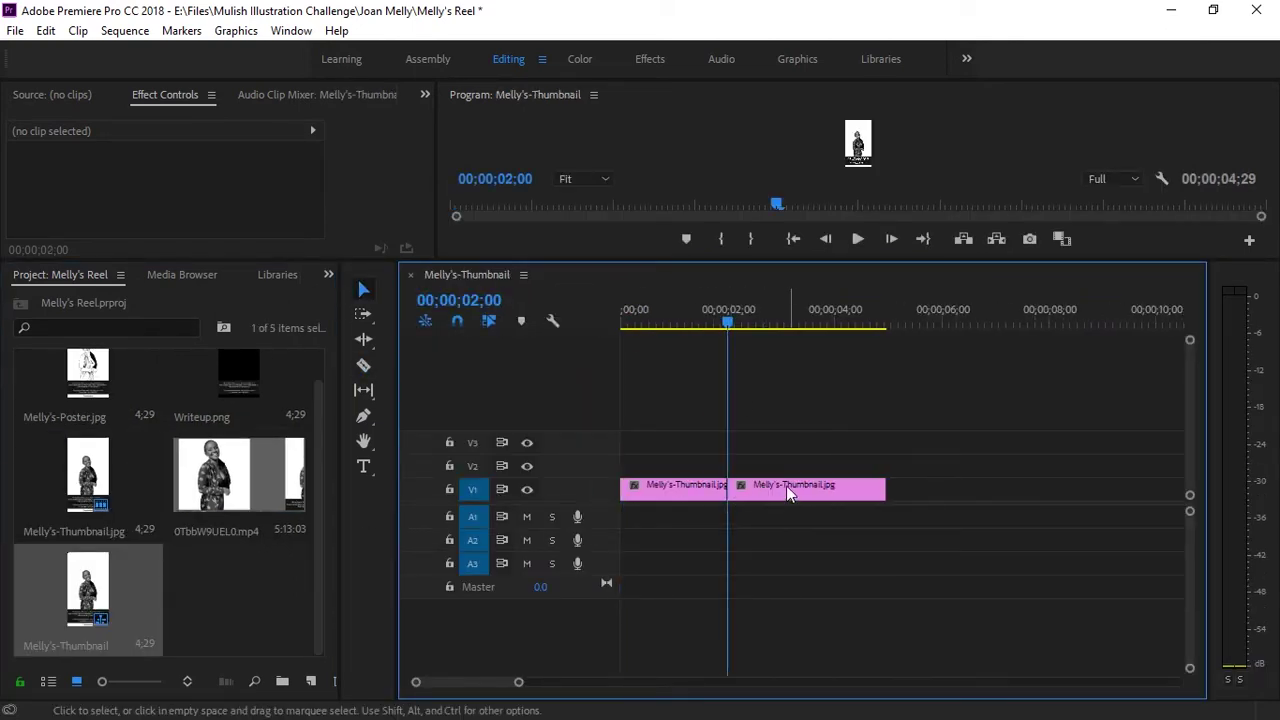
{"action": "left_click", "coordinate": [785, 489]}
{"action": "key", "text": "Delete"}
Copy the 2-second thumbnail onto V2 and stretch it to about 9 seconds.
{"action": "left_click", "coordinate": [257, 586]}
{"action": "left_click", "coordinate": [660, 325]}
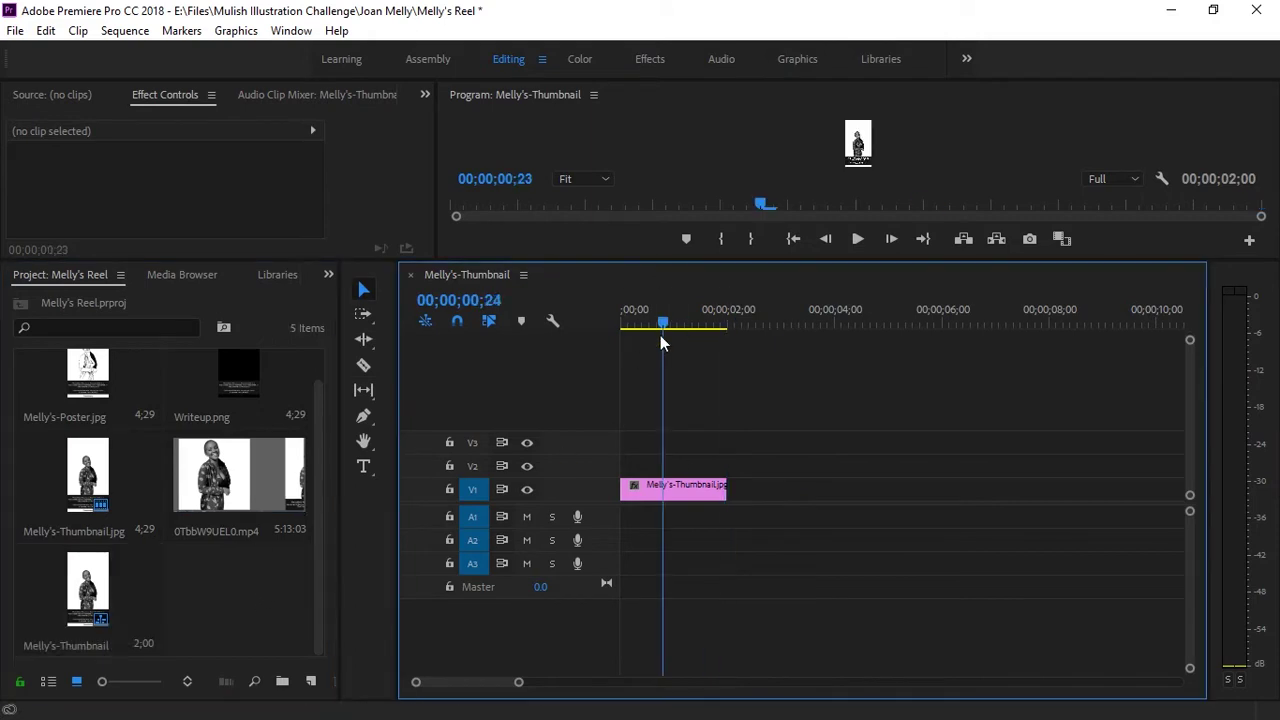
{"action": "left_click", "coordinate": [705, 490]}
{"action": "mouse_move", "coordinate": [705, 490]}
{"action": "left_mouse_down"}
{"action": "mouse_move", "coordinate": [705, 466]}
{"action": "mouse_move", "coordinate": [1108, 466]}
{"action": "left_mouse_up"}
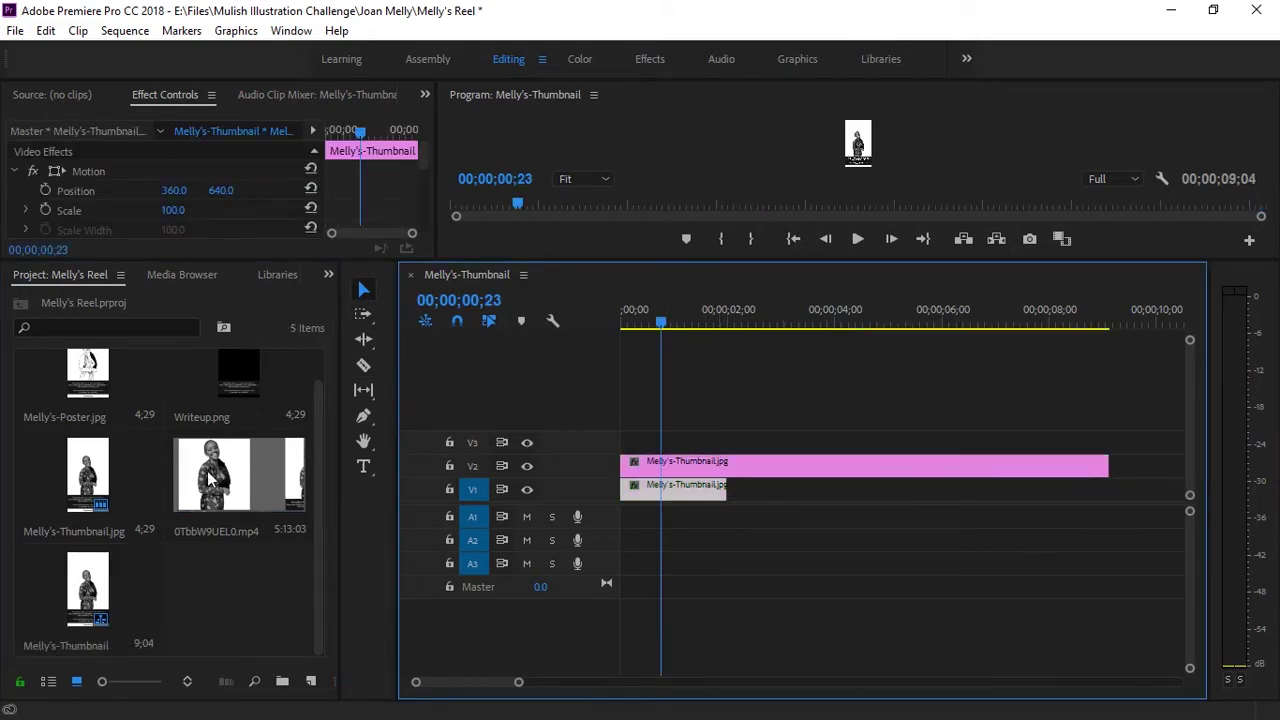
Place 0TbbW9UEL0.mp4 on track V3 above the thumbnails.
{"action": "left_click_drag", "start_coordinate": [250, 450], "coordinate": [640, 442]}
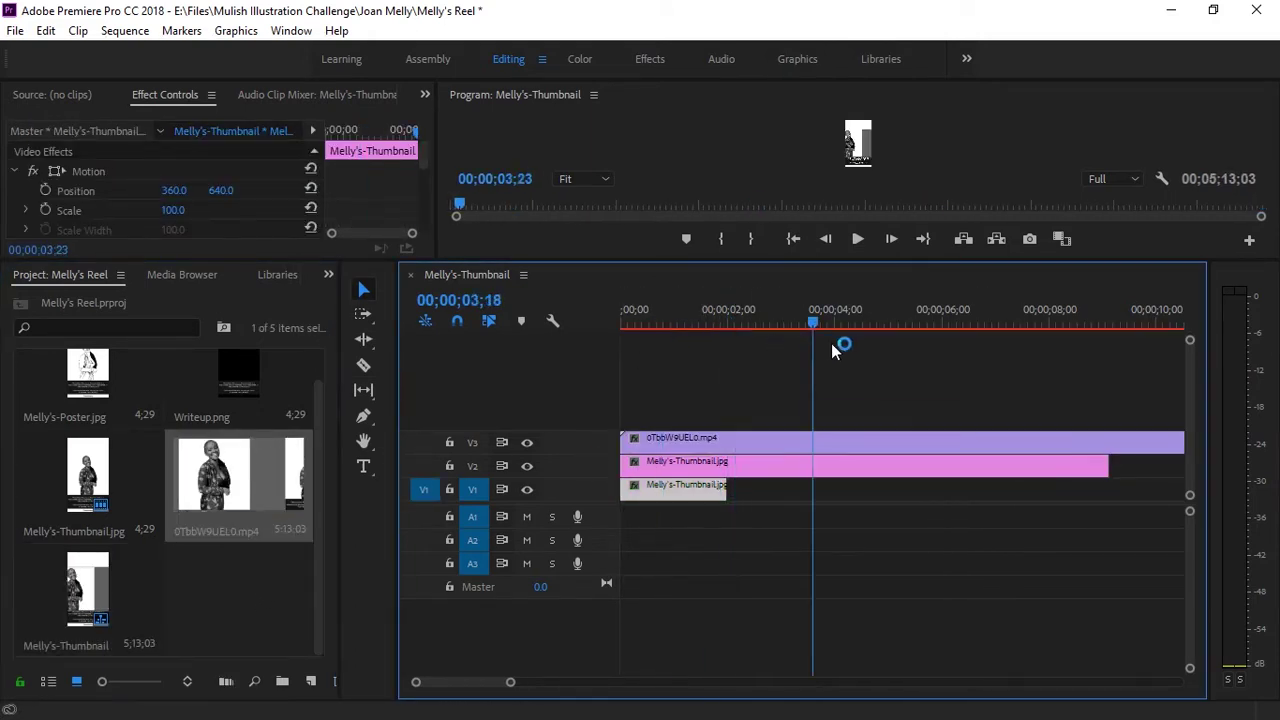
{"action": "left_click", "coordinate": [1023, 322]}
{"action": "left_click_drag", "start_coordinate": [397, 420], "coordinate": [165, 420]}
{"action": "left_click_drag", "start_coordinate": [610, 263], "coordinate": [572, 486]}
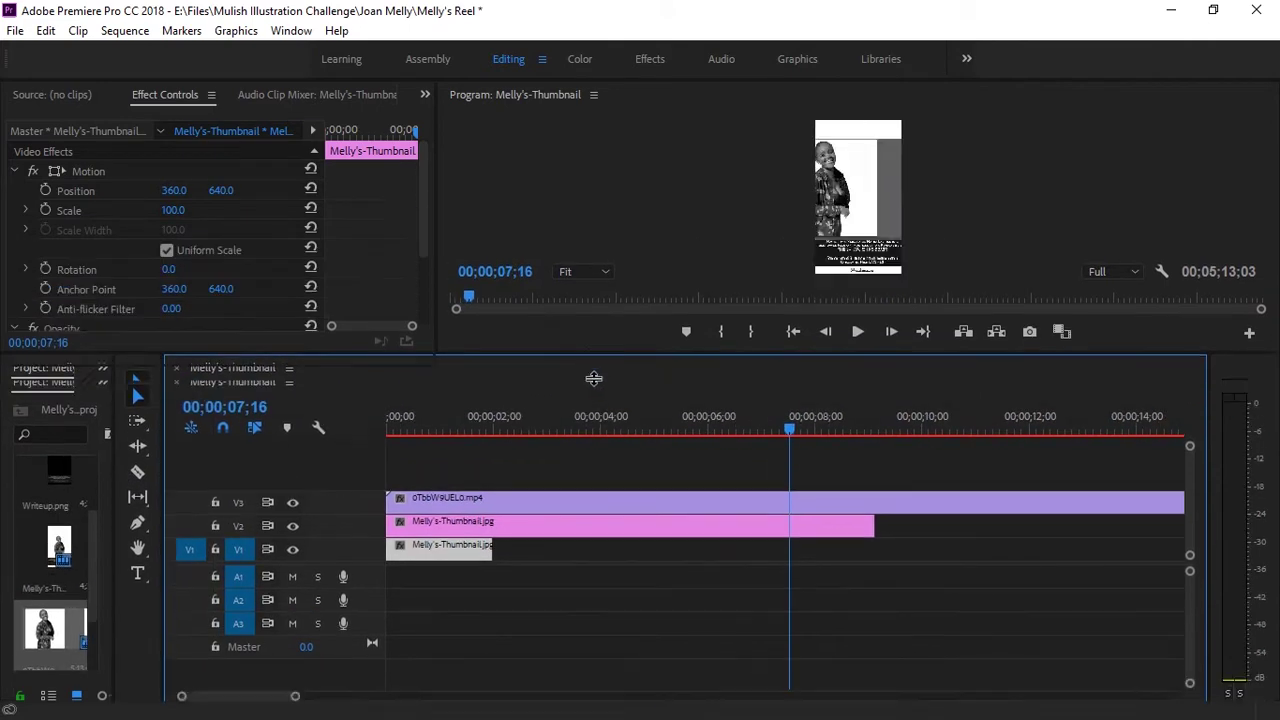
Set the Program monitor playback resolution to 1/2.
{"action": "left_click", "coordinate": [1112, 408]}
{"action": "left_click", "coordinate": [1110, 447]}
{"action": "left_click_drag", "start_coordinate": [966, 491], "coordinate": [966, 468]}
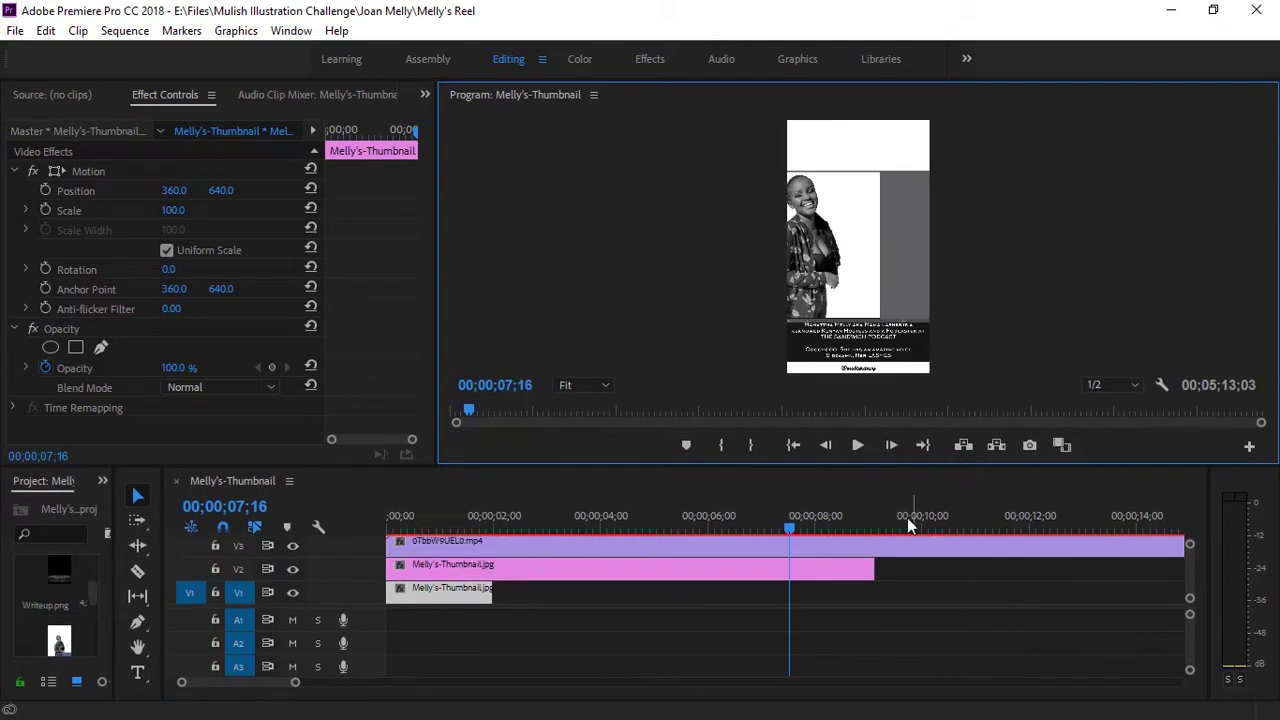
Razor the V3 video at 13;03 and delete the footage before the split.
{"action": "left_click", "coordinate": [858, 516]}
{"action": "left_click", "coordinate": [1088, 516]}
{"action": "key", "text": "ctrl+k"}
{"action": "left_click", "coordinate": [1050, 541]}
{"action": "key", "text": "Delete"}
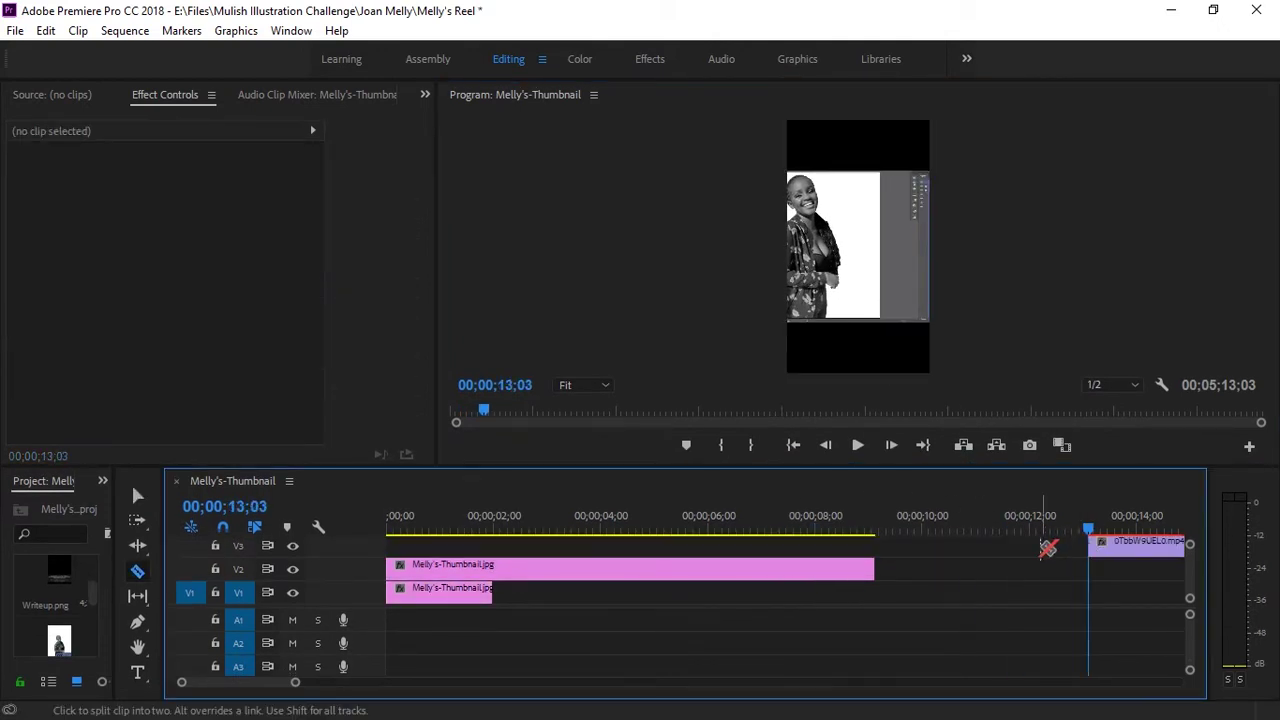
{"action": "left_click_drag", "start_coordinate": [1090, 545], "coordinate": [388, 545]}
Cut the V3 video again at 13;03, remove the opening, and start the clip at 0;00.
{"action": "mouse_move", "coordinate": [500, 520]}
{"action": "left_mouse_down"}
{"action": "mouse_move", "coordinate": [1148, 513]}
{"action": "mouse_move", "coordinate": [1033, 508]}
{"action": "left_mouse_up"}
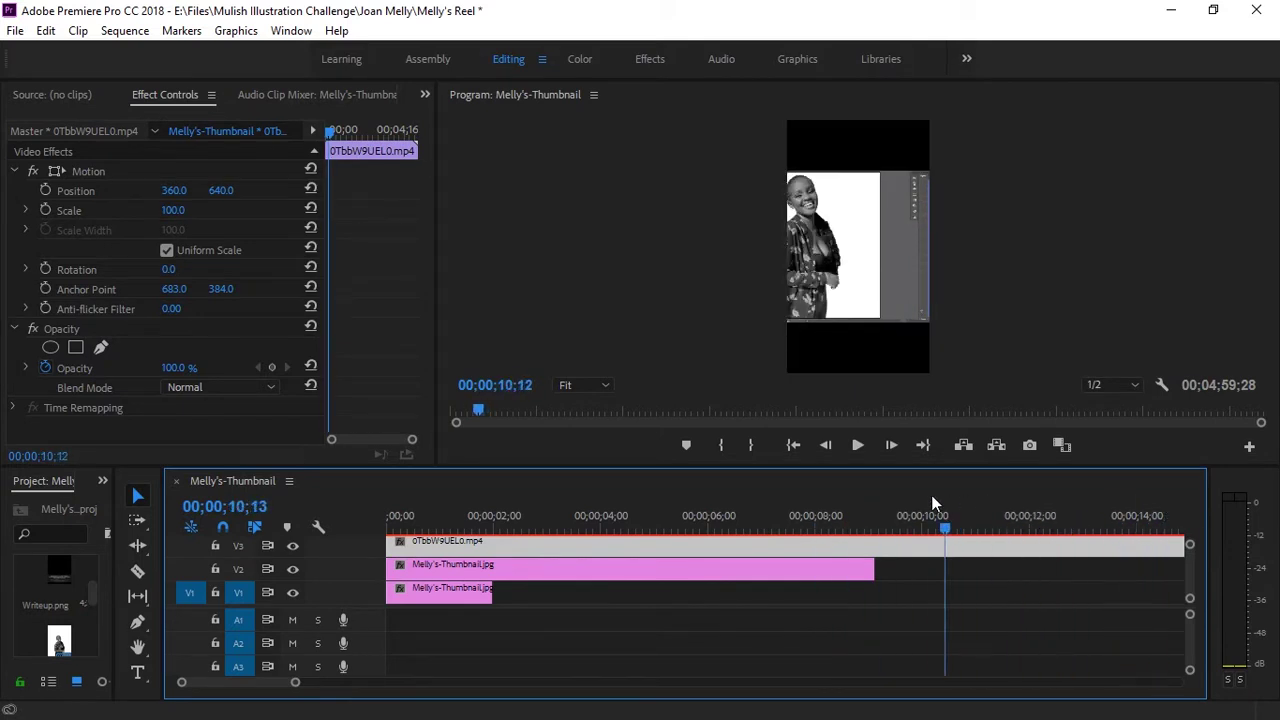
{"action": "mouse_move", "coordinate": [1033, 508]}
{"action": "left_mouse_down"}
{"action": "mouse_move", "coordinate": [1088, 522]}
{"action": "mouse_move", "coordinate": [388, 541]}
{"action": "left_mouse_up"}
{"action": "key", "text": "c"}
{"action": "left_click", "coordinate": [1088, 541]}
{"action": "key", "text": "Delete"}
{"action": "key", "text": "v"}
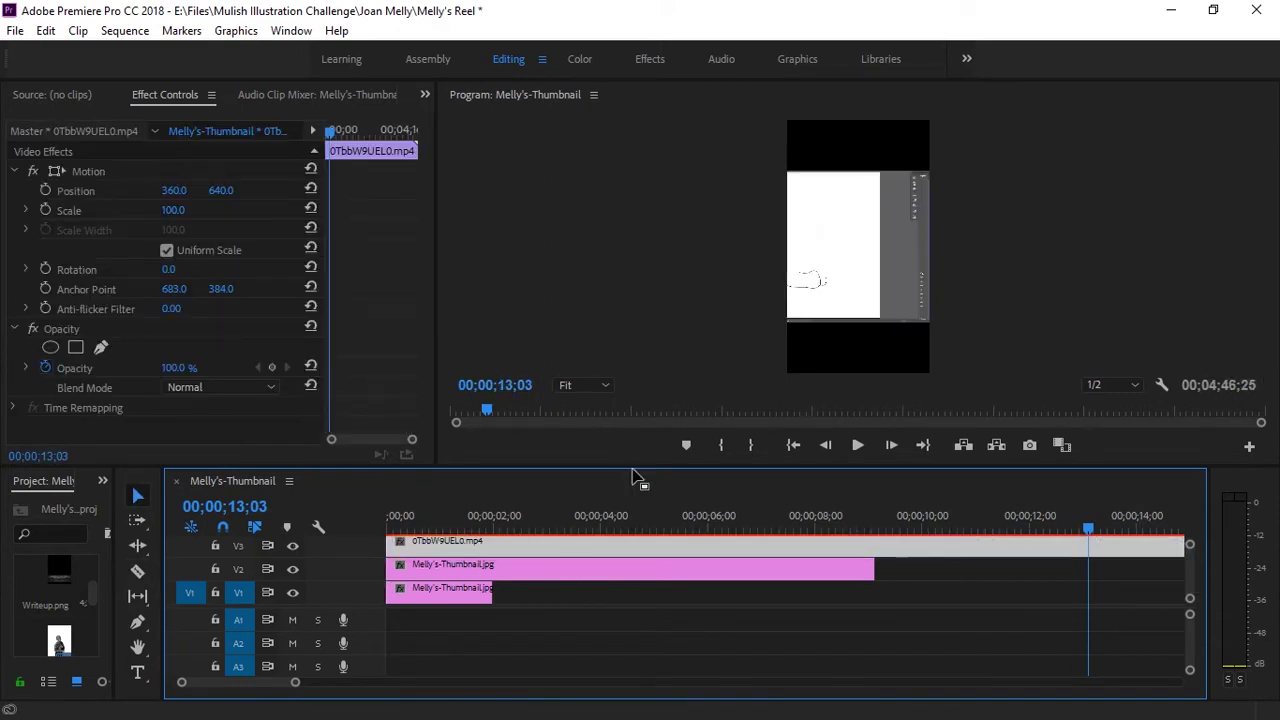
{"action": "left_click_drag", "start_coordinate": [660, 464], "coordinate": [660, 362]}
Set the V3 video's Motion Position X to 619.
{"action": "left_click_drag", "start_coordinate": [1088, 433], "coordinate": [371, 433]}
{"action": "left_click_drag", "start_coordinate": [173, 190], "coordinate": [259, 190]}
{"action": "mouse_move", "coordinate": [390, 430]}
{"action": "left_mouse_down"}
{"action": "mouse_move", "coordinate": [1004, 430]}
{"action": "mouse_move", "coordinate": [388, 430]}
{"action": "left_mouse_up"}
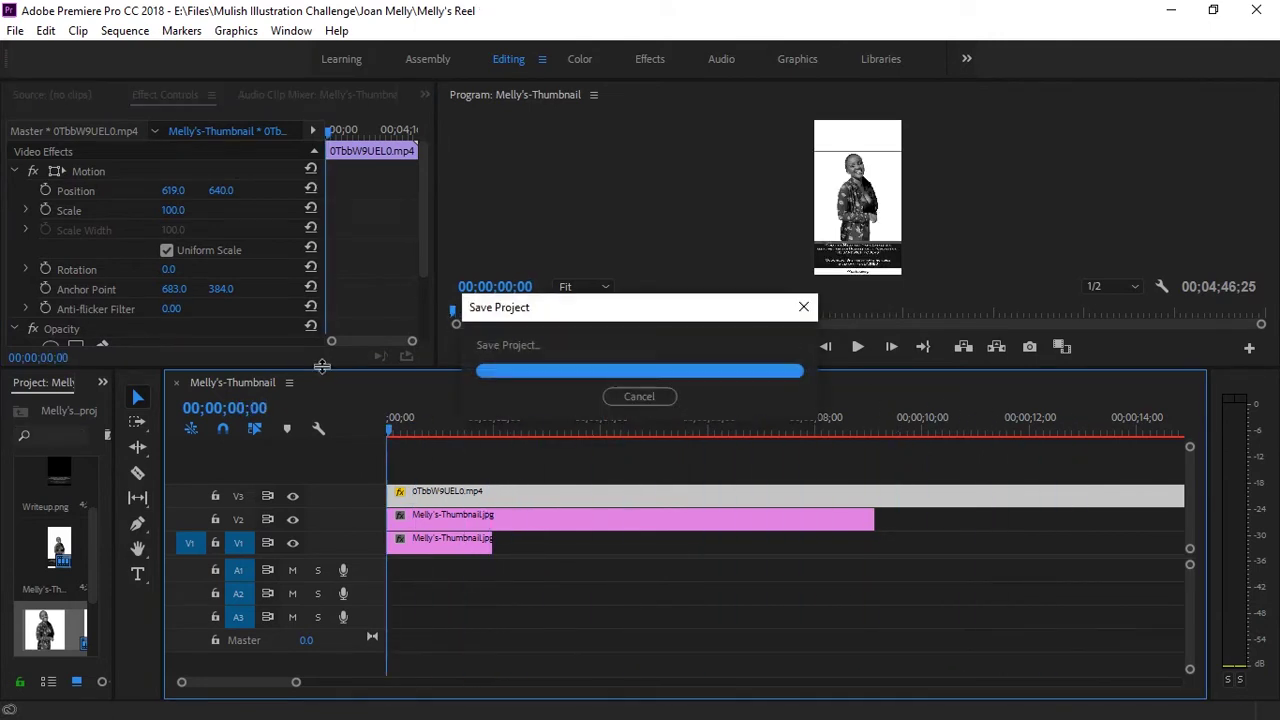
Set the V3 video's Opacity to 62%, then lower it to 58%.
{"action": "left_click_drag", "start_coordinate": [388, 430], "coordinate": [632, 430]}
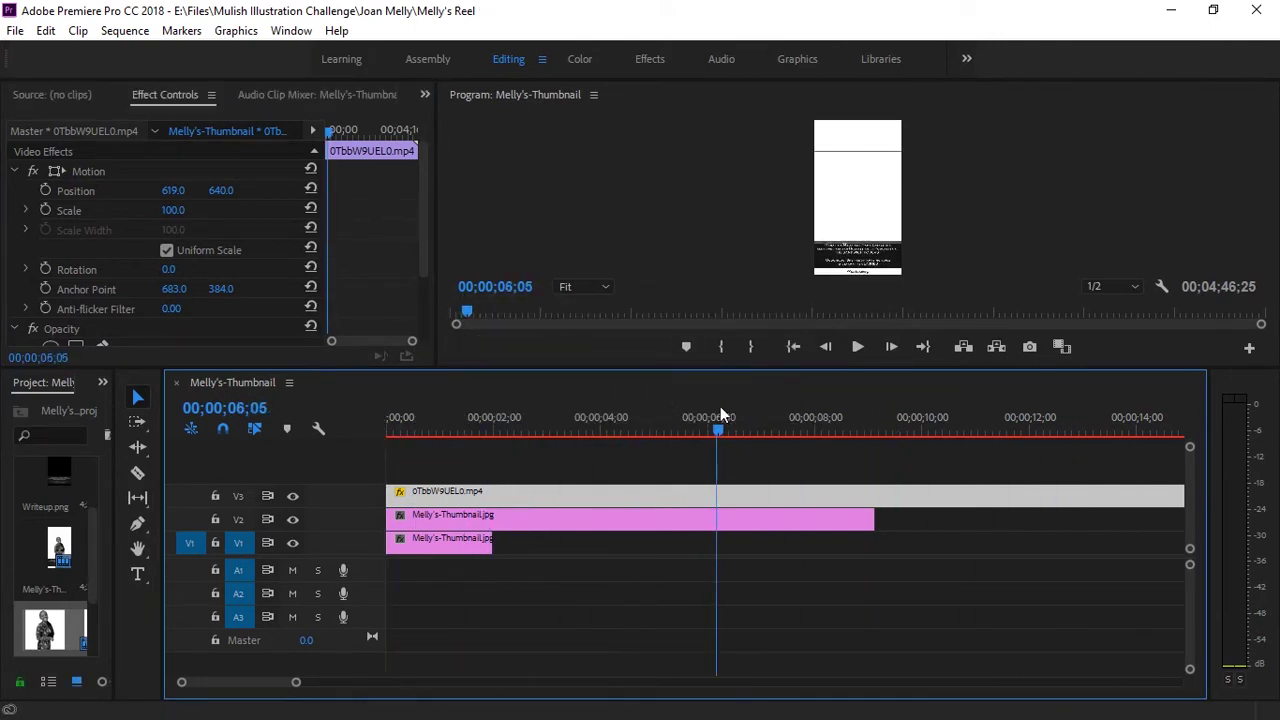
{"action": "left_click_drag", "start_coordinate": [300, 368], "coordinate": [300, 391]}
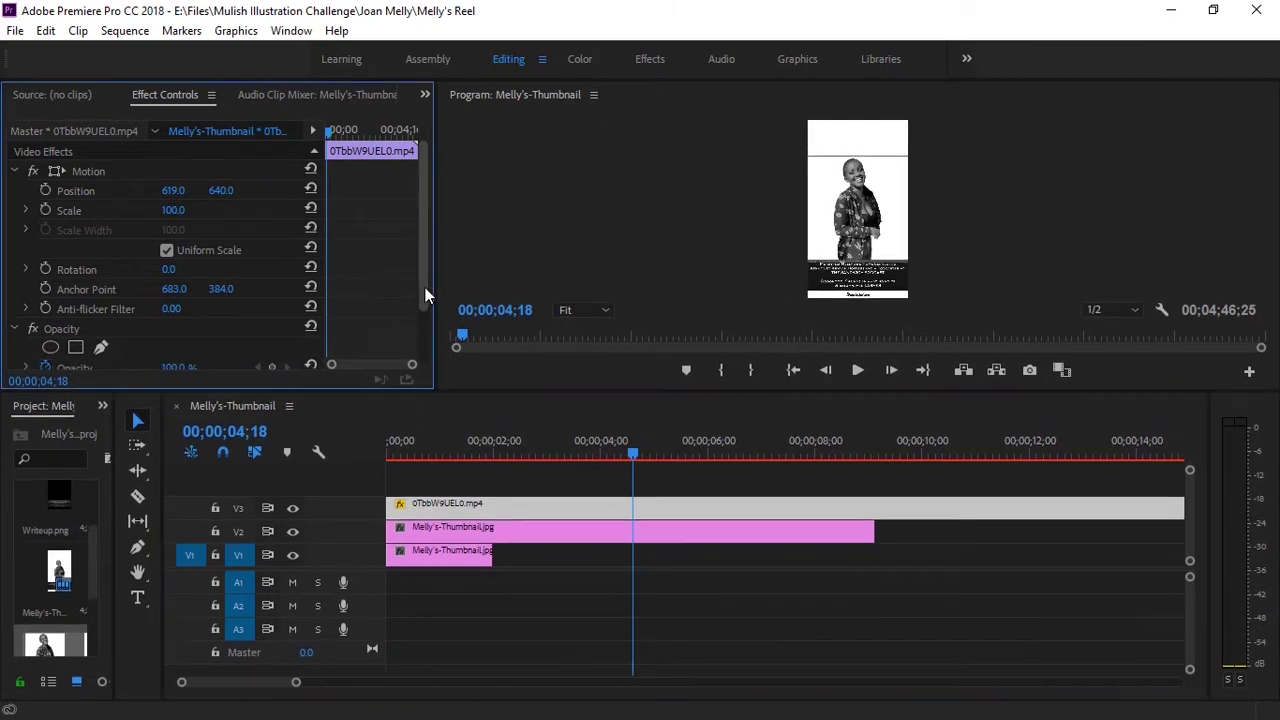
{"action": "scroll", "coordinate": [423, 286], "scroll_direction": "down", "scroll_amount": 2}
{"action": "left_click", "coordinate": [178, 299]}
{"action": "type", "text": "62"}
{"action": "key", "text": "Return"}
{"action": "left_click_drag", "start_coordinate": [174, 299], "coordinate": [140, 304]}
Toggle V3's visibility off and on to compare the overlay against the thumbnail.
{"action": "mouse_move", "coordinate": [766, 394]}
{"action": "left_mouse_down"}
{"action": "mouse_move", "coordinate": [716, 622]}
{"action": "mouse_move", "coordinate": [716, 448]}
{"action": "left_mouse_up"}
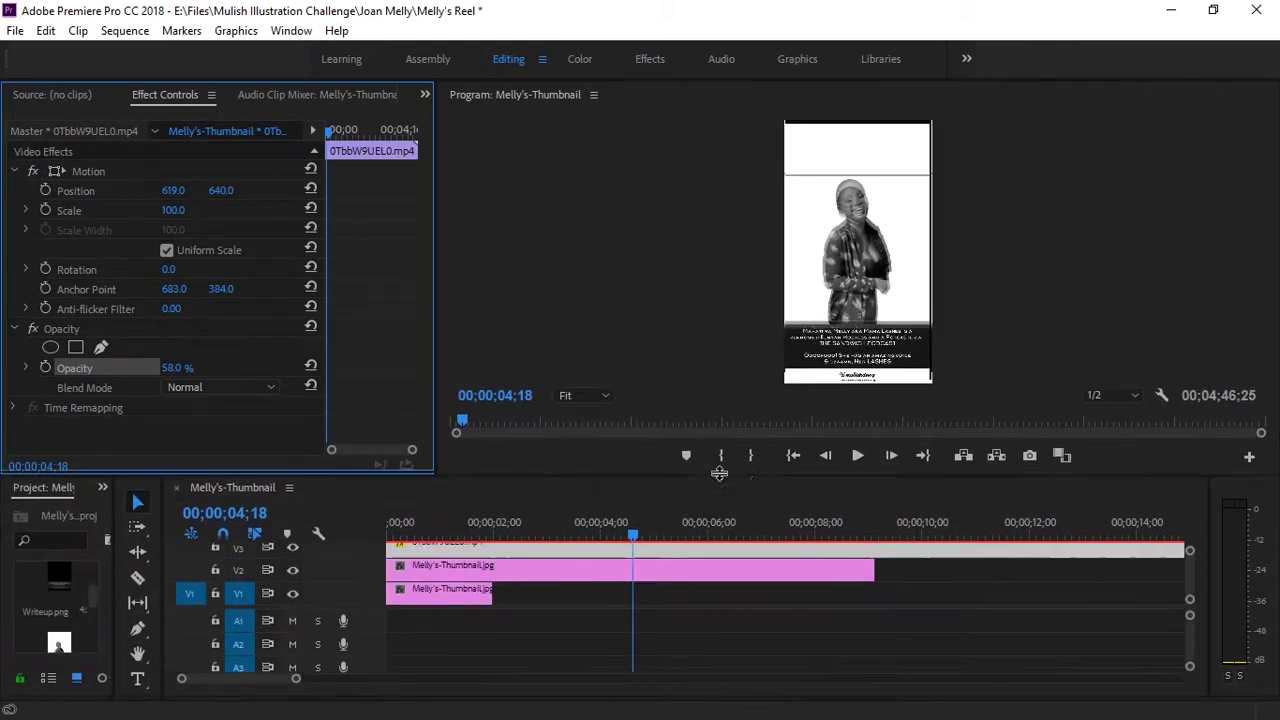
{"action": "left_click", "coordinate": [294, 538]}
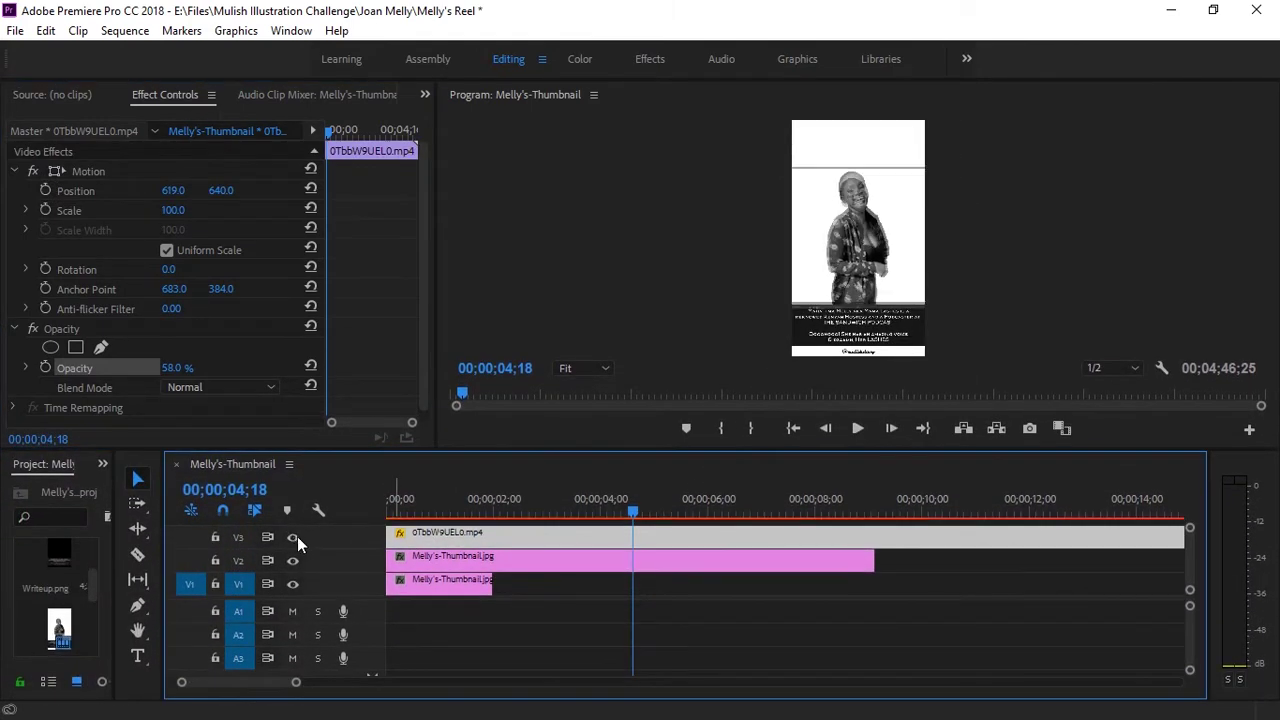
{"action": "left_click", "coordinate": [294, 538]}
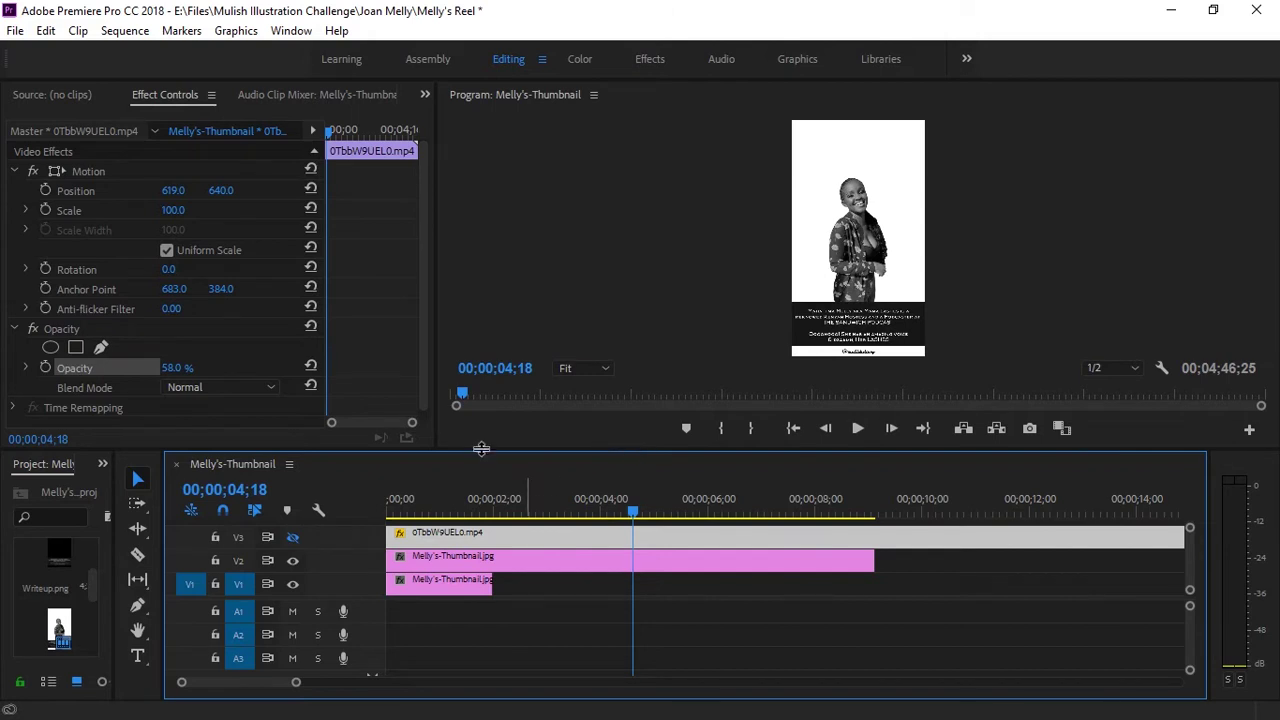
{"action": "left_click", "coordinate": [293, 538]}
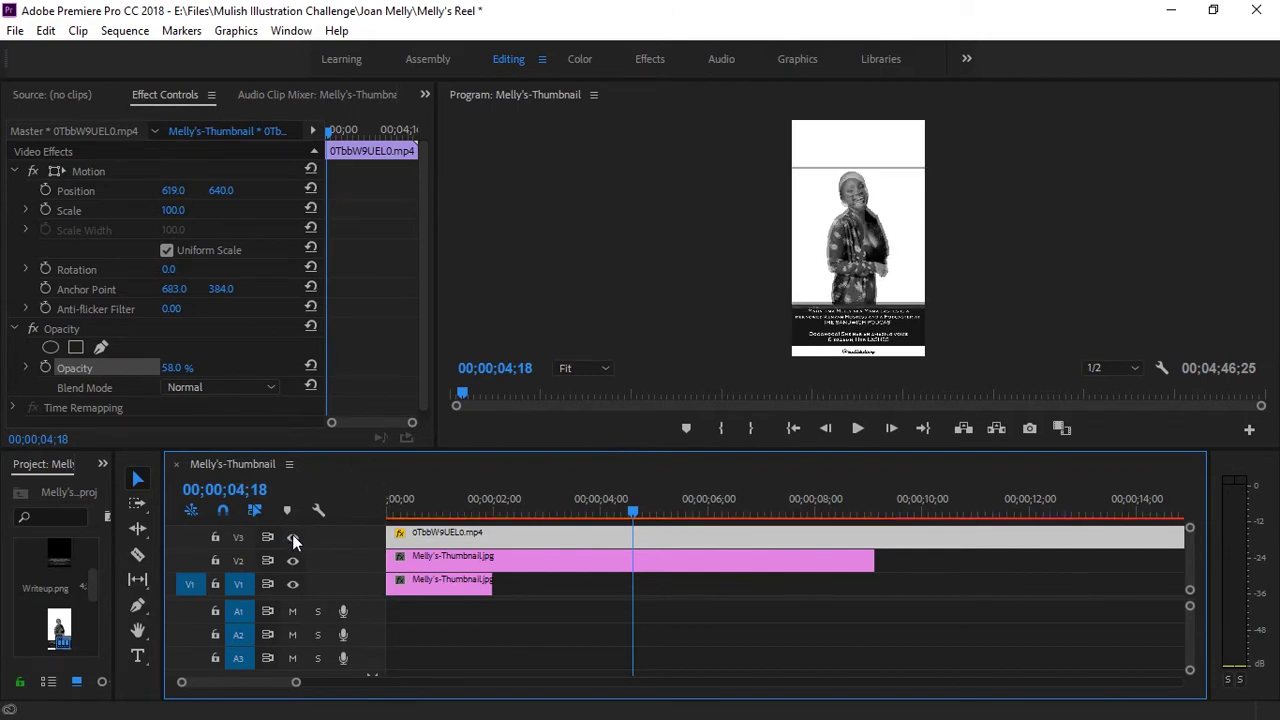
Scale the V3 time-lapse down to 94% and shift its anchor point down-left.
{"action": "left_click", "coordinate": [172, 214]}
{"action": "type", "text": "80"}
{"action": "key", "text": "Return"}
{"action": "left_click_drag", "start_coordinate": [172, 210], "coordinate": [433, 231]}
{"action": "left_click_drag", "start_coordinate": [906, 238], "coordinate": [857, 290]}
{"action": "key", "text": "shift+3"}
{"action": "left_click_drag", "start_coordinate": [171, 210], "coordinate": [140, 210]}
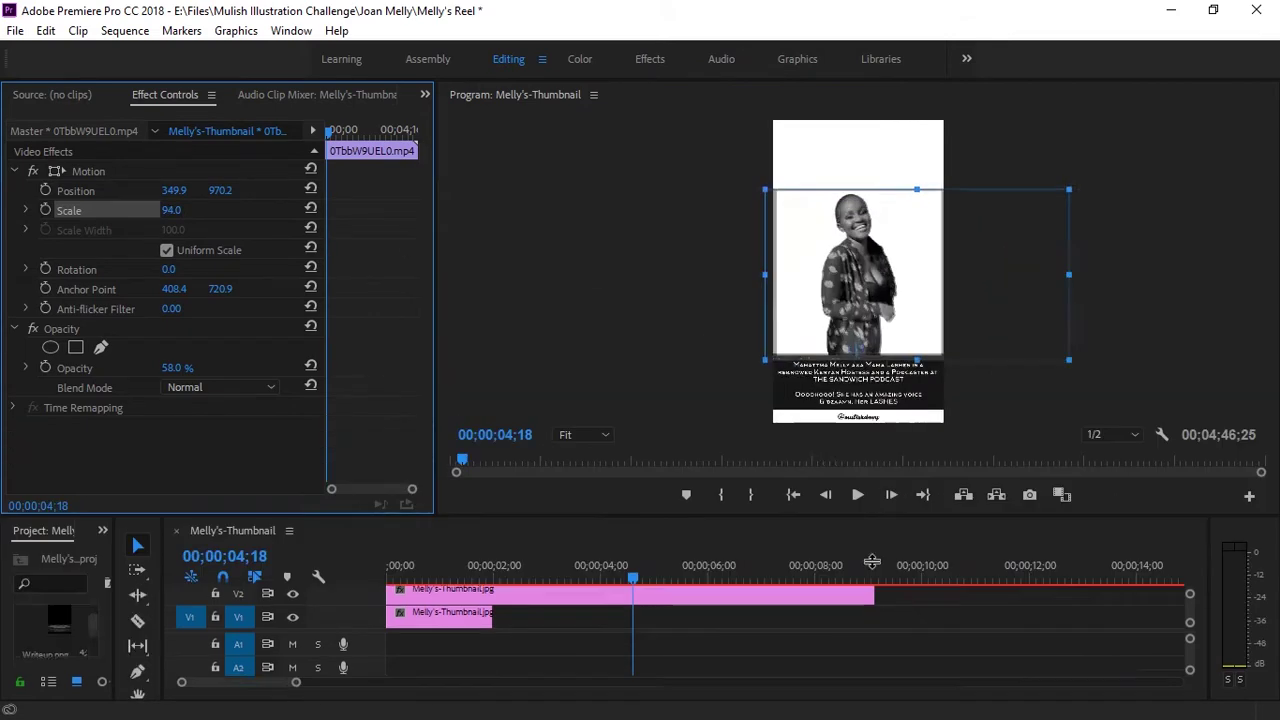
Nudge the video slightly left and review it in the maximized Program monitor.
{"action": "mouse_move", "coordinate": [791, 566]}
{"action": "left_mouse_down"}
{"action": "mouse_move", "coordinate": [503, 567]}
{"action": "mouse_move", "coordinate": [607, 525]}
{"action": "left_mouse_up"}
{"action": "left_click_drag", "start_coordinate": [174, 190], "coordinate": [170, 190]}
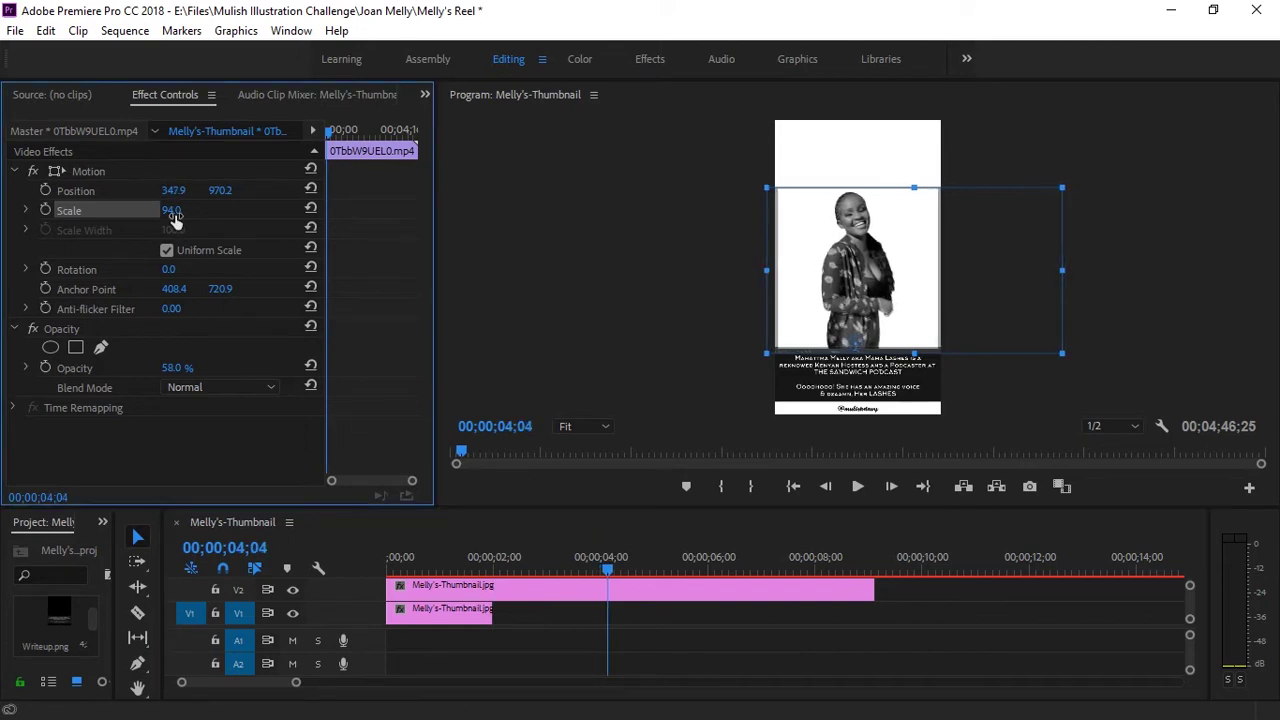
{"action": "double_click", "coordinate": [532, 98]}
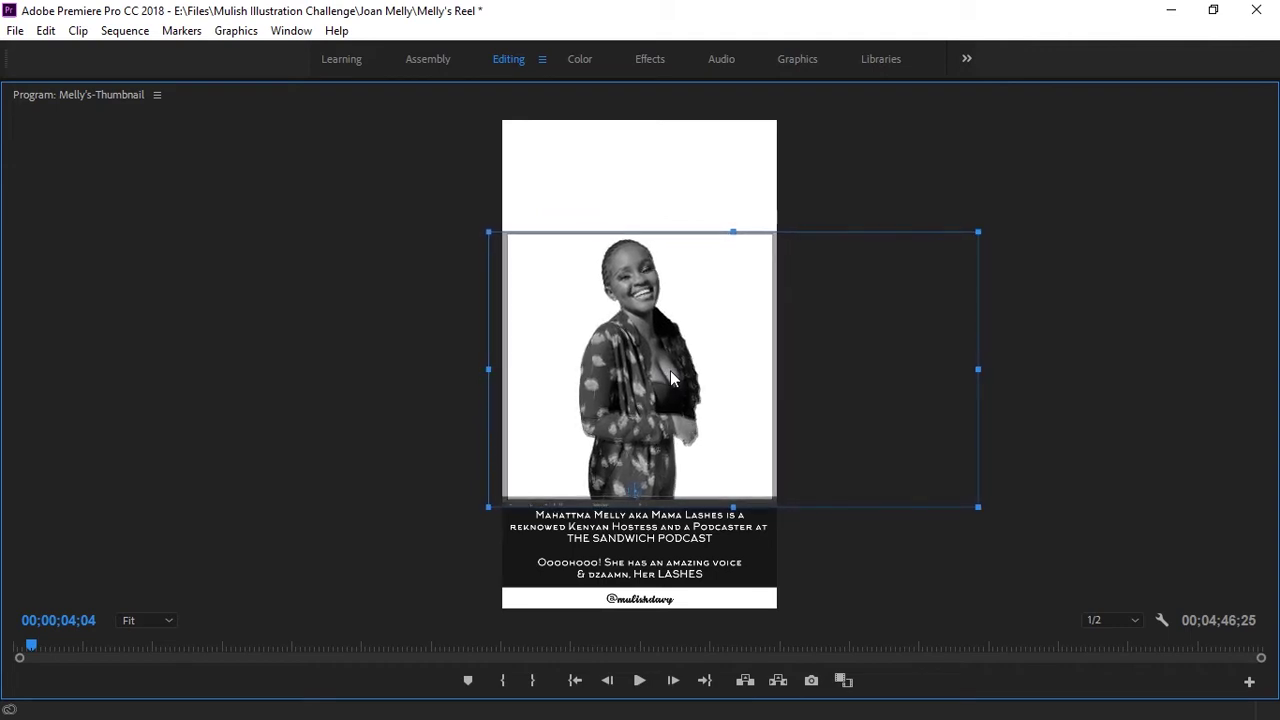
{"action": "double_click", "coordinate": [200, 104]}
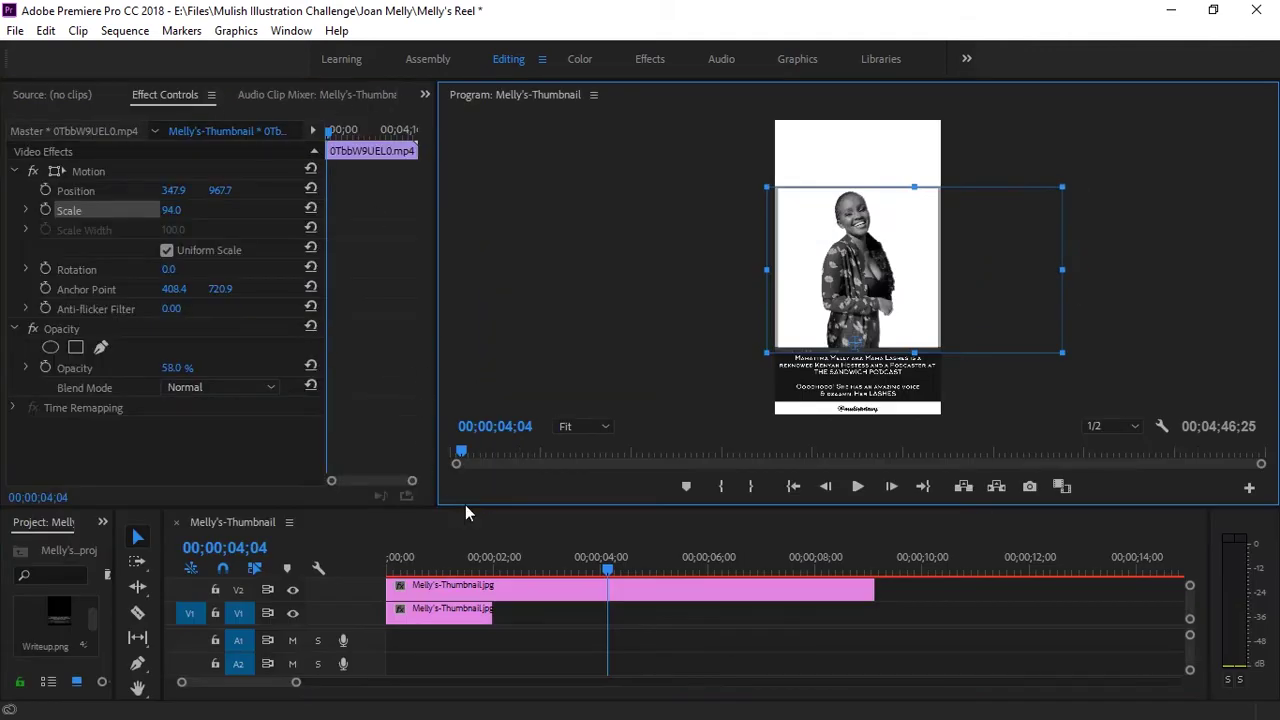
{"action": "left_click_drag", "start_coordinate": [465, 508], "coordinate": [494, 375]}
{"action": "scroll", "coordinate": [428, 300], "scroll_direction": "down", "scroll_amount": 2}
{"action": "scroll", "coordinate": [405, 313], "scroll_direction": "down", "scroll_amount": 1}
Move 0TbbW9UEL0.mp4 onto V1 at 00;00;02;00 and delete the duplicate thumbnail on V2.
{"action": "left_click_drag", "start_coordinate": [429, 440], "coordinate": [354, 457]}
{"action": "left_click_drag", "start_coordinate": [414, 491], "coordinate": [556, 555]}
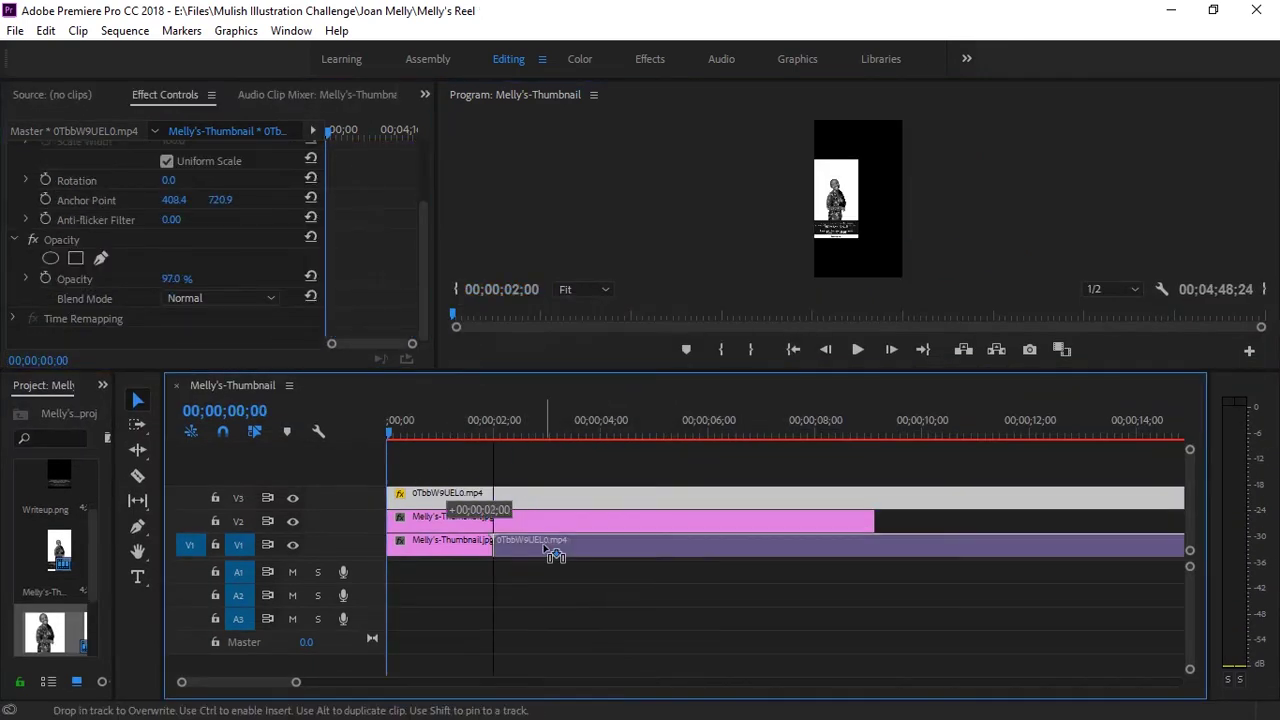
{"action": "left_click", "coordinate": [563, 521]}
{"action": "key", "text": "Delete"}
{"action": "mouse_move", "coordinate": [471, 428]}
{"action": "left_mouse_down"}
{"action": "mouse_move", "coordinate": [430, 428]}
{"action": "mouse_move", "coordinate": [590, 428]}
{"action": "left_mouse_up"}
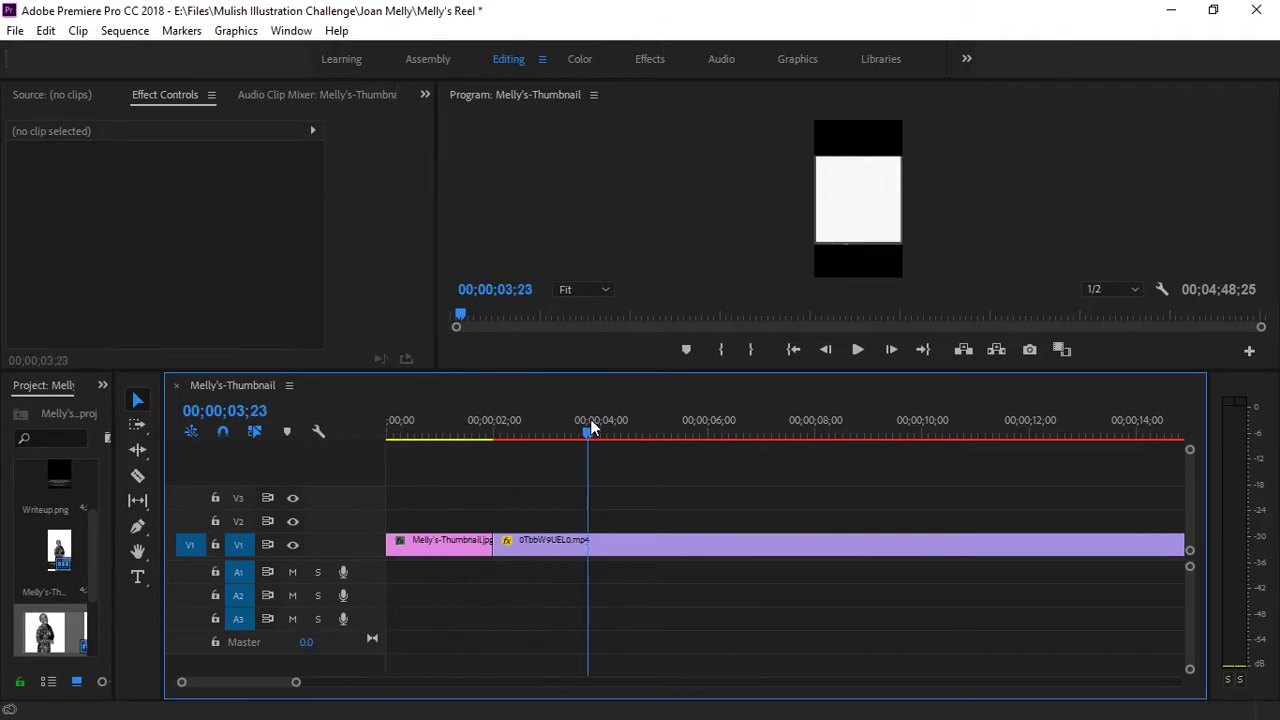
{"action": "left_click_drag", "start_coordinate": [595, 428], "coordinate": [590, 428]}
{"action": "left_click_drag", "start_coordinate": [280, 378], "coordinate": [515, 555]}
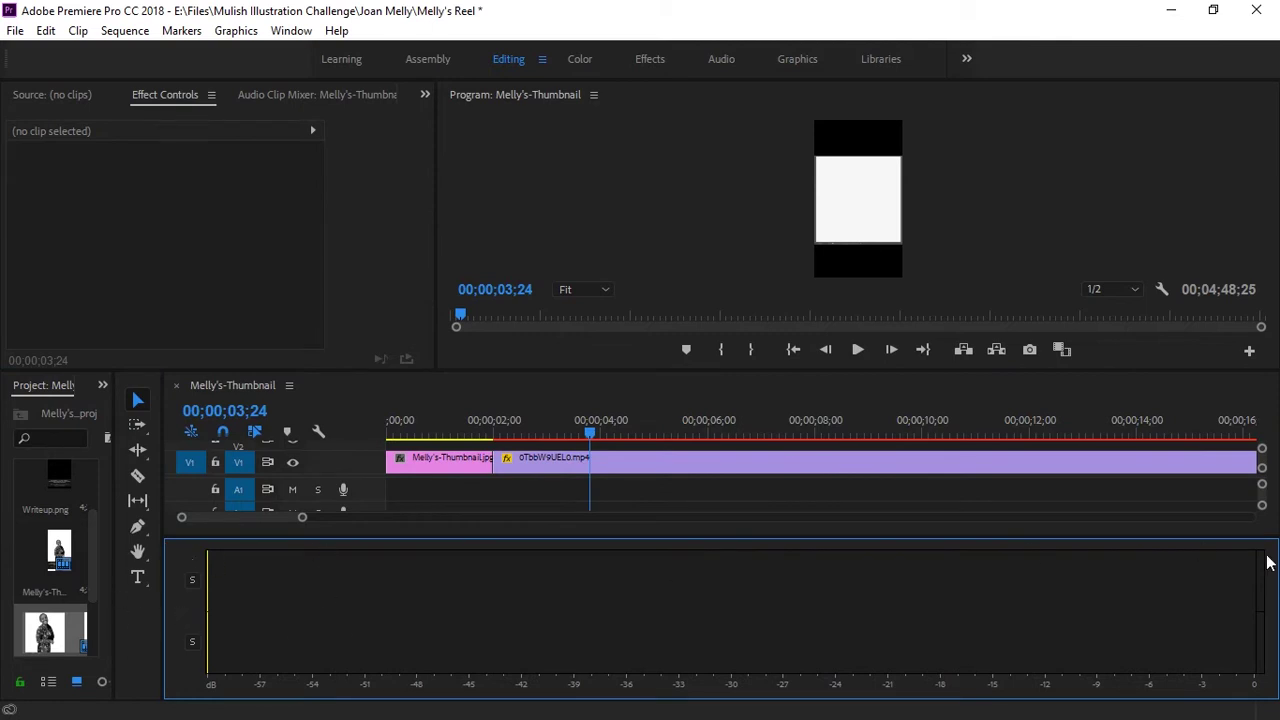
Dock the audio meters right of the timeline and widen the timeline panel.
{"action": "left_click_drag", "start_coordinate": [172, 544], "coordinate": [1260, 470]}
{"action": "left_click_drag", "start_coordinate": [730, 445], "coordinate": [1230, 445]}
{"action": "left_click", "coordinate": [1151, 437]}
{"action": "scroll", "coordinate": [514, 651], "scroll_direction": "down", "scroll_amount": 5}
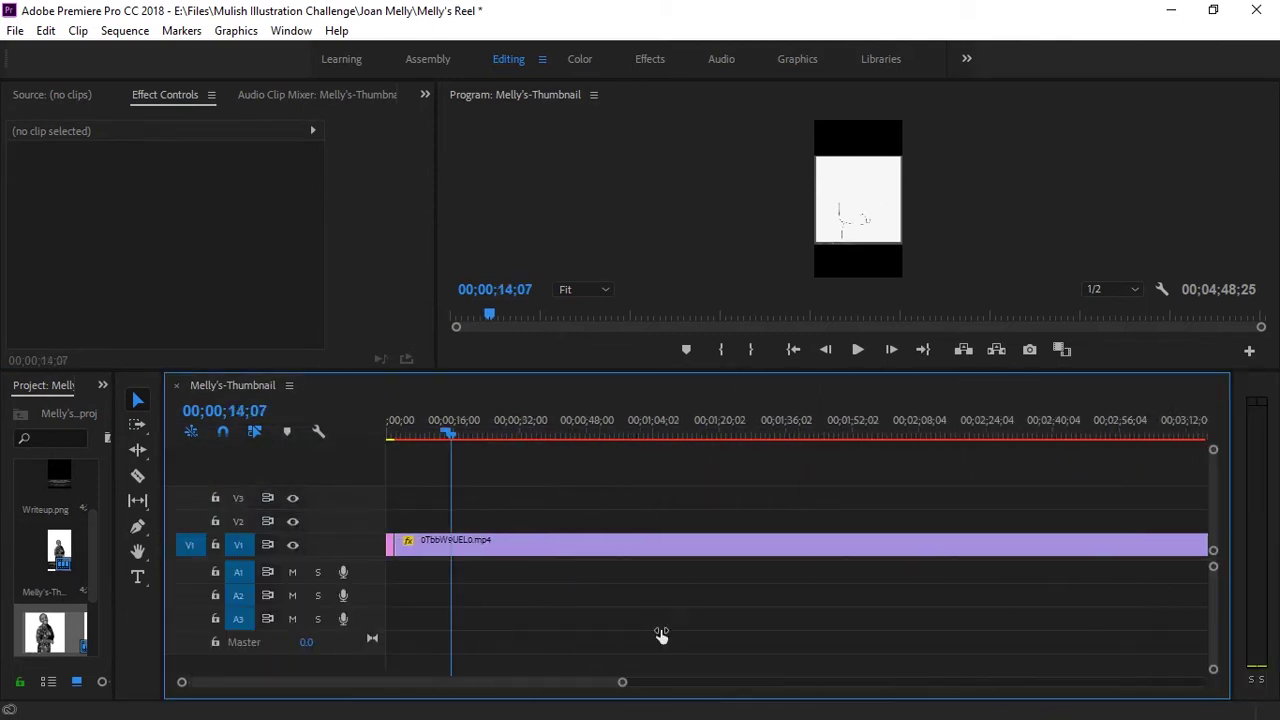
Scrub the time-lapse to 04;14;05 near the drawing's end, checking frames full-window.
{"action": "left_click", "coordinate": [462, 437]}
{"action": "left_click_drag", "start_coordinate": [462, 437], "coordinate": [970, 443]}
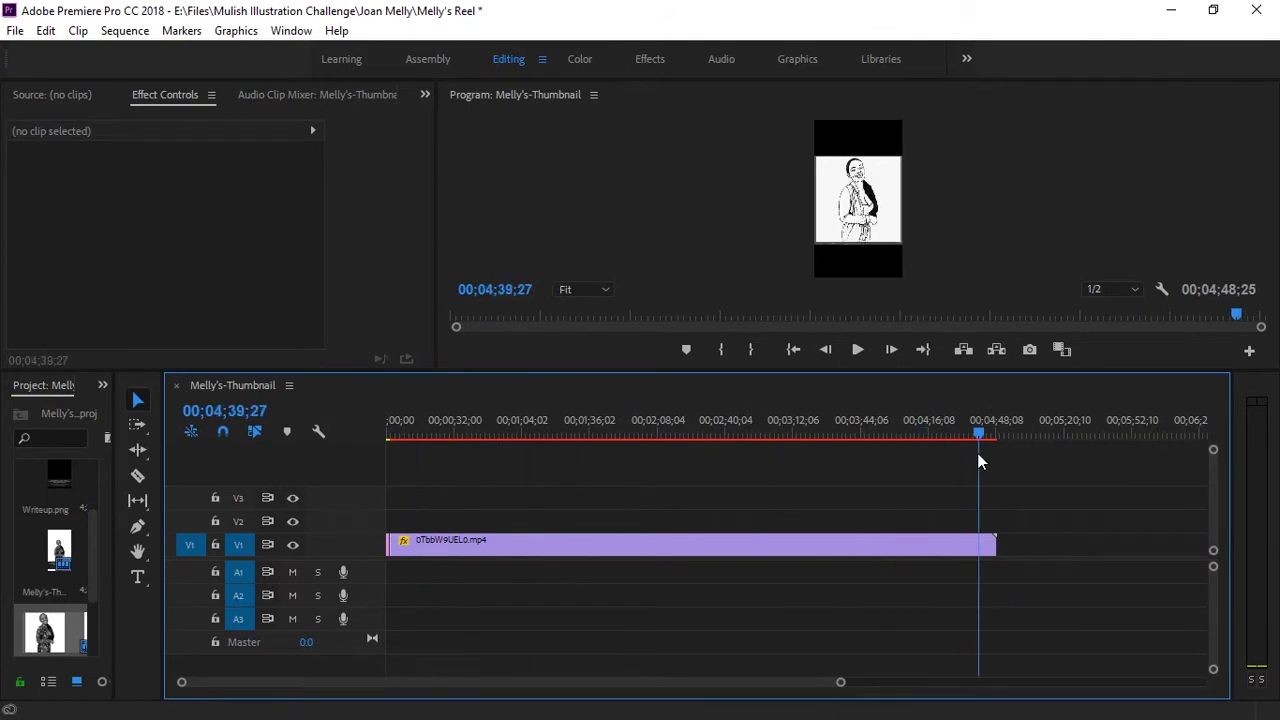
{"action": "key", "text": "grave"}
{"action": "left_click_drag", "start_coordinate": [1220, 648], "coordinate": [1085, 650]}
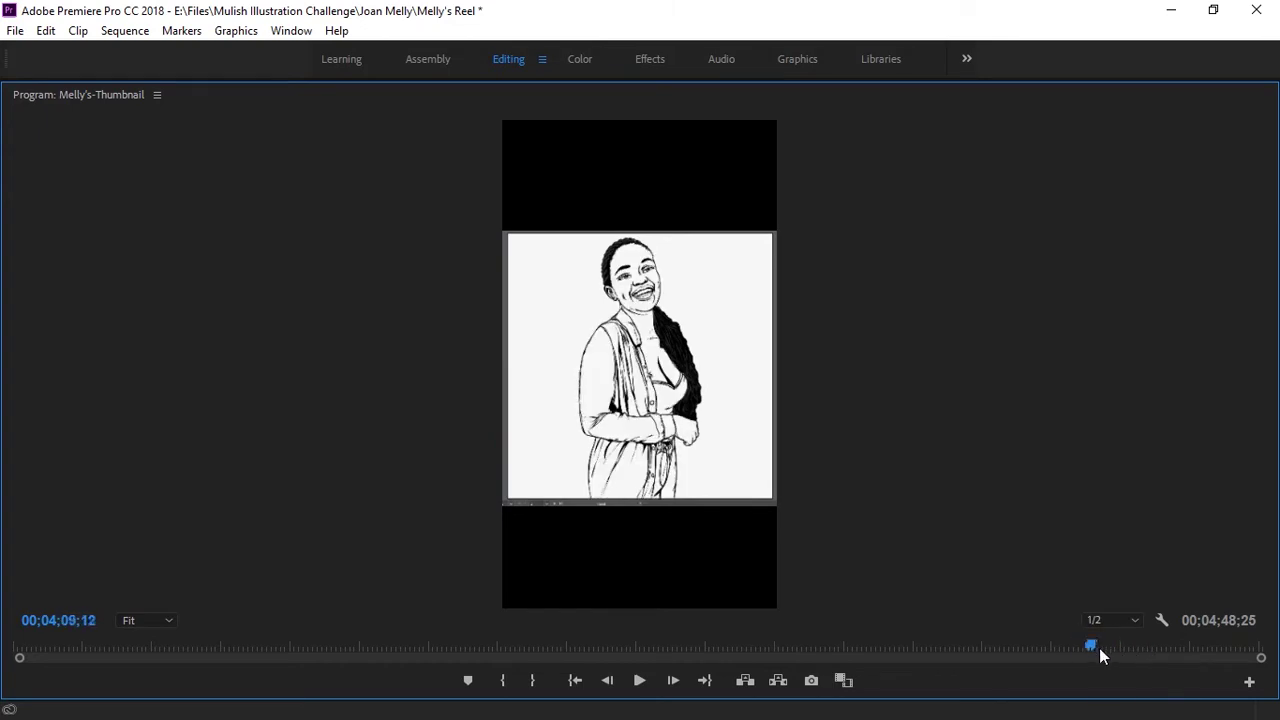
{"action": "key", "text": "grave"}
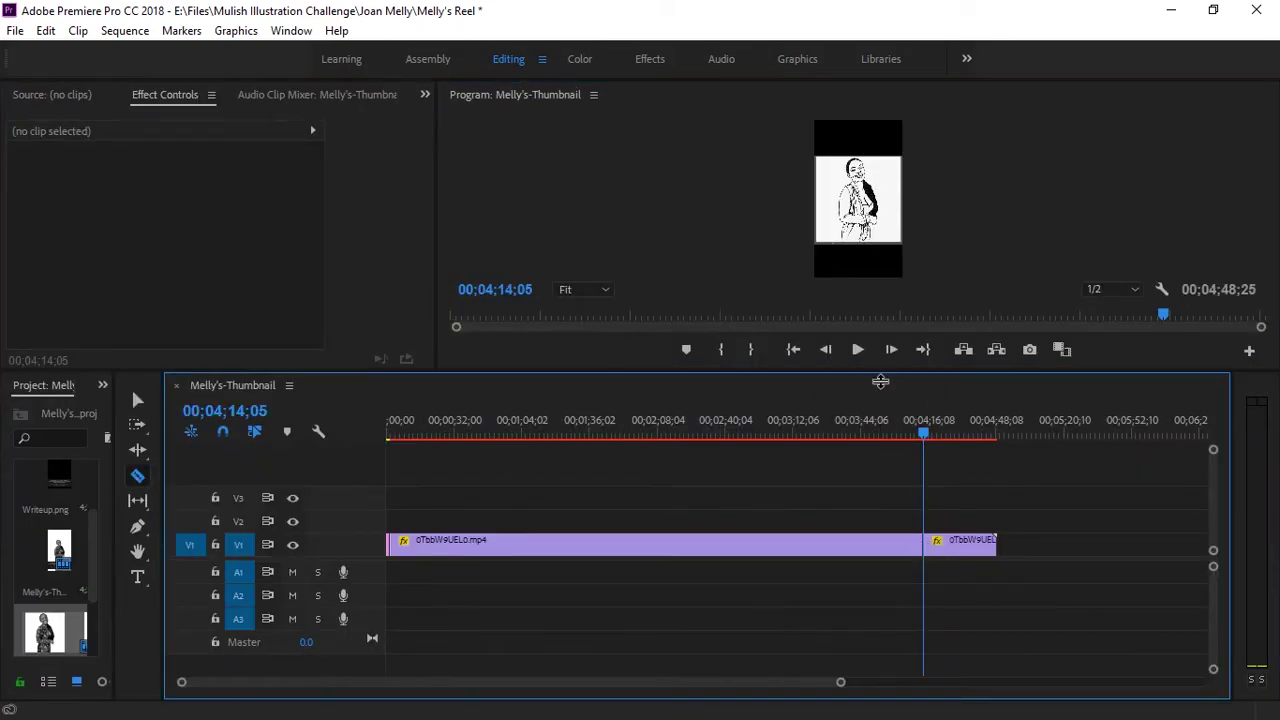
Inspect the frames past the 04;14;05 cut and shift the trailing piece left.
{"action": "left_click_drag", "start_coordinate": [1166, 585], "coordinate": [1206, 580]}
{"action": "left_click_drag", "start_coordinate": [800, 636], "coordinate": [800, 330]}
{"action": "left_click_drag", "start_coordinate": [963, 395], "coordinate": [988, 392]}
{"action": "key", "text": "v"}
{"action": "mouse_move", "coordinate": [974, 520]}
{"action": "left_mouse_down"}
{"action": "mouse_move", "coordinate": [950, 532]}
{"action": "mouse_move", "coordinate": [943, 522]}
{"action": "left_mouse_up"}
Nest both time-lapse pieces, undo the nesting, then delete the trailing piece.
{"action": "left_click_drag", "start_coordinate": [808, 380], "coordinate": [1018, 380]}
{"action": "left_click_drag", "start_coordinate": [975, 615], "coordinate": [870, 530]}
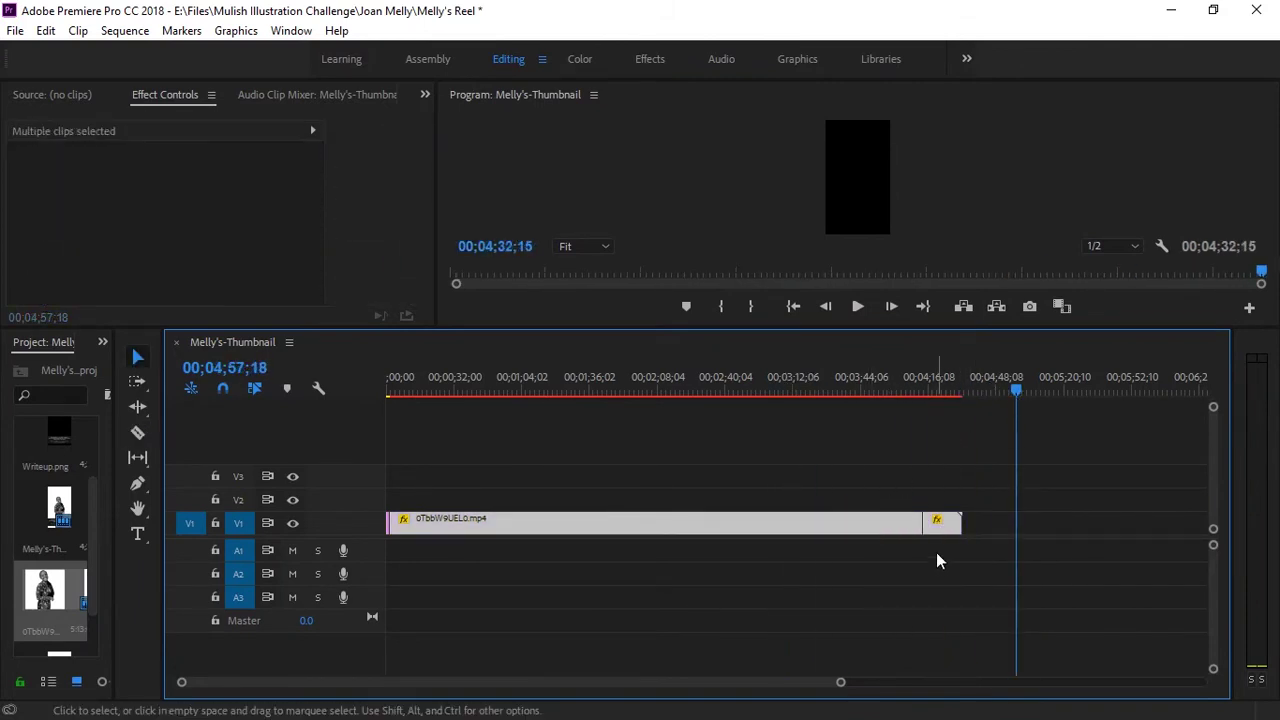
{"action": "right_click", "coordinate": [905, 533]}
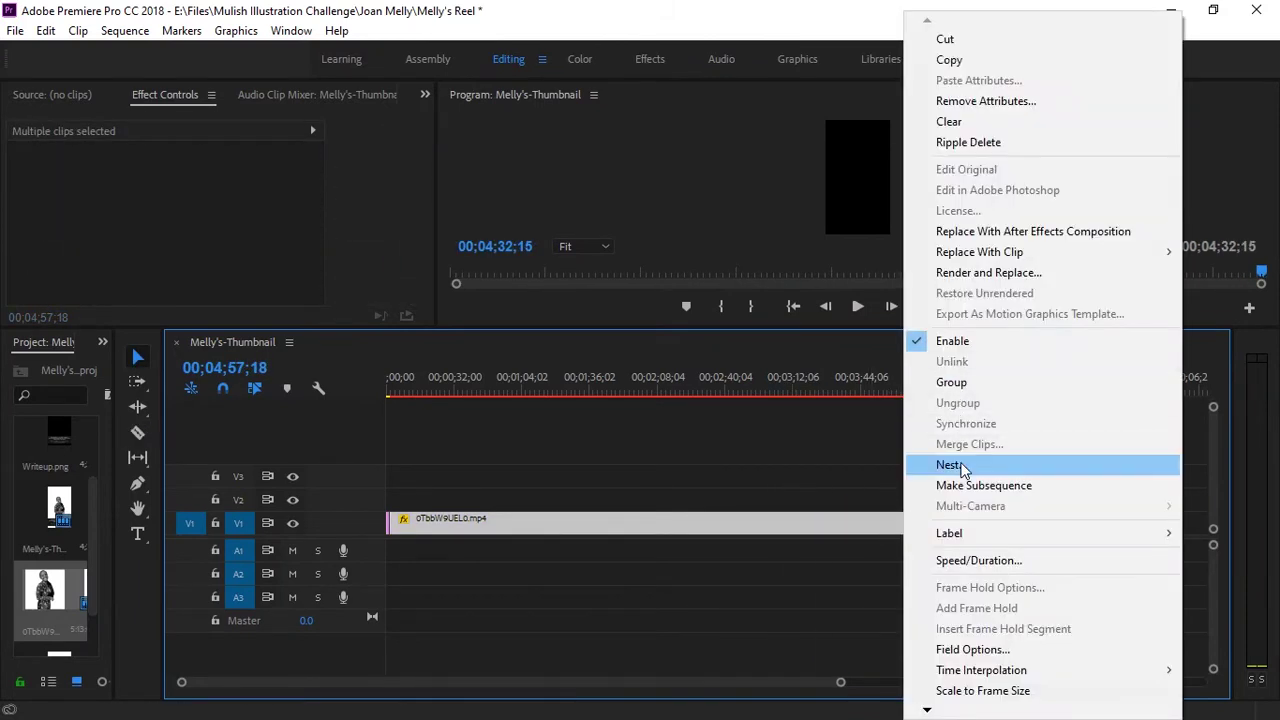
{"action": "left_click", "coordinate": [948, 465]}
{"action": "key", "text": "Return"}
{"action": "mouse_move", "coordinate": [426, 394]}
{"action": "left_mouse_down"}
{"action": "mouse_move", "coordinate": [932, 392]}
{"action": "mouse_move", "coordinate": [358, 419]}
{"action": "left_mouse_up"}
{"action": "key", "text": "ctrl+z"}
{"action": "left_click", "coordinate": [952, 547]}
{"action": "left_click_drag", "start_coordinate": [377, 328], "coordinate": [388, 179]}
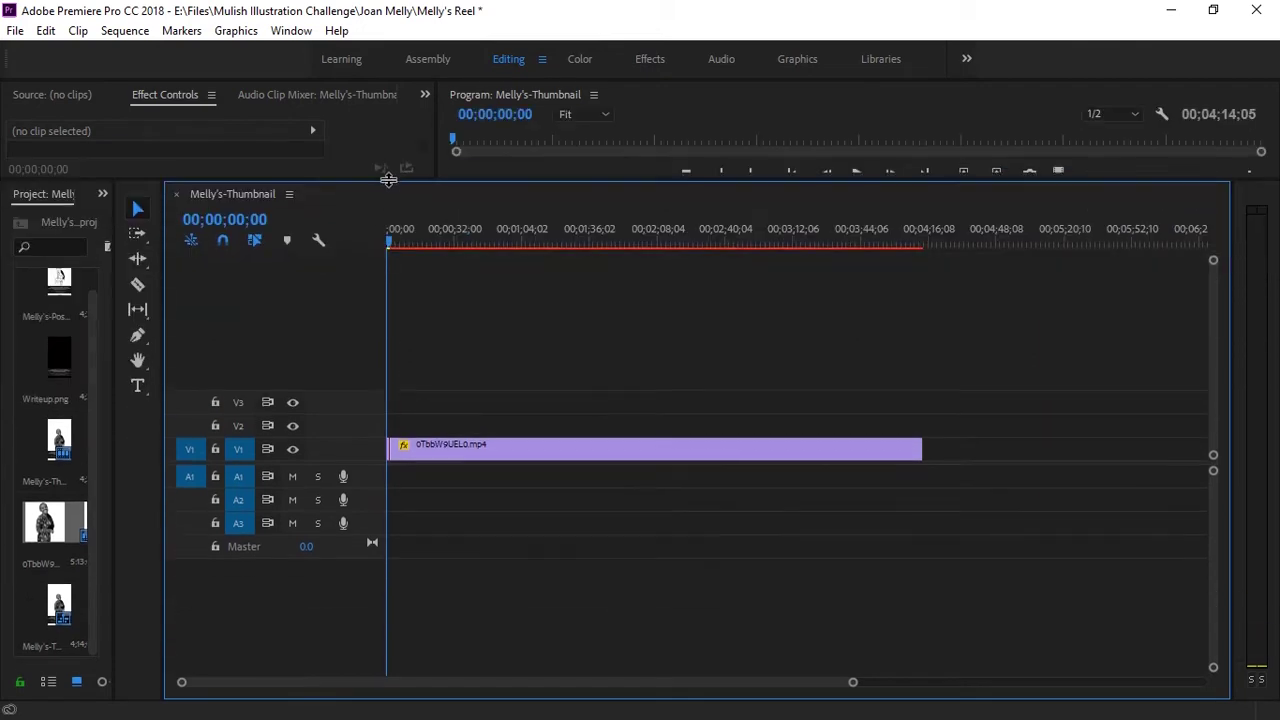
Place Writeup.png on V2 and extend its out point to 02;00;17.
{"action": "left_click_drag", "start_coordinate": [118, 420], "coordinate": [381, 420]}
{"action": "mouse_move", "coordinate": [278, 340]}
{"action": "left_mouse_down"}
{"action": "mouse_move", "coordinate": [660, 426]}
{"action": "mouse_move", "coordinate": [916, 428]}
{"action": "left_mouse_up"}
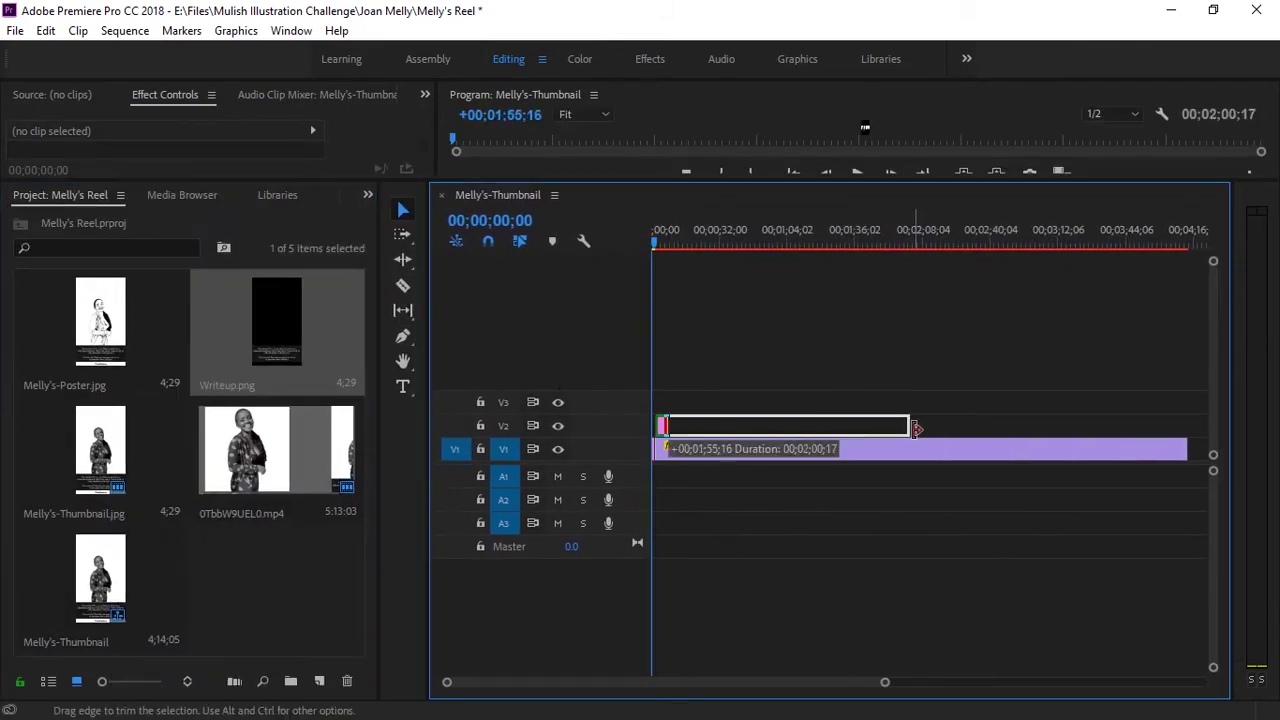
{"action": "key", "text": "equal"}
{"action": "key", "text": "equal"}
{"action": "key", "text": "equal"}
{"action": "left_click_drag", "start_coordinate": [430, 510], "coordinate": [200, 510]}
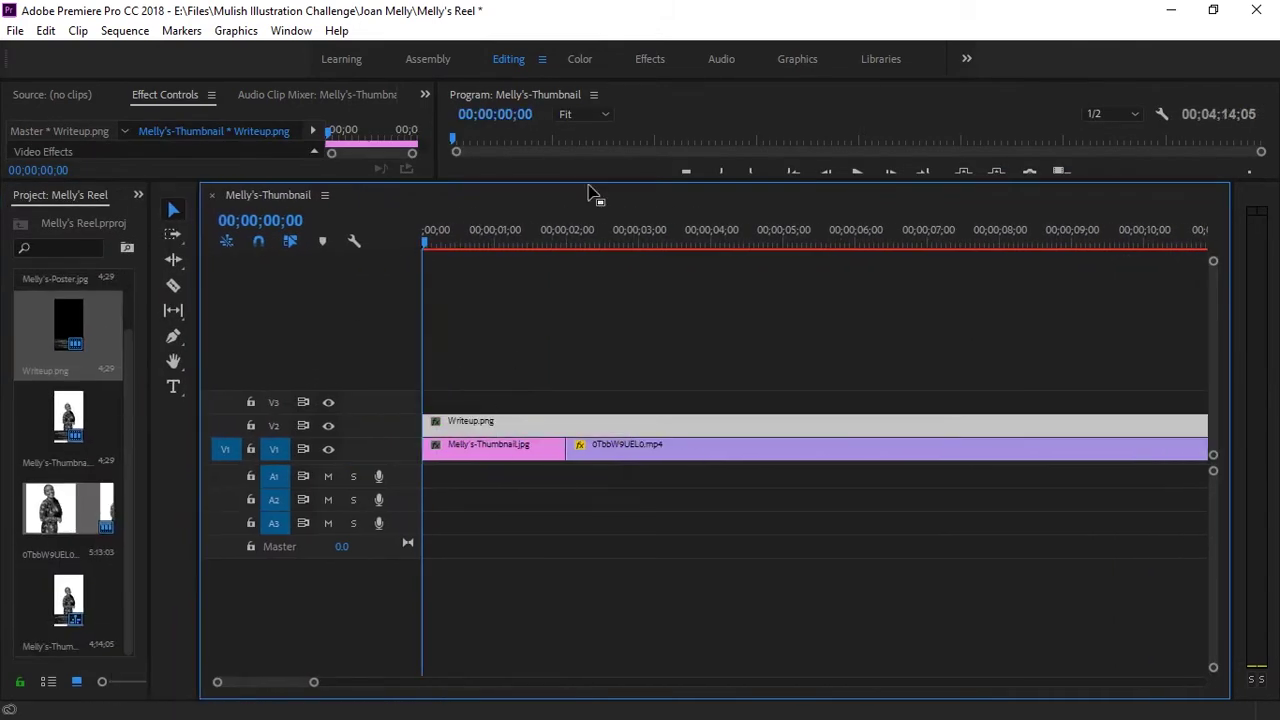
Preview the Writeup overlay across the first ten seconds.
{"action": "left_click_drag", "start_coordinate": [590, 193], "coordinate": [590, 497]}
{"action": "scroll", "coordinate": [330, 630], "scroll_direction": "down", "scroll_amount": 2}
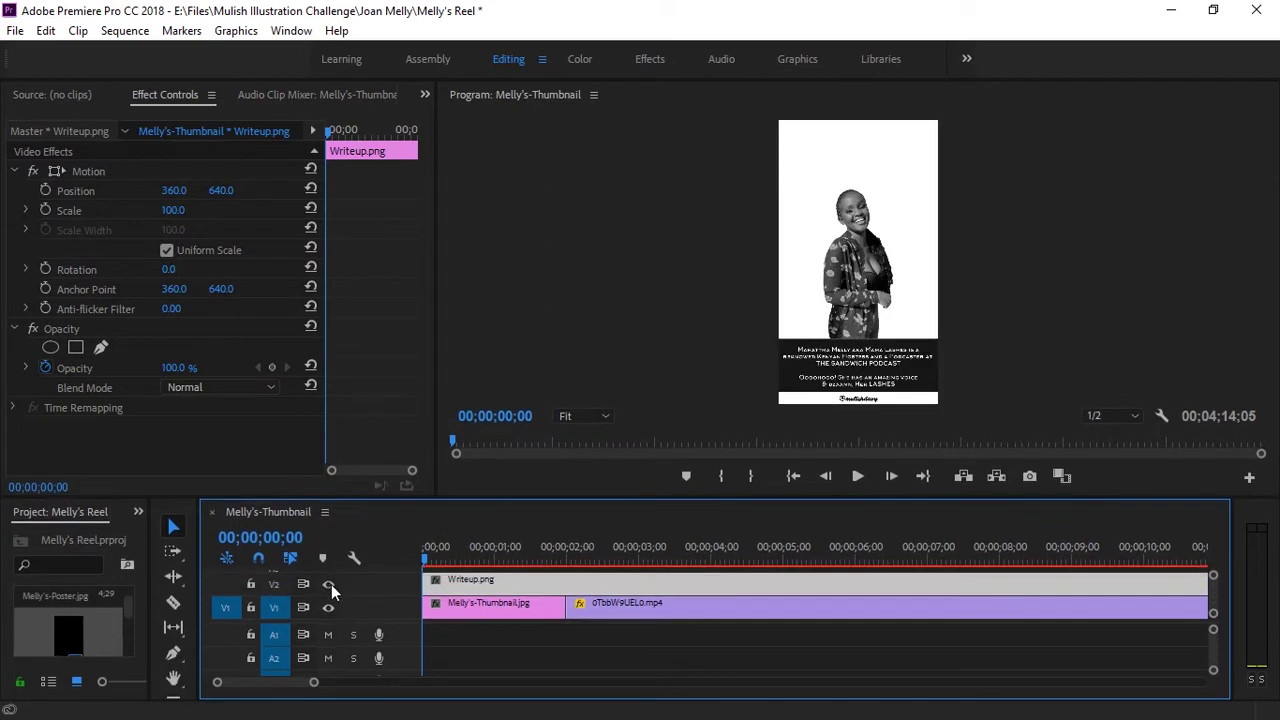
{"action": "mouse_move", "coordinate": [432, 556]}
{"action": "left_mouse_down"}
{"action": "mouse_move", "coordinate": [696, 531]}
{"action": "mouse_move", "coordinate": [576, 478]}
{"action": "left_mouse_up"}
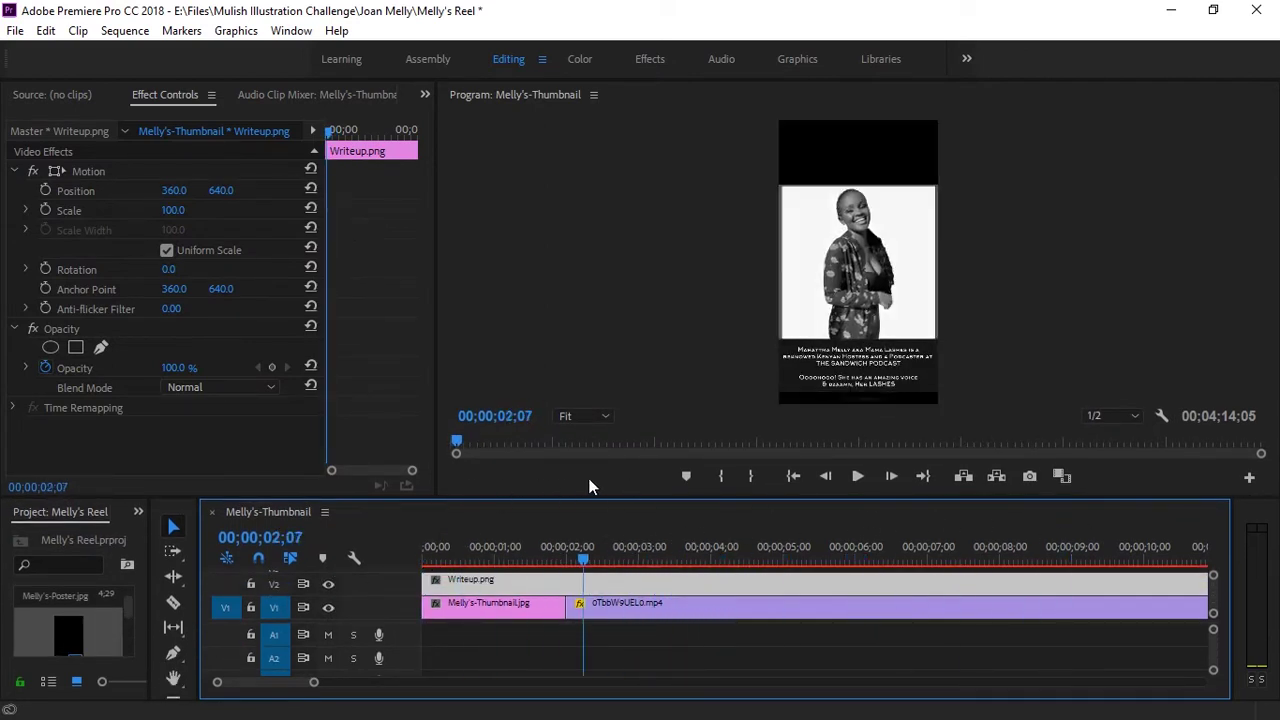
{"action": "mouse_move", "coordinate": [576, 478]}
{"action": "left_mouse_down"}
{"action": "mouse_move", "coordinate": [1138, 487]}
{"action": "mouse_move", "coordinate": [734, 360]}
{"action": "left_mouse_up"}
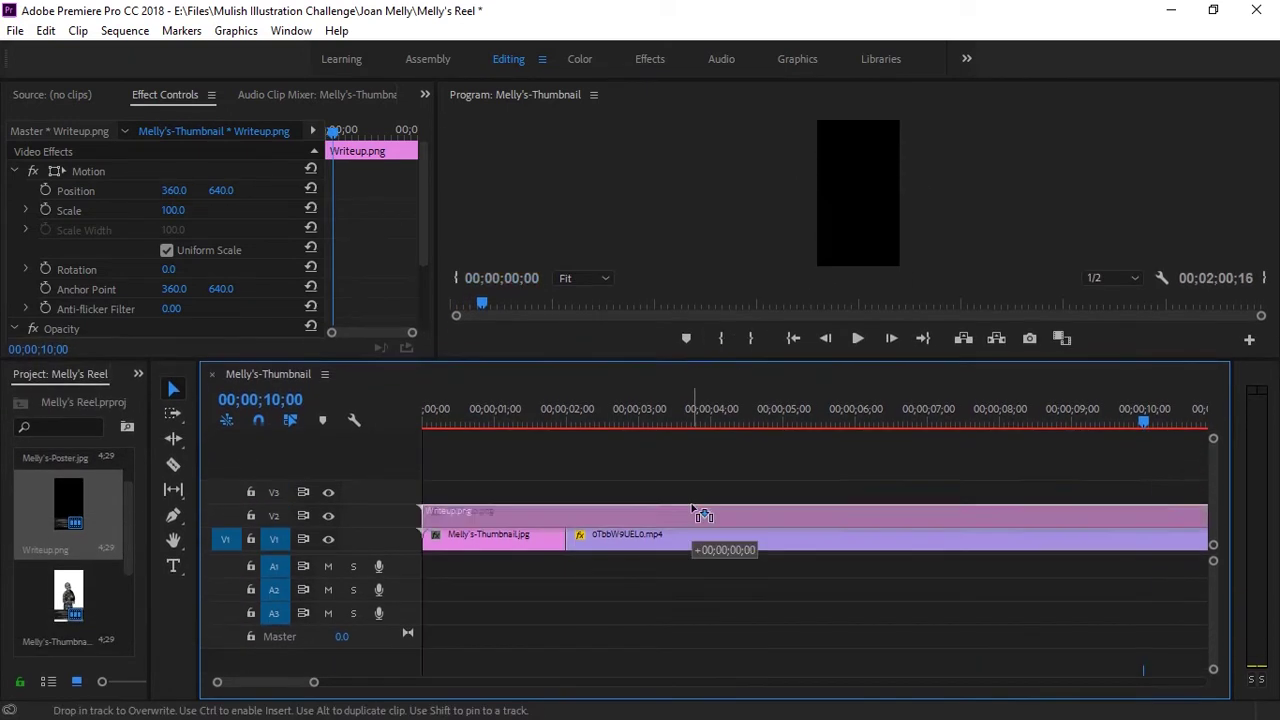
Move the time-lapse to V2 and Writeup to V3, and stretch the V1 thumbnail to about 01;00;06.
{"action": "left_click_drag", "start_coordinate": [695, 516], "coordinate": [686, 546]}
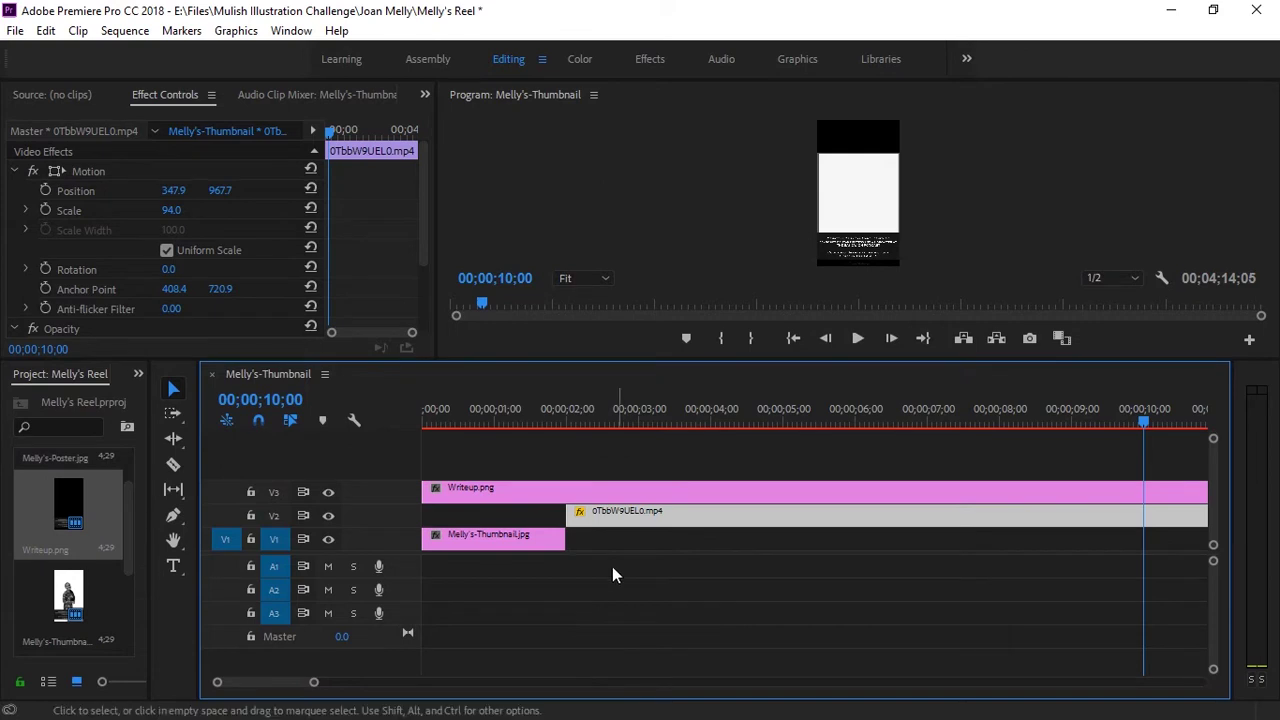
{"action": "left_click_drag", "start_coordinate": [313, 682], "coordinate": [680, 682]}
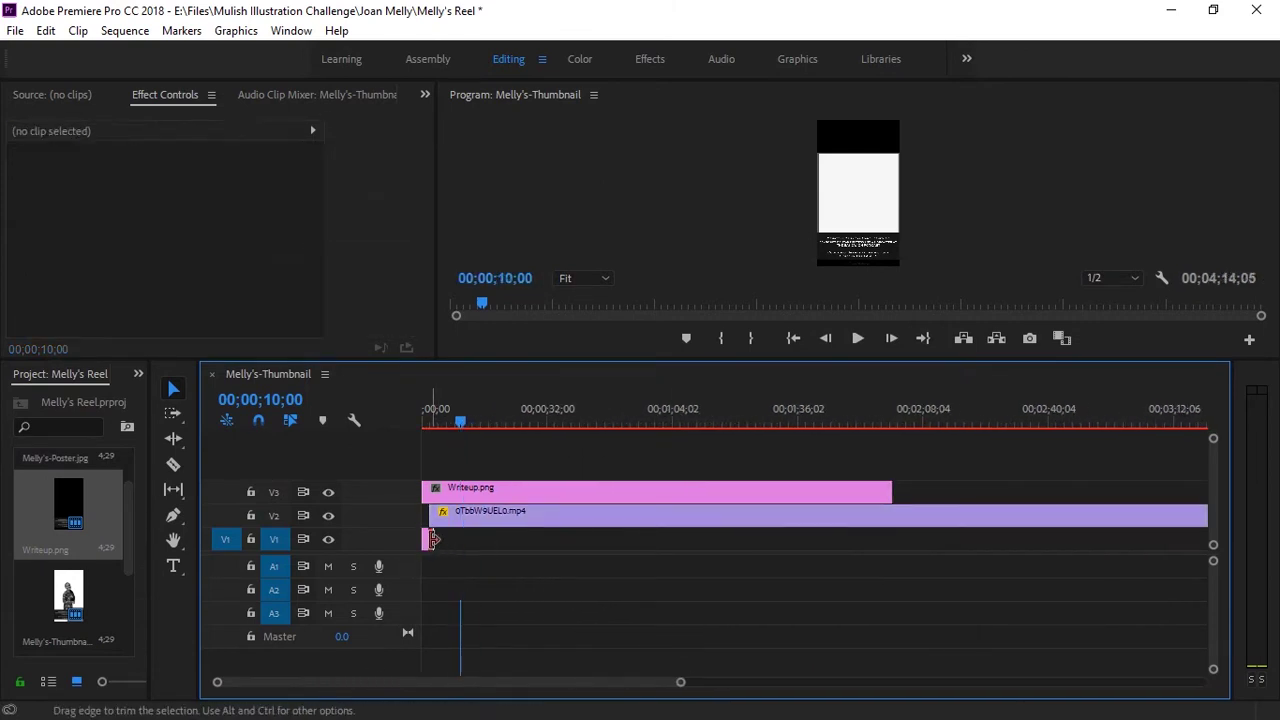
{"action": "left_click_drag", "start_coordinate": [435, 540], "coordinate": [791, 549]}
{"action": "left_click_drag", "start_coordinate": [661, 547], "coordinate": [658, 547]}
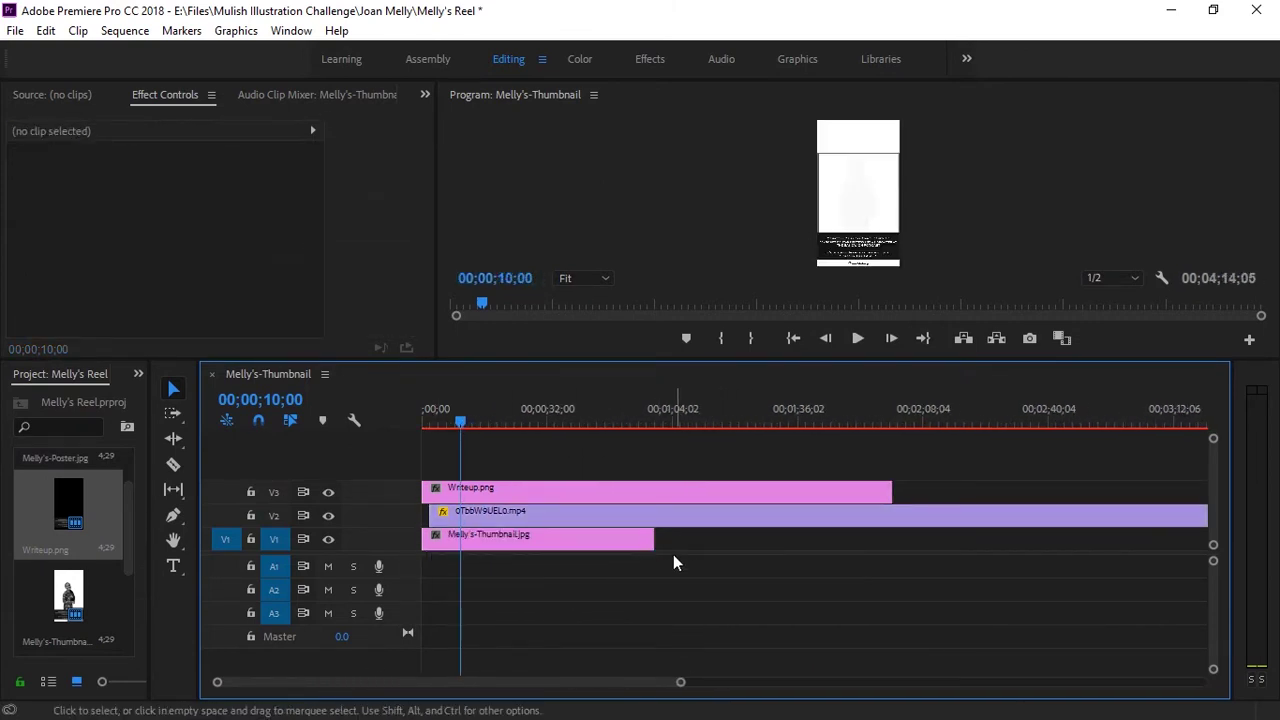
Check the thumbnail clip's Speed/Duration settings without changing them, then select the V2 time-lapse.
{"action": "left_click", "coordinate": [575, 534]}
{"action": "right_click", "coordinate": [575, 549]}
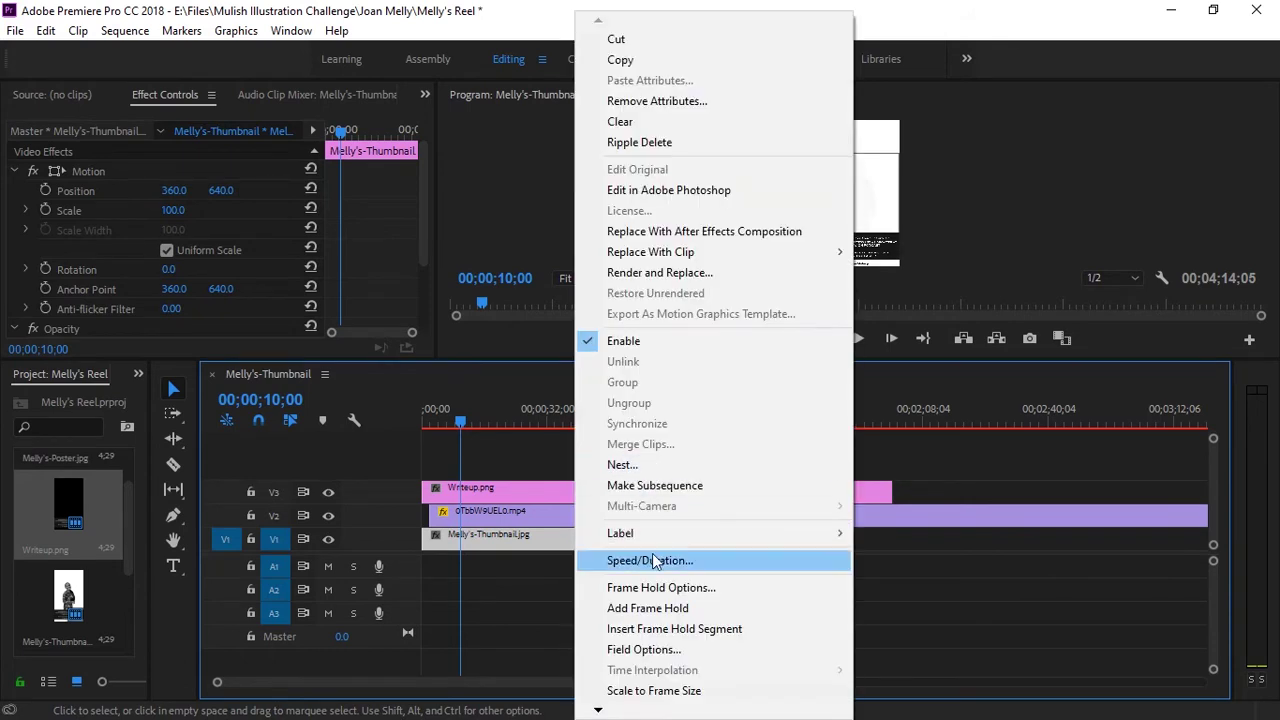
{"action": "left_click", "coordinate": [605, 559]}
{"action": "left_click", "coordinate": [596, 464]}
{"action": "left_click", "coordinate": [607, 514]}
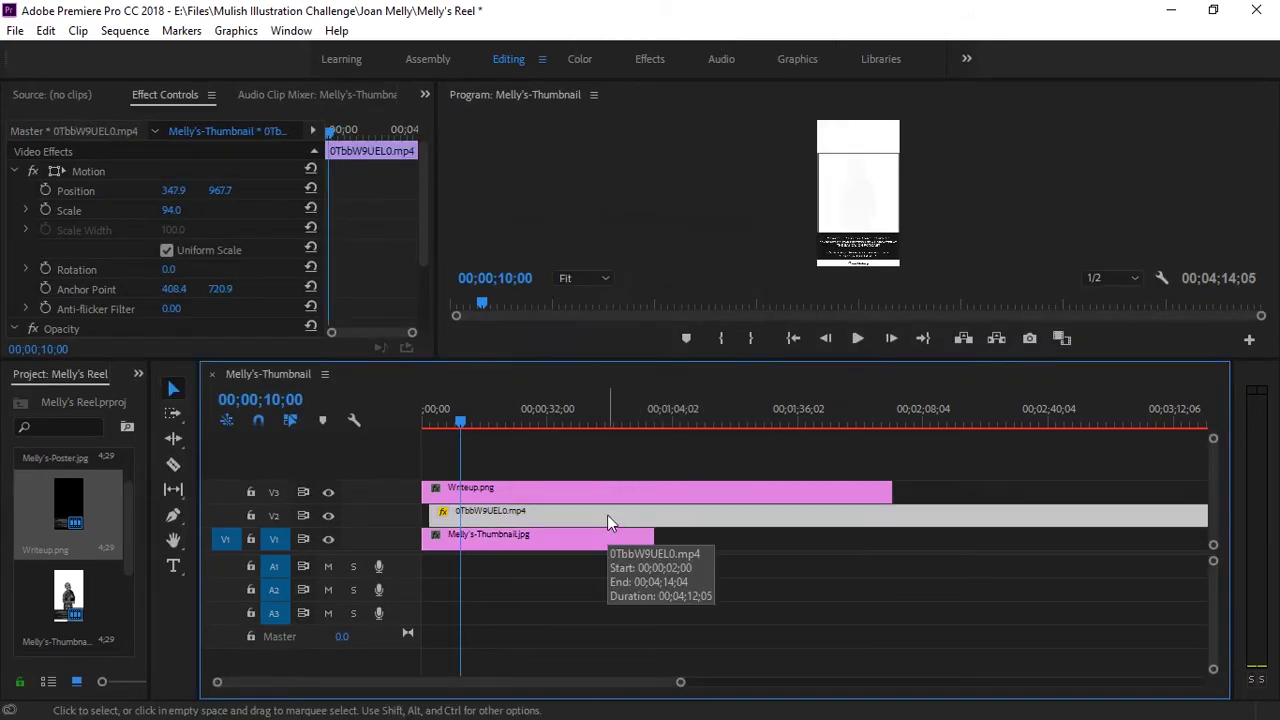
Preview the reel up to a sketch frame near 01;41, then bring up the time-lapse clip's options.
{"action": "left_click_drag", "start_coordinate": [461, 423], "coordinate": [525, 426]}
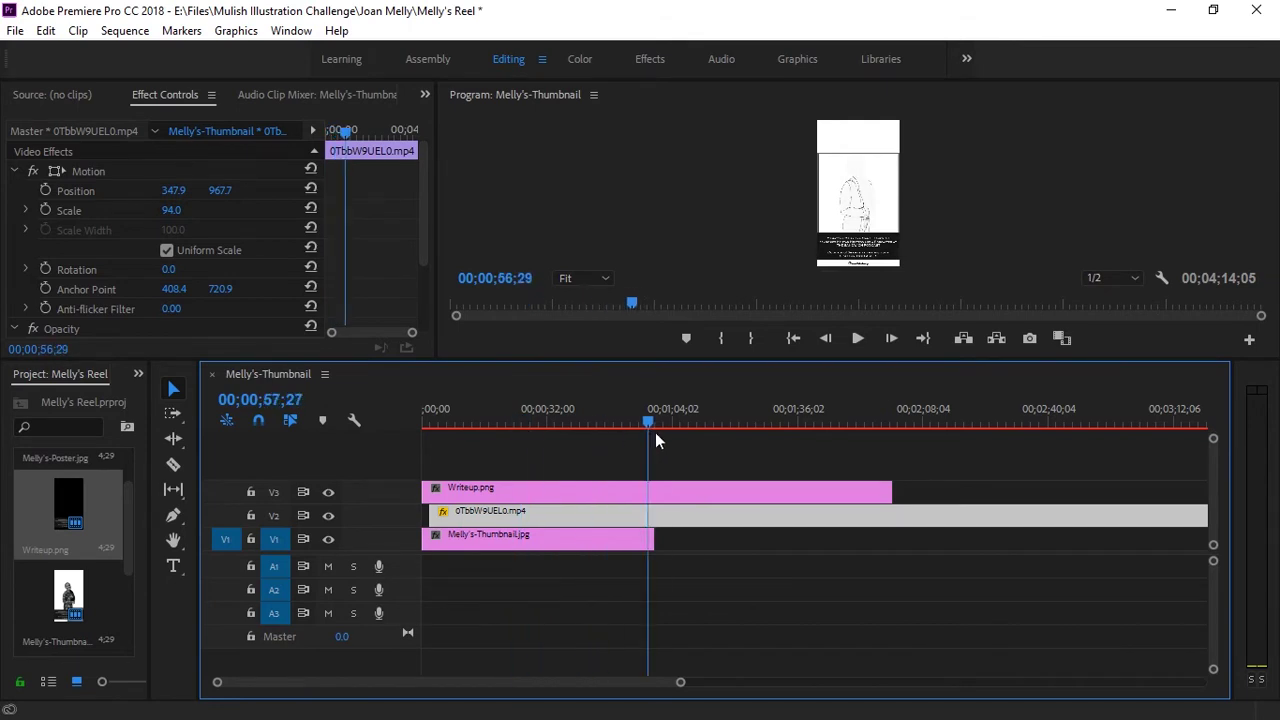
{"action": "left_click_drag", "start_coordinate": [530, 437], "coordinate": [417, 434]}
{"action": "left_click_drag", "start_coordinate": [374, 359], "coordinate": [360, 514]}
{"action": "left_click", "coordinate": [250, 450]}
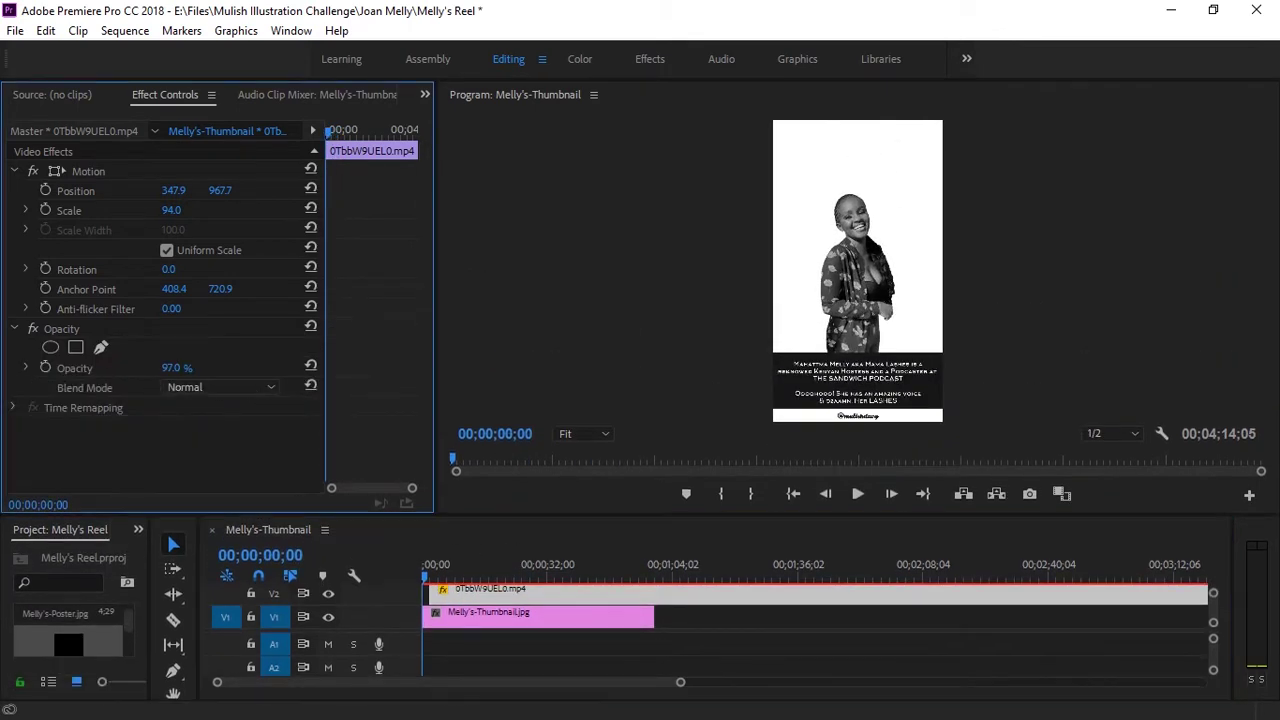
{"action": "left_click_drag", "start_coordinate": [426, 566], "coordinate": [820, 575]}
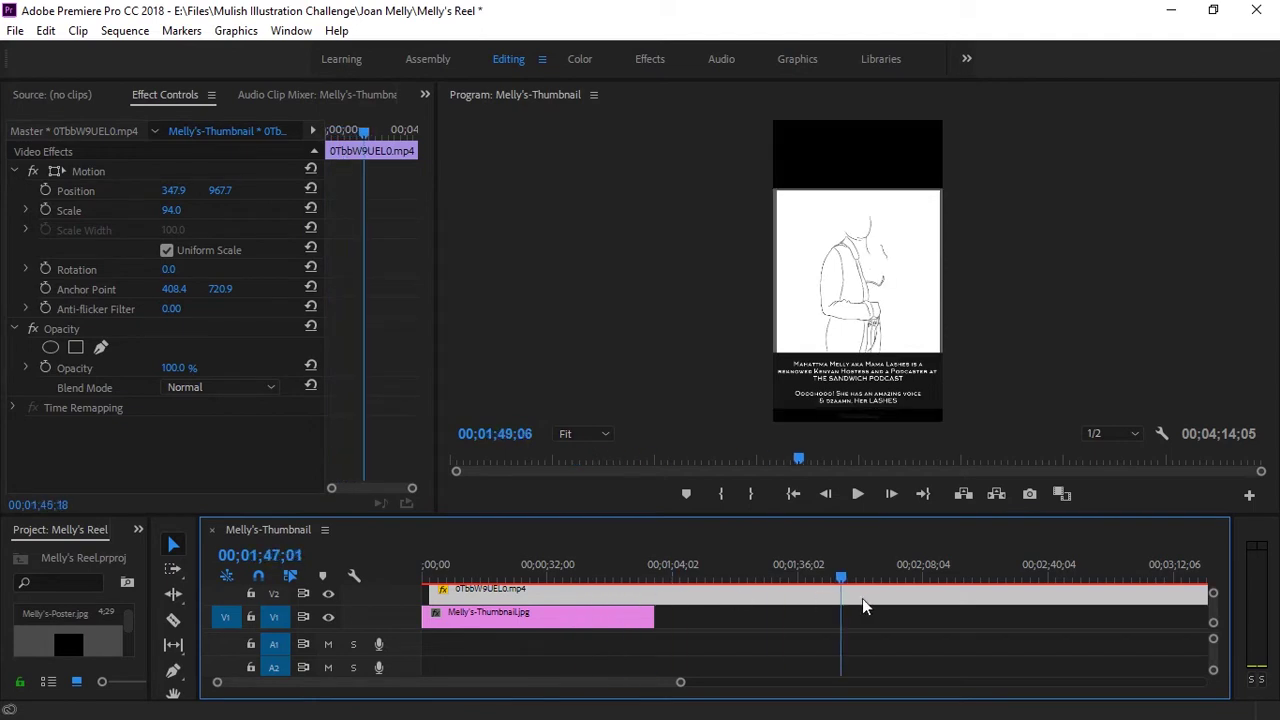
{"action": "right_click", "coordinate": [751, 604]}
Shorten the time-lapse clip on V2 to about 55 seconds, speeding it to 458%.
{"action": "left_click", "coordinate": [829, 557]}
{"action": "left_click", "coordinate": [648, 326]}
{"action": "type", "text": "00;00;55;00"}
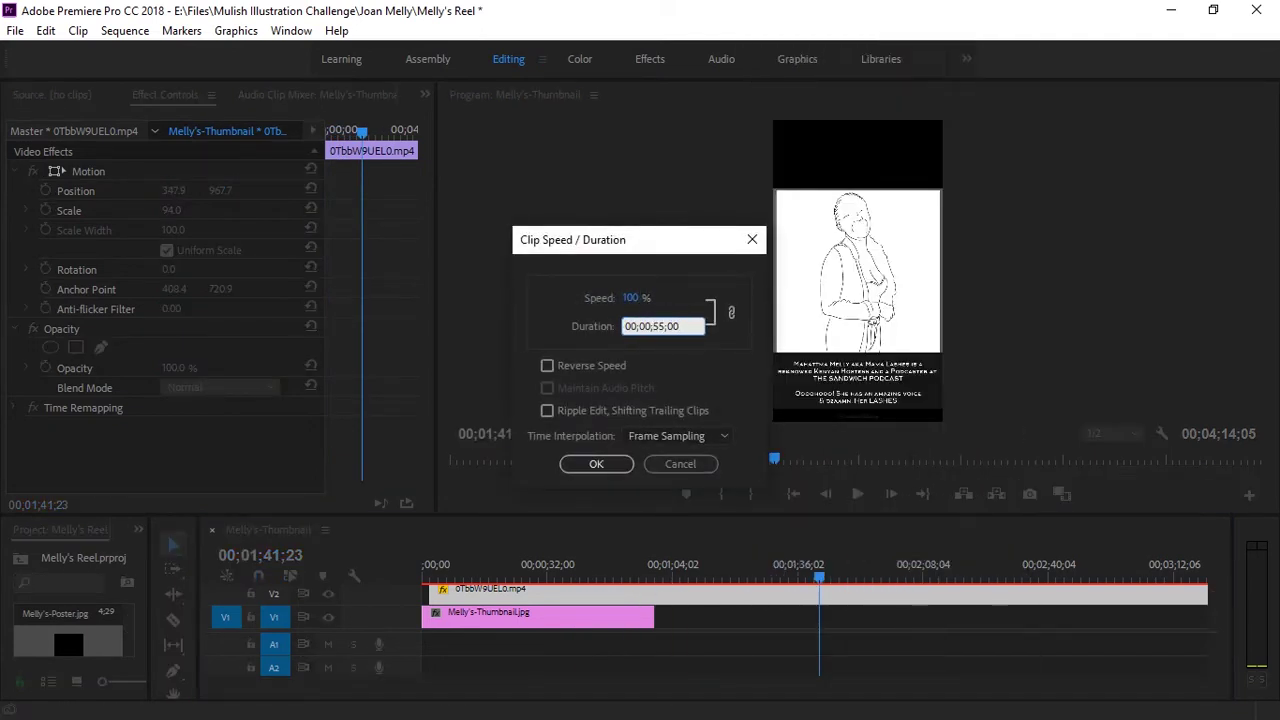
{"action": "left_click", "coordinate": [596, 463]}
Play the reel, then trim the end of Writeup.png on V3 shorter.
{"action": "key", "text": "space"}
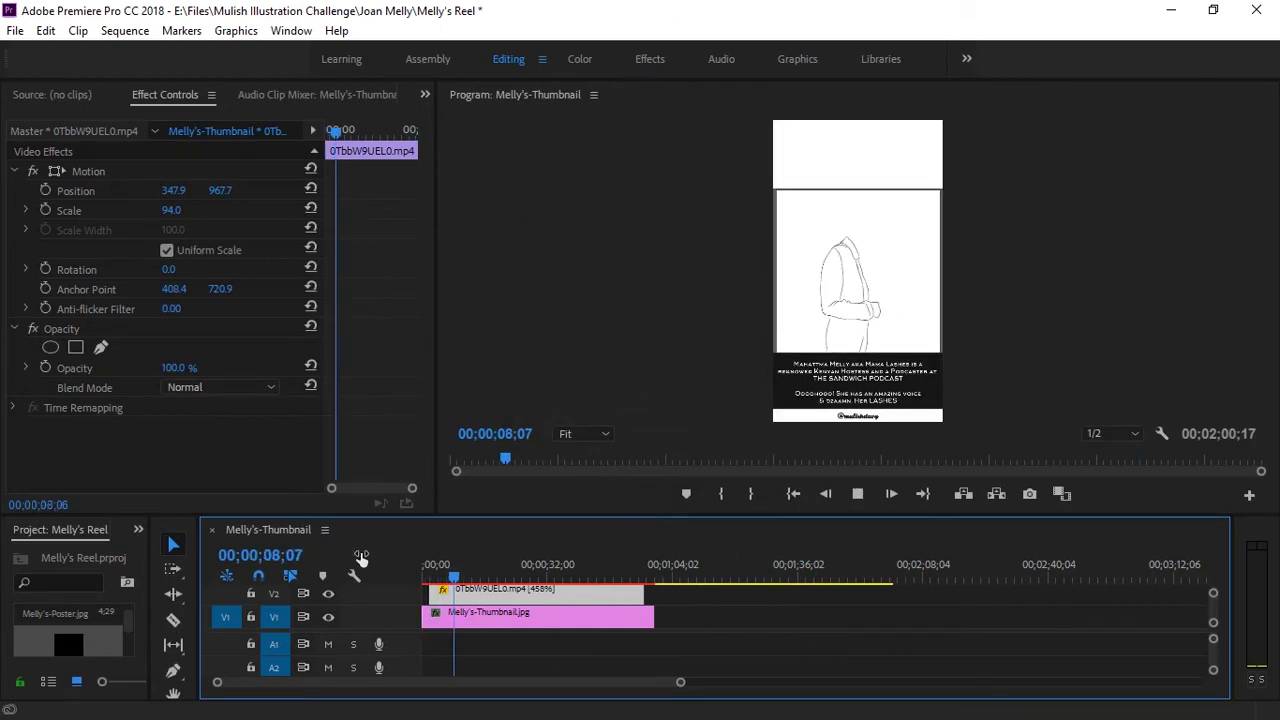
{"action": "left_click", "coordinate": [797, 507]}
{"action": "left_click_drag", "start_coordinate": [891, 463], "coordinate": [643, 463]}
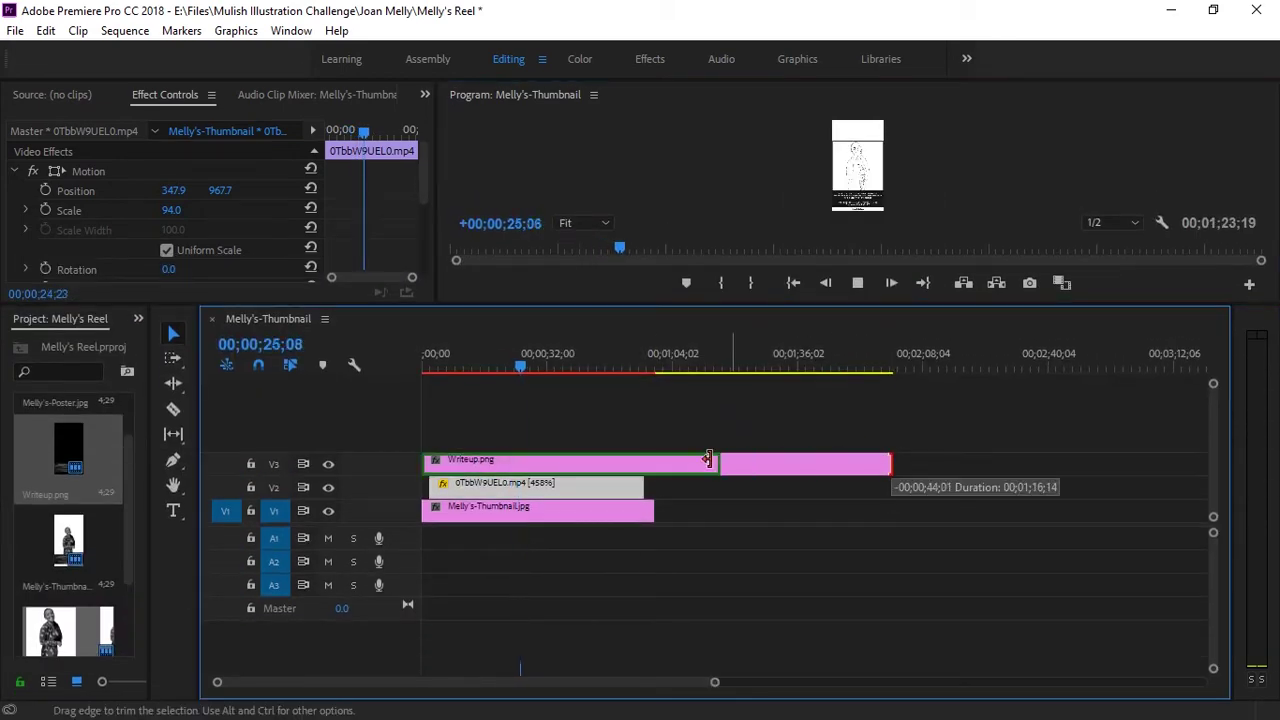
Resize the preview and timeline panels, return near the start, save the project and play it.
{"action": "left_click_drag", "start_coordinate": [660, 305], "coordinate": [690, 535]}
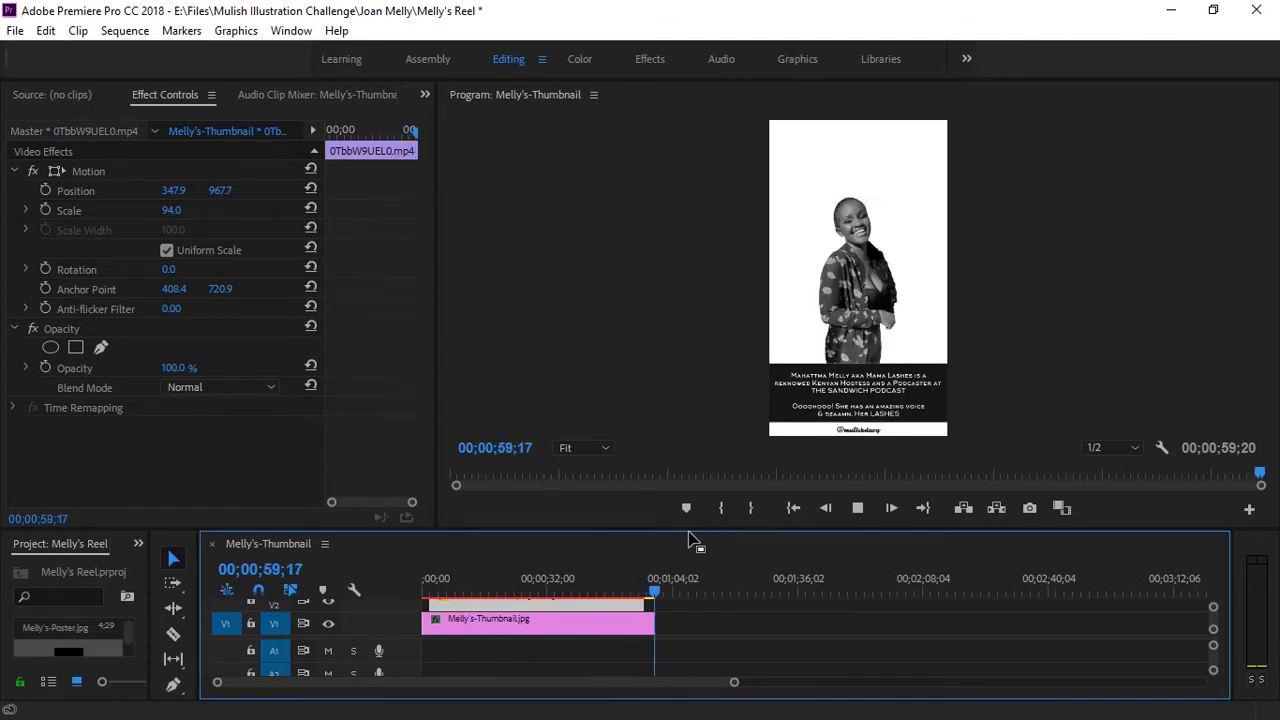
{"action": "mouse_move", "coordinate": [688, 533]}
{"action": "left_mouse_down"}
{"action": "mouse_move", "coordinate": [674, 353]}
{"action": "mouse_move", "coordinate": [674, 385]}
{"action": "left_mouse_up"}
{"action": "left_click_drag", "start_coordinate": [448, 445], "coordinate": [455, 452]}
{"action": "key", "text": "ctrl+s"}
{"action": "key", "text": "space"}
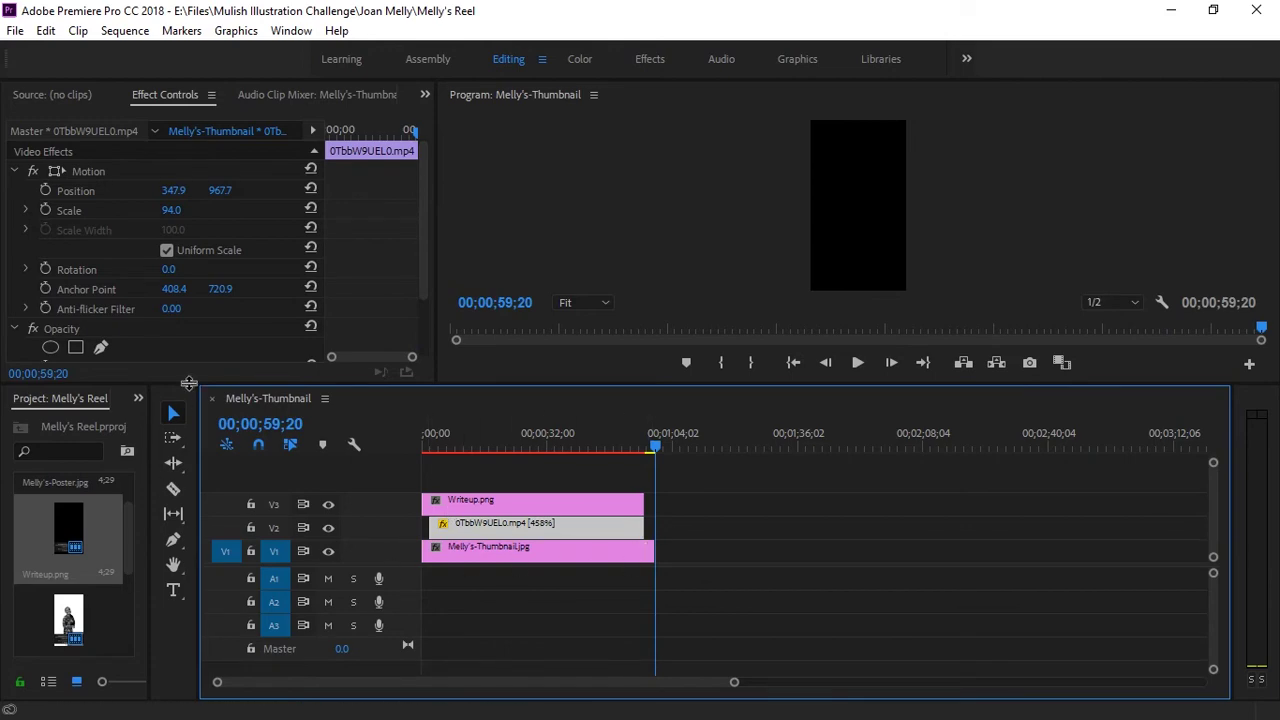
Place Melly's-Poster.jpg on V2 right after the time-lapse clip.
{"action": "left_click_drag", "start_coordinate": [128, 388], "coordinate": [128, 172]}
{"action": "left_click_drag", "start_coordinate": [75, 303], "coordinate": [650, 421]}
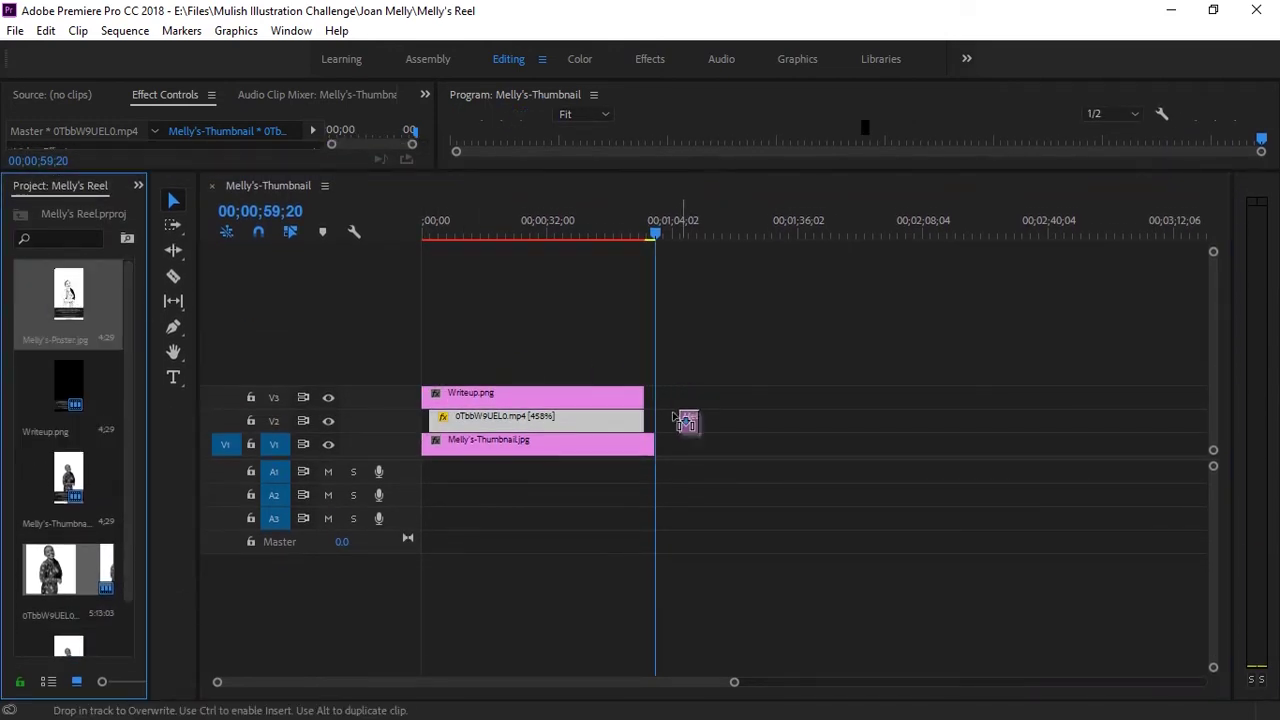
{"action": "left_click_drag", "start_coordinate": [681, 184], "coordinate": [681, 505]}
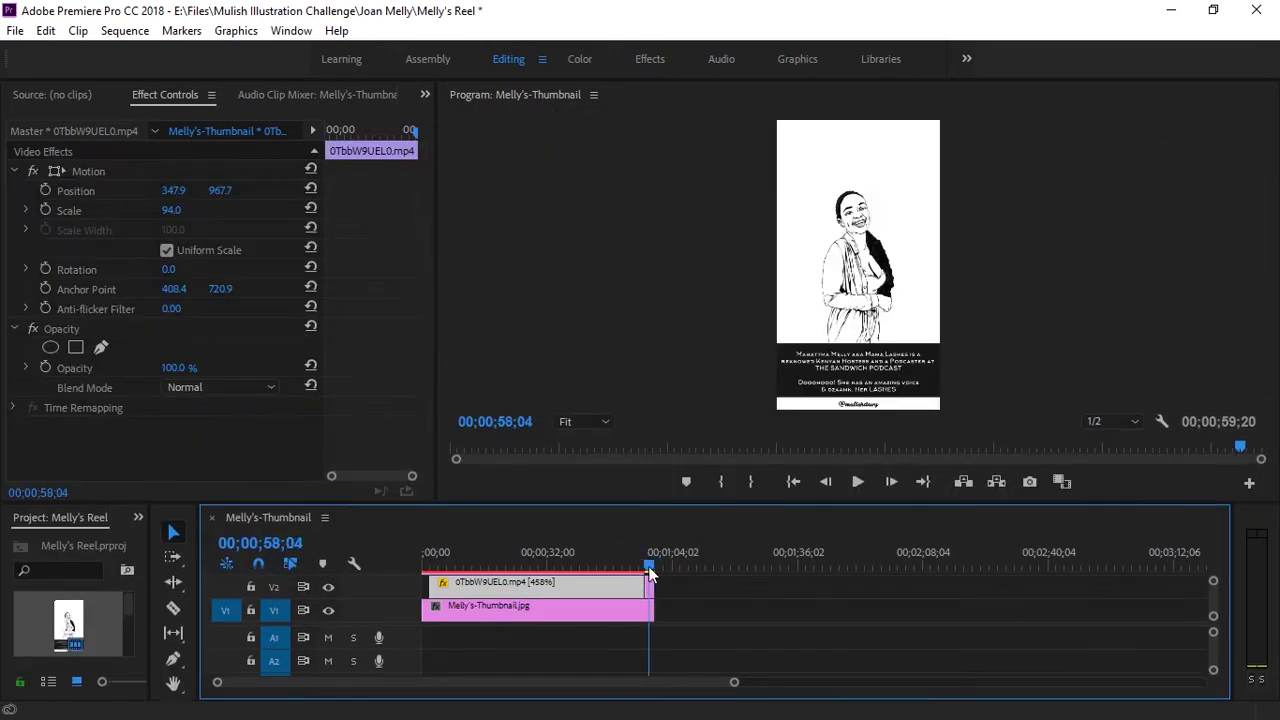
Scrub to the ending to check the poster, then view the preview full-window.
{"action": "left_click", "coordinate": [622, 566]}
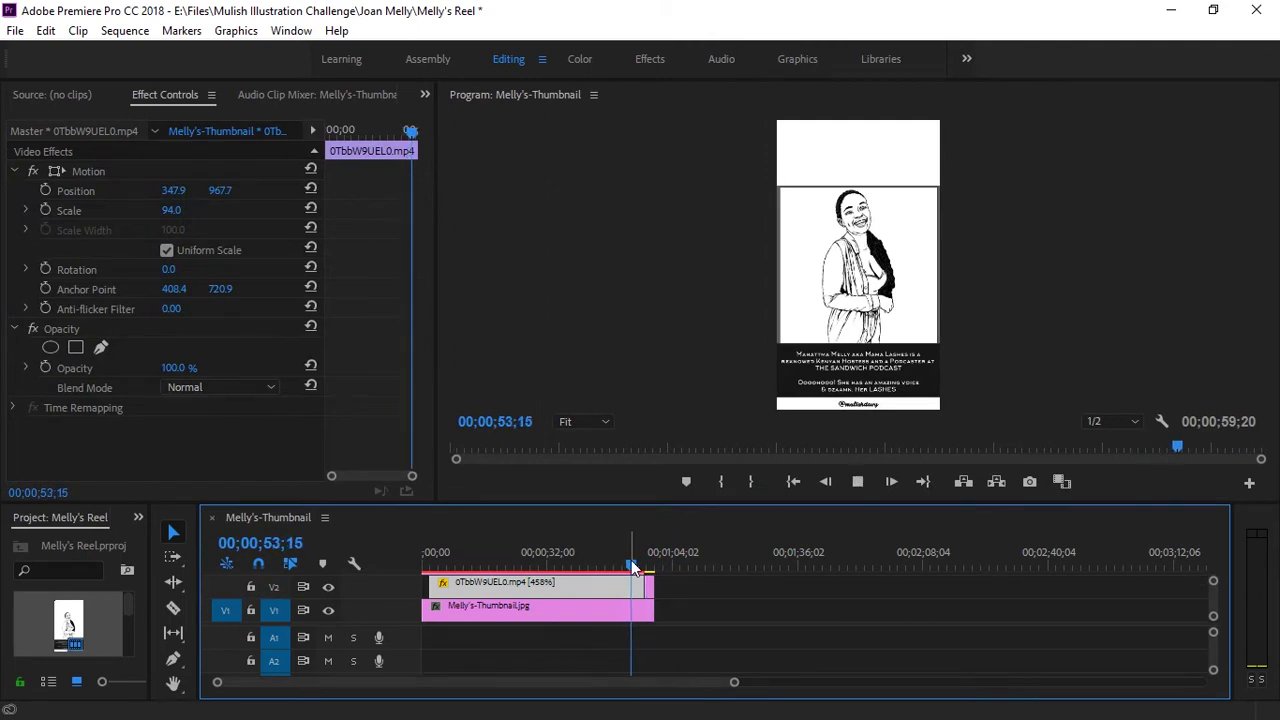
{"action": "mouse_move", "coordinate": [632, 565]}
{"action": "left_mouse_down"}
{"action": "mouse_move", "coordinate": [652, 530]}
{"action": "mouse_move", "coordinate": [612, 568]}
{"action": "left_mouse_up"}
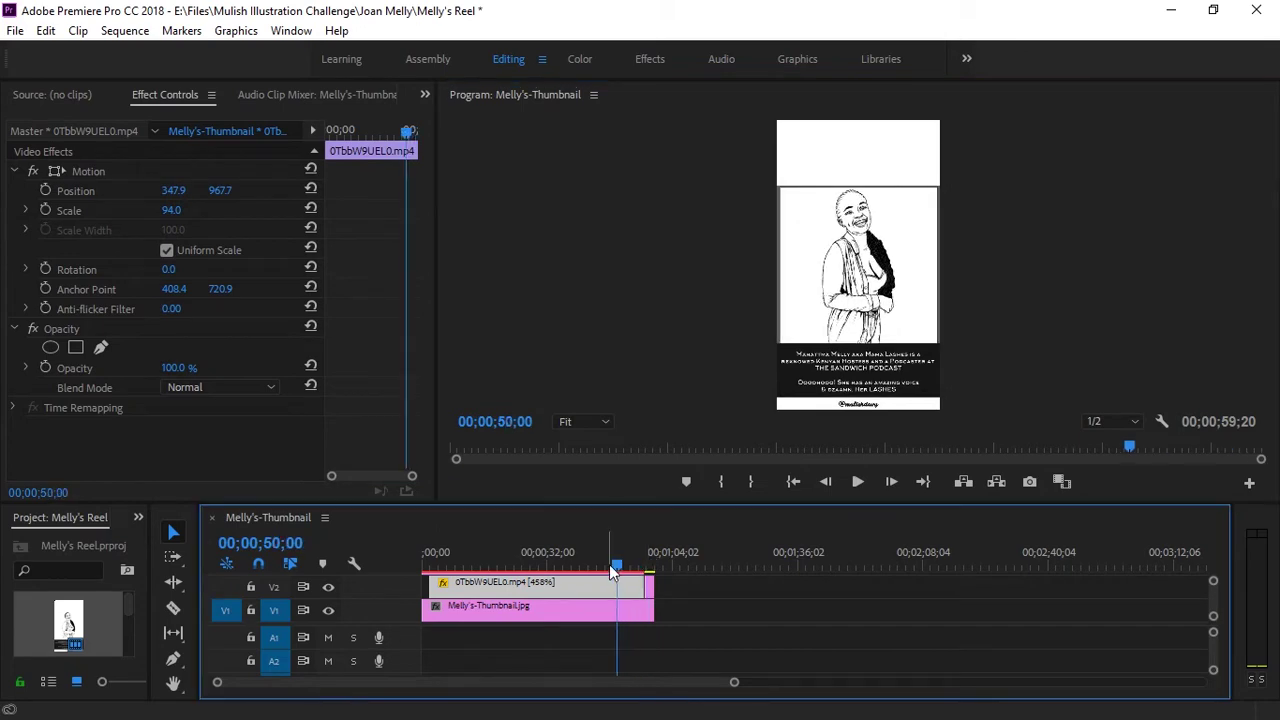
{"action": "key", "text": "grave"}
{"action": "left_click_drag", "start_coordinate": [1073, 640], "coordinate": [113, 645]}
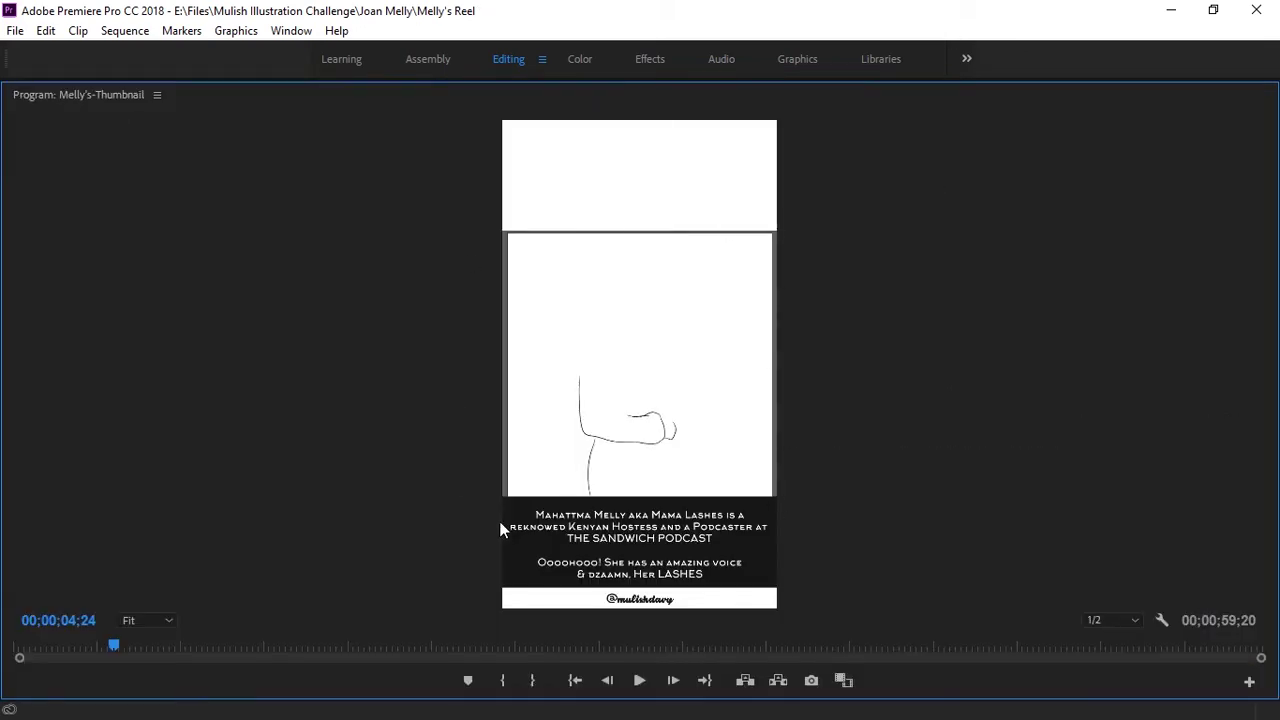
Switch to the Graphics workspace with the program preview filling the window.
{"action": "key", "text": "grave"}
{"action": "left_click", "coordinate": [354, 457]}
{"action": "left_click_drag", "start_coordinate": [494, 423], "coordinate": [487, 476]}
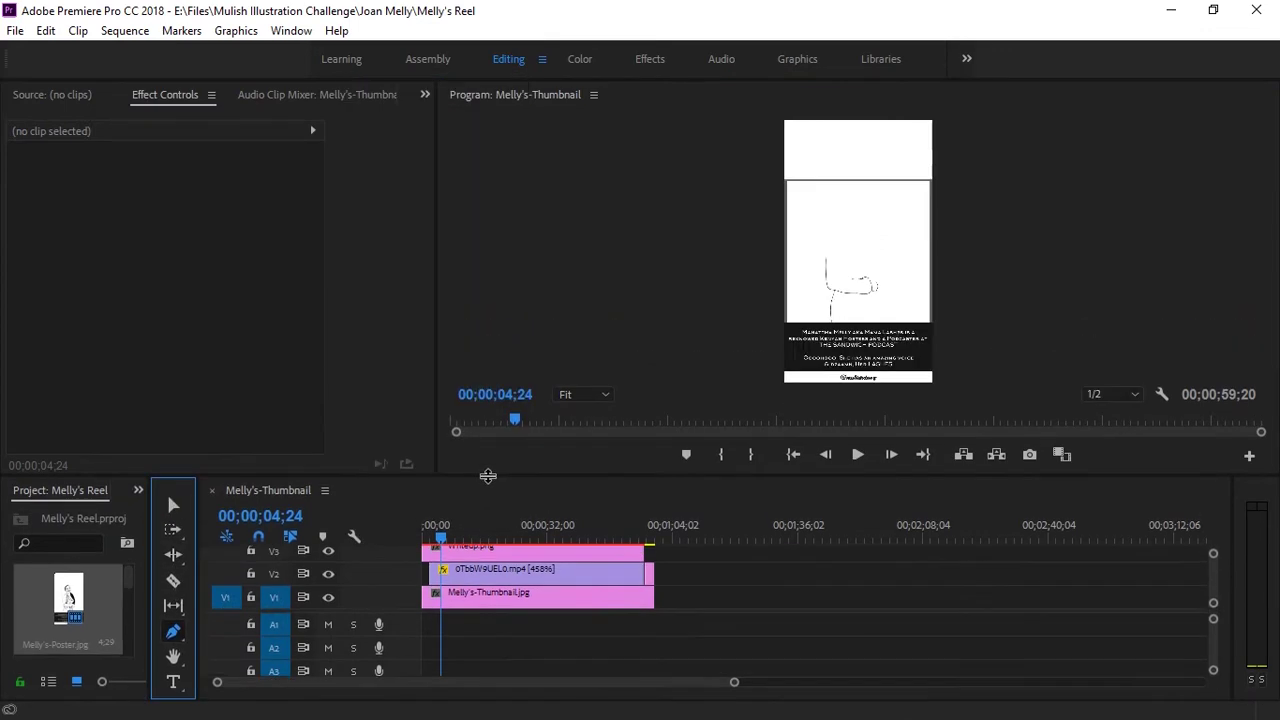
{"action": "left_click", "coordinate": [797, 58]}
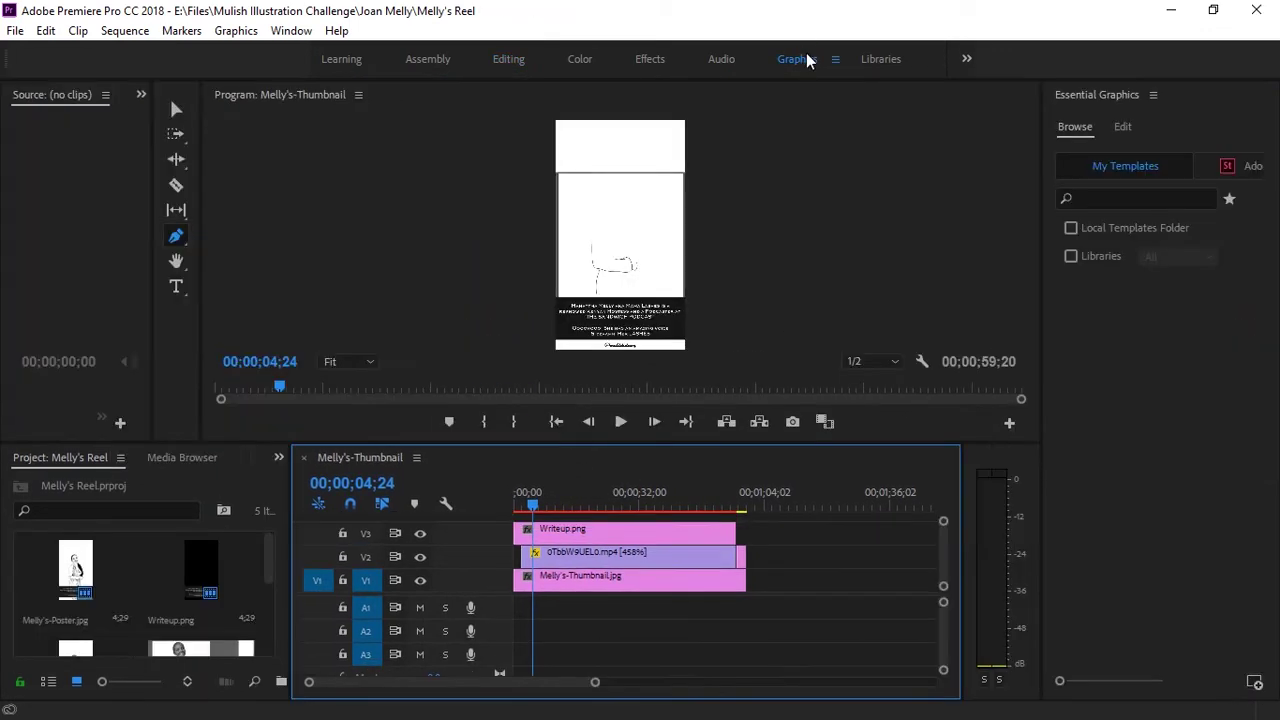
{"action": "key", "text": "grave"}
Draw a frame-shaped outline with a rectangular hole using the Pen tool.
{"action": "left_click", "coordinate": [464, 504]}
{"action": "left_click", "coordinate": [467, 208]}
{"action": "left_click", "coordinate": [465, 121]}
{"action": "left_click", "coordinate": [810, 124]}
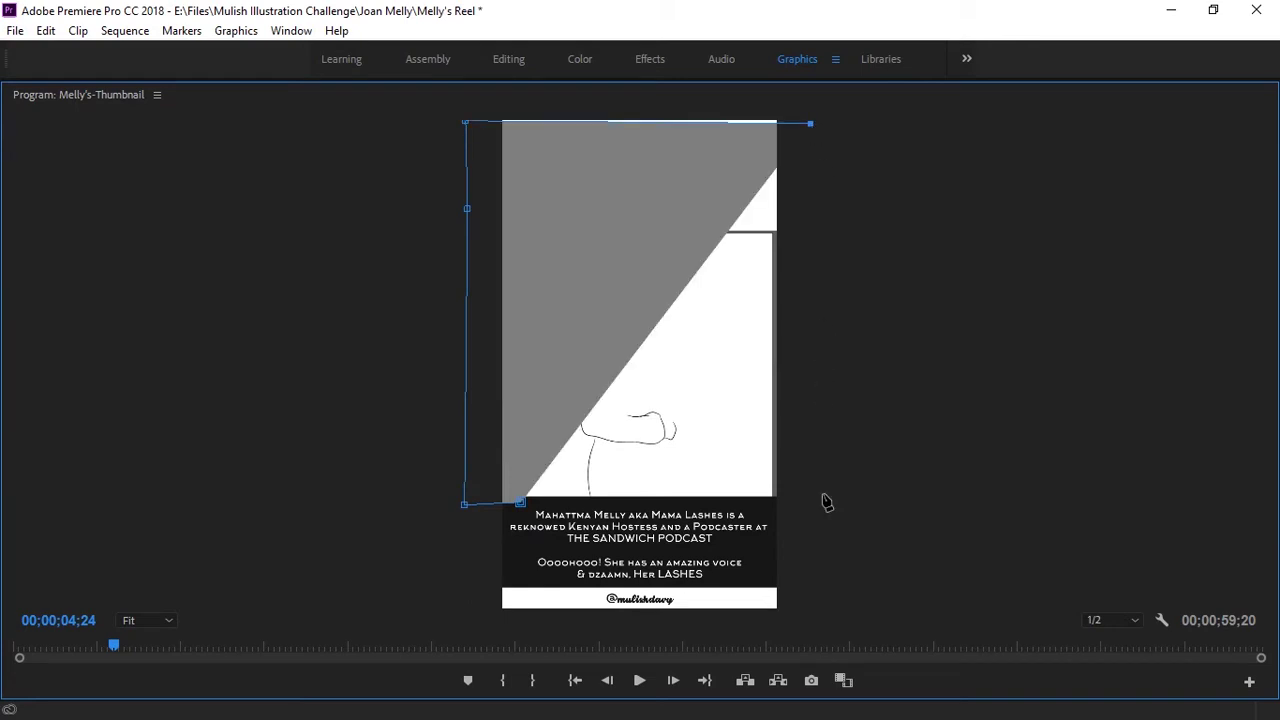
{"action": "left_click", "coordinate": [817, 513]}
{"action": "left_click", "coordinate": [745, 512]}
{"action": "left_click", "coordinate": [737, 243]}
{"action": "left_click", "coordinate": [517, 233]}
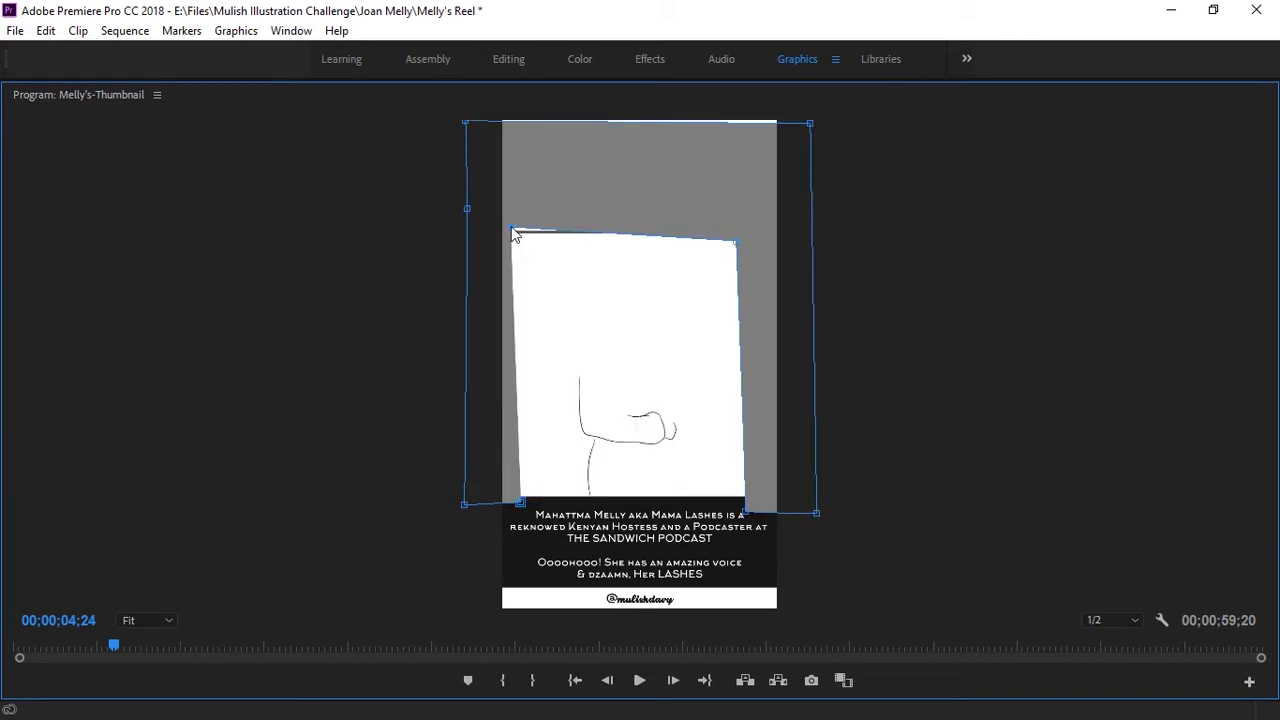
{"action": "left_click", "coordinate": [520, 502]}
At 100% magnification, move the shape's corners out to the frame edges.
{"action": "left_click", "coordinate": [146, 620]}
{"action": "left_click", "coordinate": [154, 527]}
{"action": "scroll", "coordinate": [1136, 210], "scroll_direction": "up", "scroll_amount": 3}
{"action": "left_click_drag", "start_coordinate": [1075, 168], "coordinate": [990, 156]}
{"action": "left_click_drag", "start_coordinate": [210, 168], "coordinate": [291, 159]}
{"action": "left_click_drag", "start_coordinate": [212, 382], "coordinate": [294, 386]}
{"action": "left_click_drag", "start_coordinate": [623, 647], "coordinate": [755, 645]}
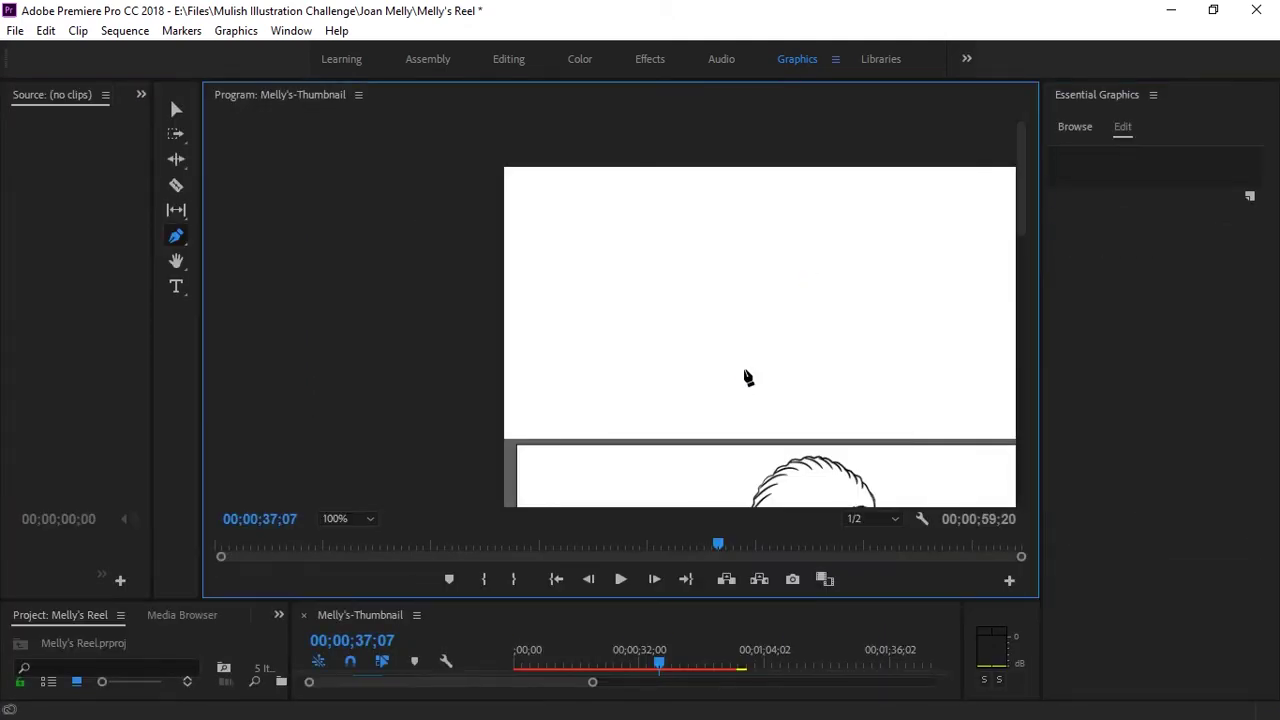
Extend the Graphic clip on V4 to match the length of the other clips.
{"action": "left_click", "coordinate": [176, 109]}
{"action": "left_click_drag", "start_coordinate": [555, 600], "coordinate": [555, 344]}
{"action": "left_click_drag", "start_coordinate": [549, 463], "coordinate": [743, 463]}
{"action": "left_click_drag", "start_coordinate": [571, 352], "coordinate": [571, 571]}
Fit the whole frame in the preview and play the sequence from the start.
{"action": "key", "text": "grave"}
{"action": "left_click", "coordinate": [150, 620]}
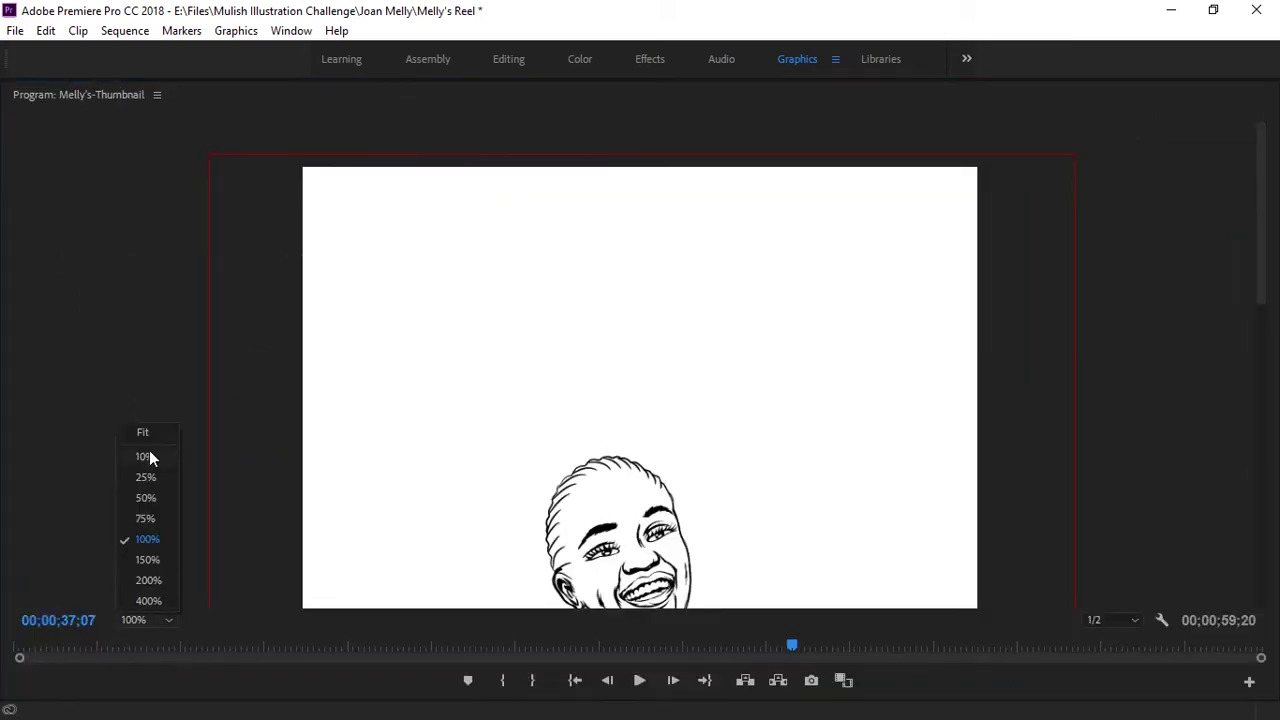
{"action": "left_click", "coordinate": [142, 432]}
{"action": "key", "text": "Home"}
{"action": "key", "text": "space"}
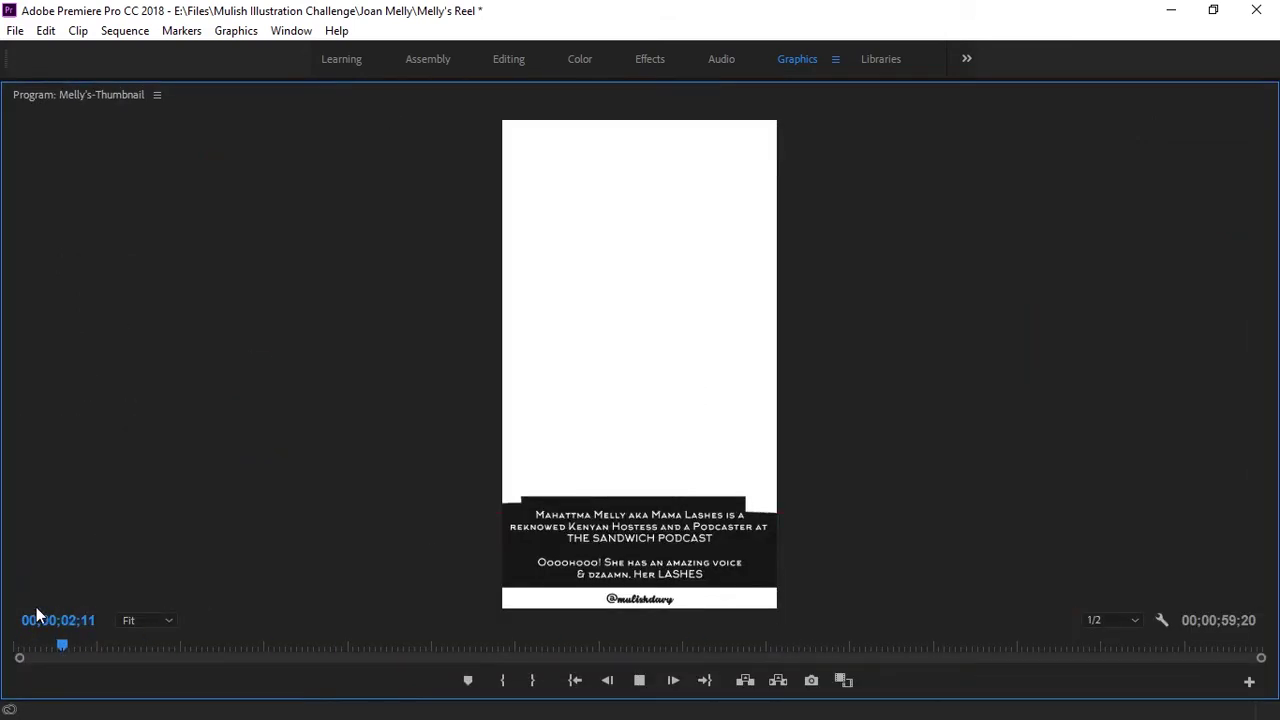
{"action": "key", "text": "space"}
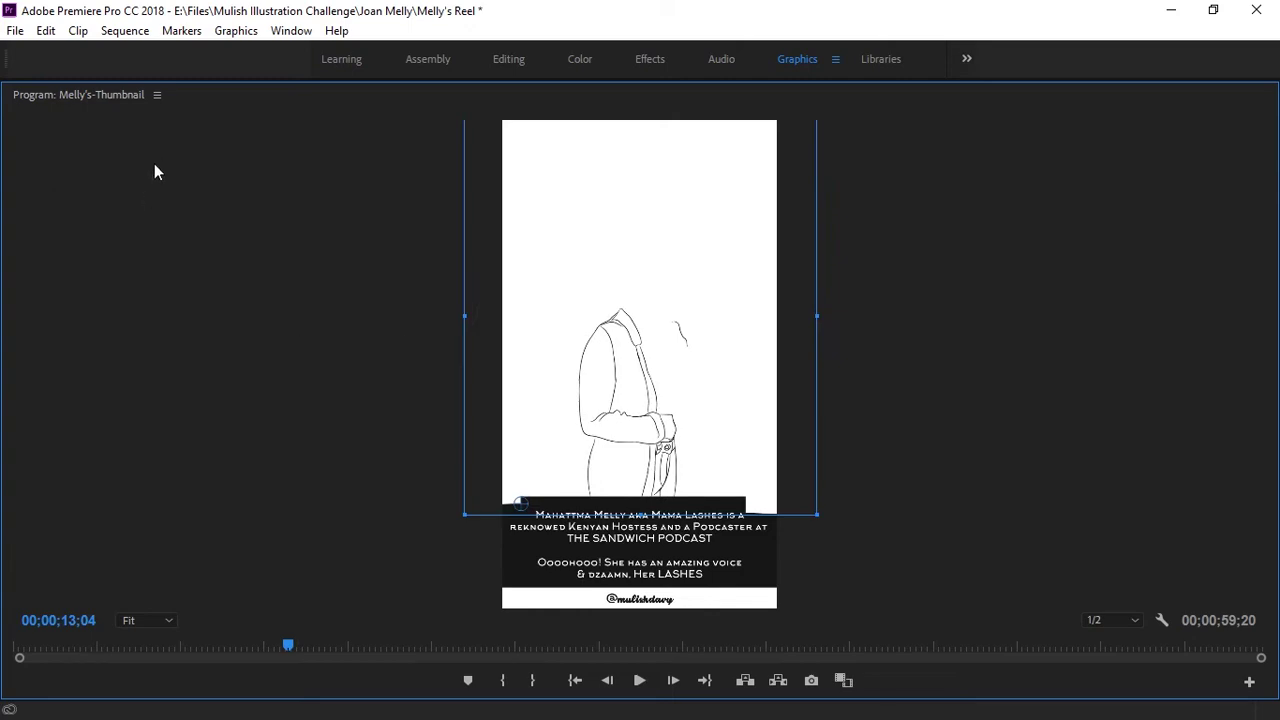
Restore the normal layout, save the project, and return to the Editing workspace.
{"action": "key", "text": "grave"}
{"action": "key", "text": "ctrl+s"}
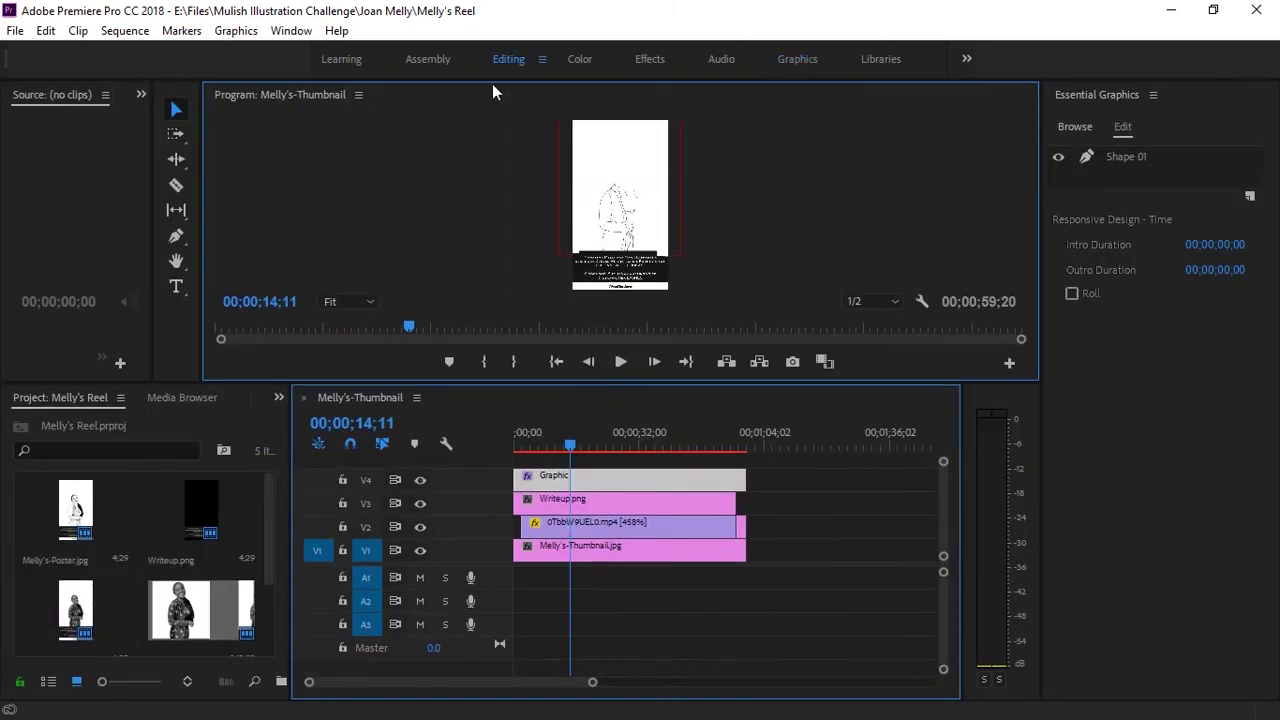
{"action": "left_click", "coordinate": [504, 70]}
Move Writeup.png to V4 above the Graphic and trim the Graphic to end with it.
{"action": "left_click_drag", "start_coordinate": [555, 467], "coordinate": [562, 413]}
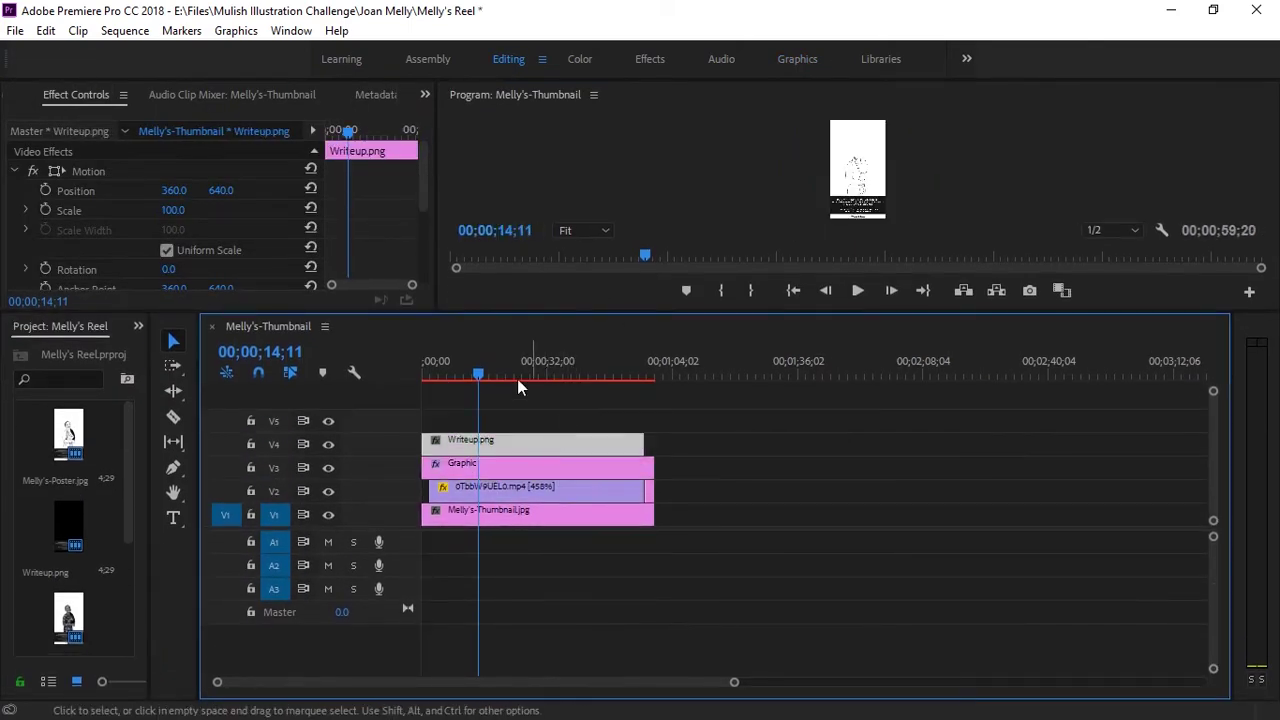
{"action": "left_click_drag", "start_coordinate": [654, 465], "coordinate": [643, 465]}
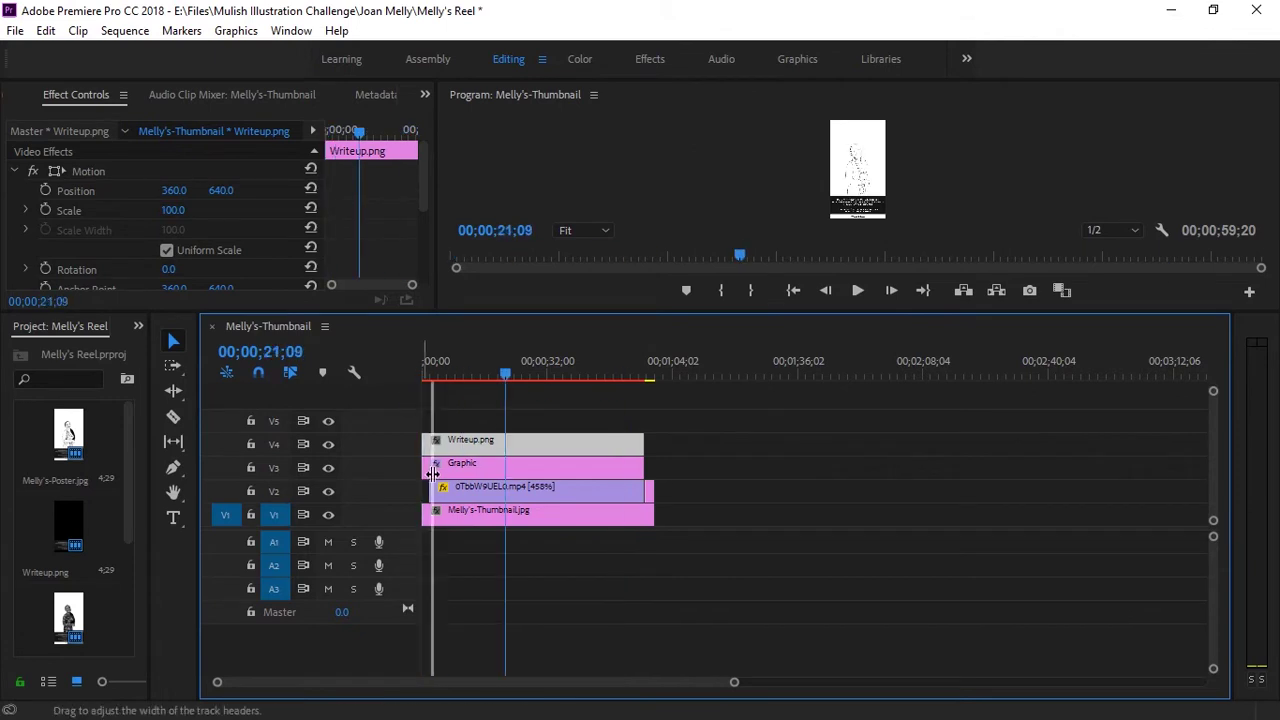
{"action": "key", "text": "backslash"}
Scrub through the sequence to check it, then park the playhead at 03;18.
{"action": "left_click_drag", "start_coordinate": [474, 376], "coordinate": [709, 376]}
{"action": "left_click", "coordinate": [1120, 378]}
{"action": "key", "text": "End"}
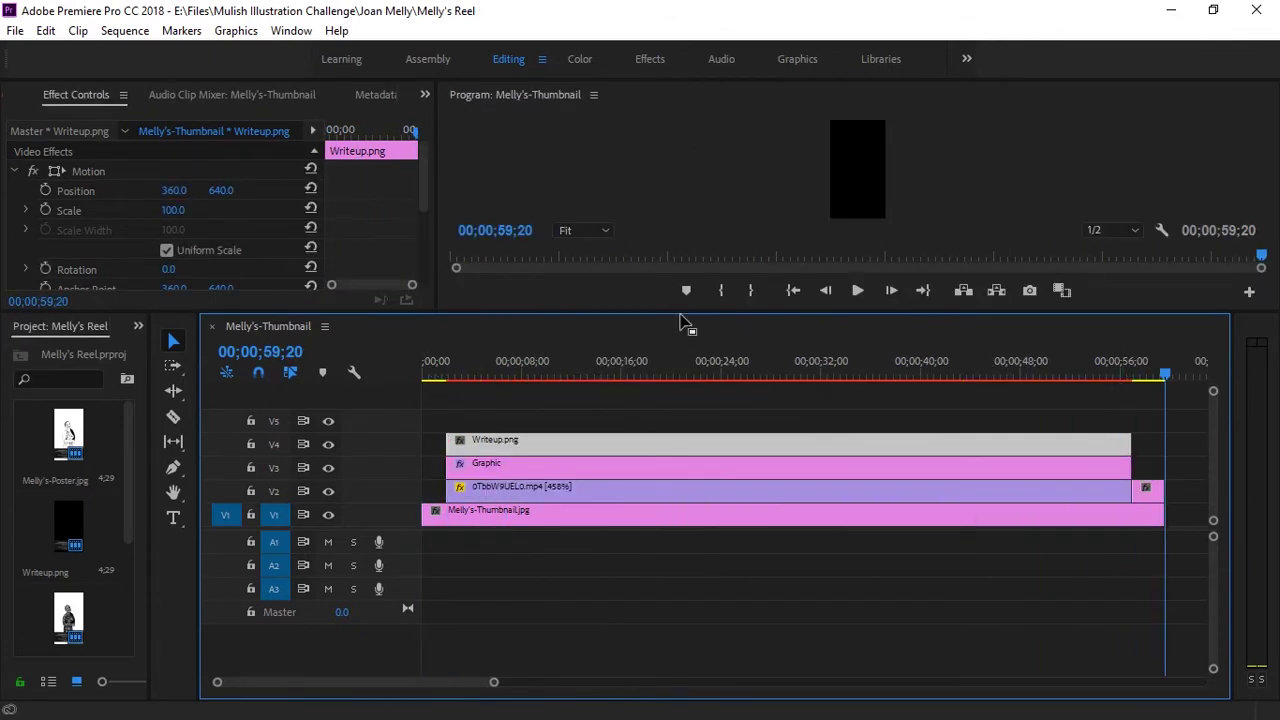
{"action": "left_click_drag", "start_coordinate": [680, 314], "coordinate": [671, 396]}
{"action": "left_click_drag", "start_coordinate": [781, 458], "coordinate": [466, 457]}
{"action": "left_click", "coordinate": [468, 472]}
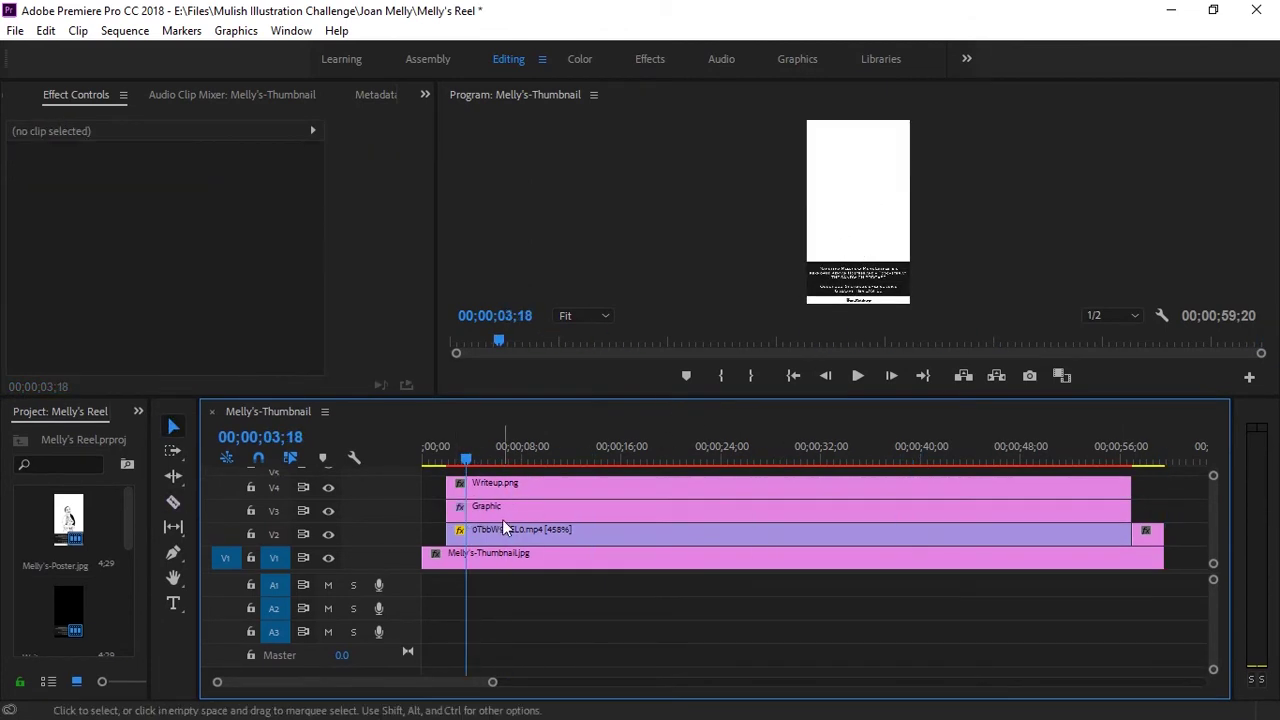
{"action": "left_click", "coordinate": [505, 508]}
Cut the clips near the start and move the end poster piece up a track.
{"action": "left_click", "coordinate": [470, 530]}
{"action": "key", "text": "c"}
{"action": "left_click", "coordinate": [466, 530]}
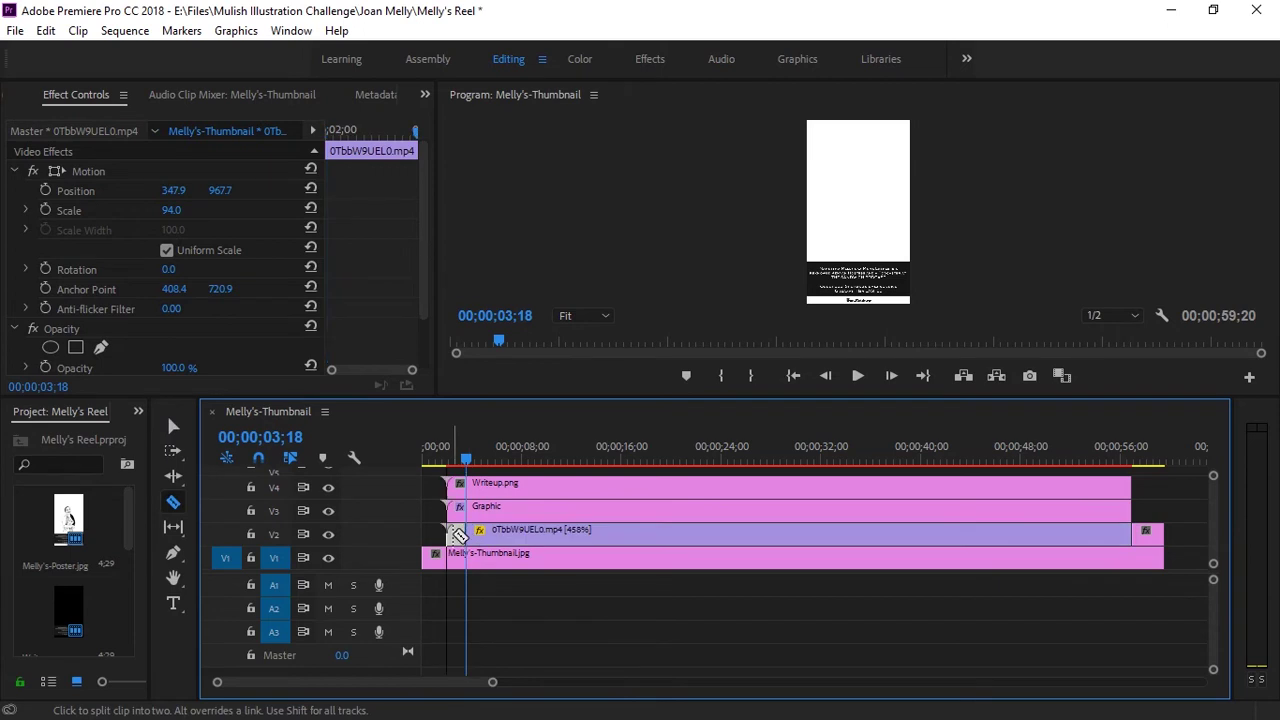
{"action": "key", "text": "v"}
{"action": "left_click_drag", "start_coordinate": [1146, 531], "coordinate": [1146, 508]}
Set the time-lapse clip's duration so it plays at 444.68% speed, then play it.
{"action": "right_click", "coordinate": [1080, 548]}
{"action": "left_click", "coordinate": [1075, 560]}
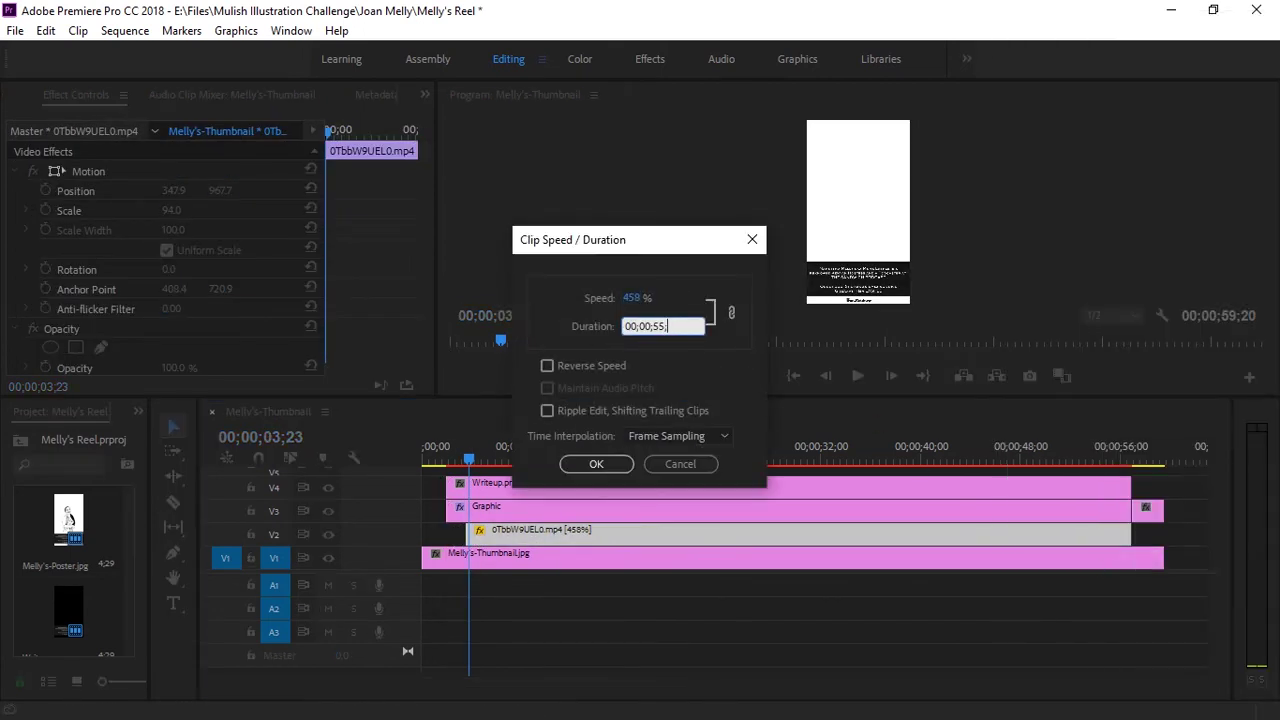
{"action": "key", "text": "Return"}
{"action": "key", "text": "space"}
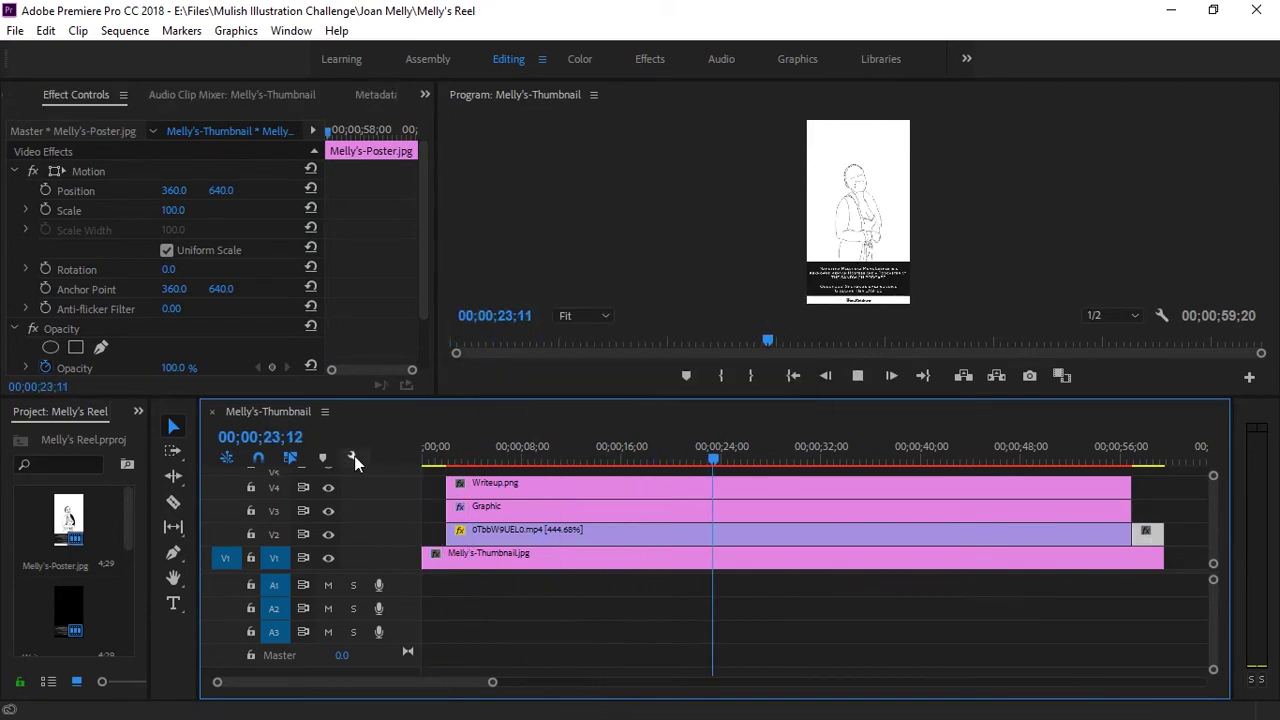
Park the playhead at 00;00;56;15 and enlarge the program monitor over the timeline.
{"action": "left_click", "coordinate": [1105, 462]}
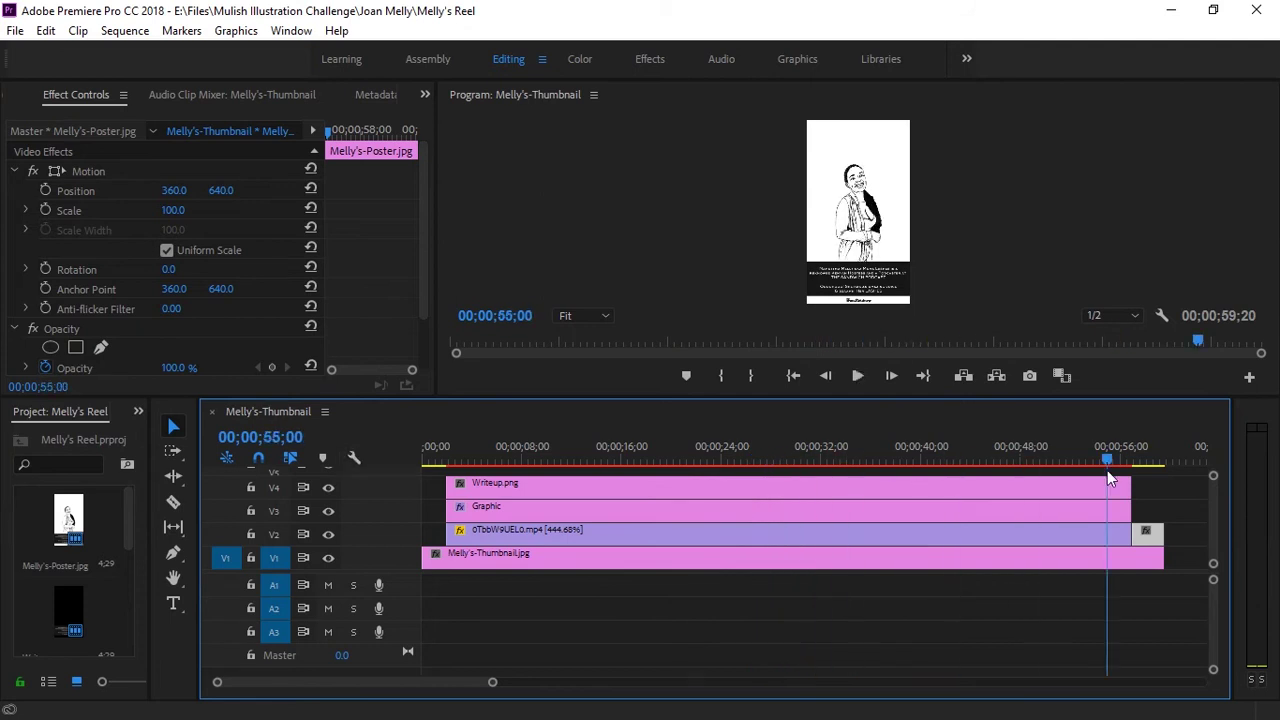
{"action": "scroll", "coordinate": [1109, 486], "scroll_direction": "down", "scroll_amount": 10}
{"action": "left_click", "coordinate": [441, 463]}
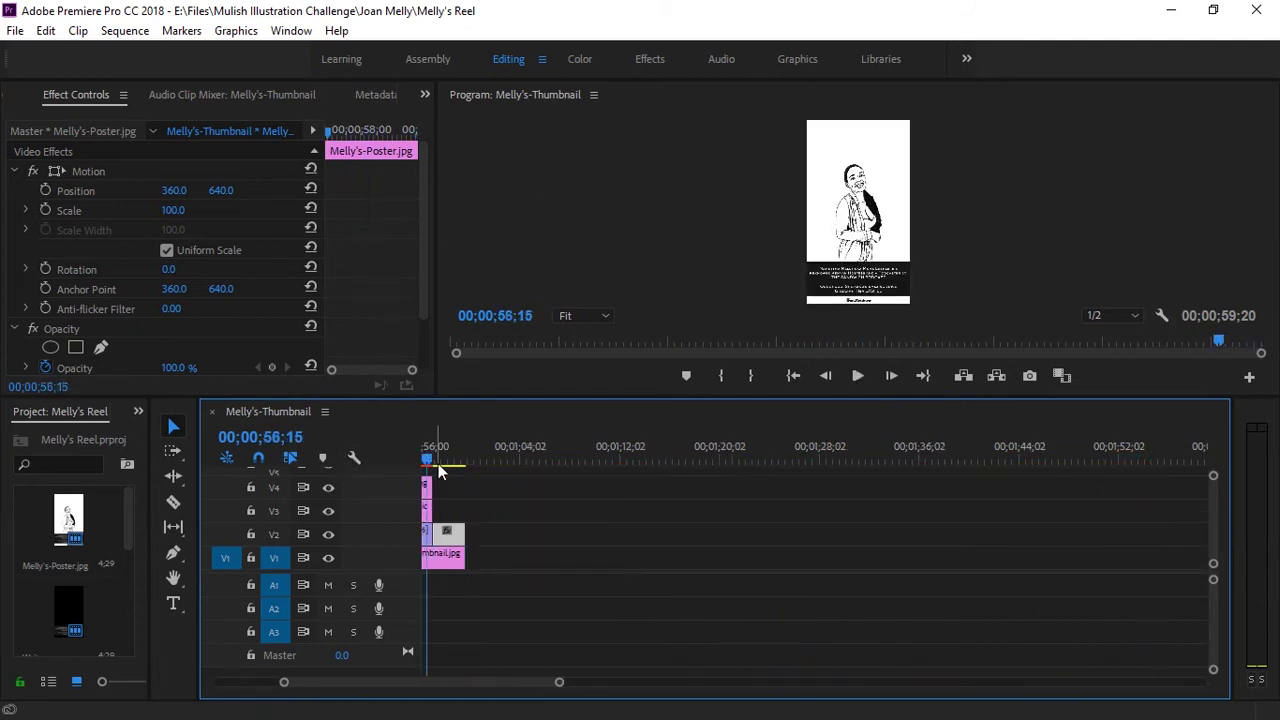
{"action": "mouse_move", "coordinate": [545, 396]}
{"action": "left_mouse_down"}
{"action": "mouse_move", "coordinate": [549, 554]}
{"action": "mouse_move", "coordinate": [551, 471]}
{"action": "left_mouse_up"}
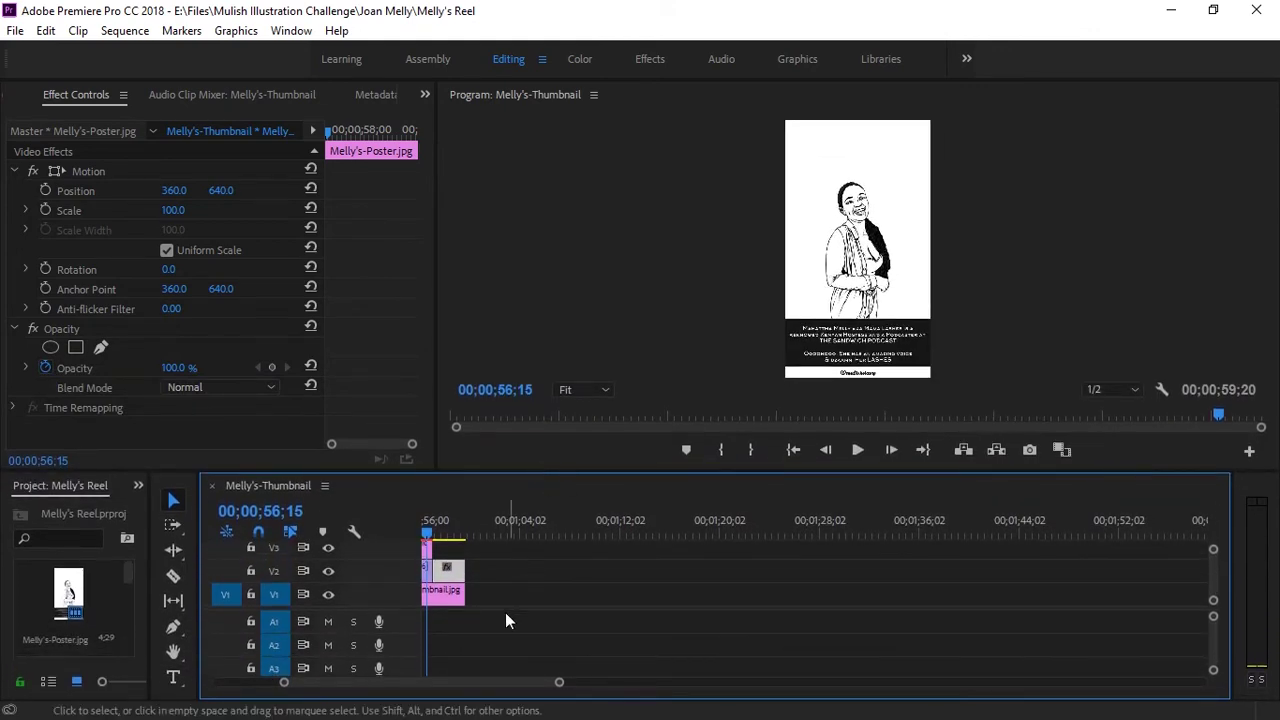
{"action": "left_click_drag", "start_coordinate": [540, 688], "coordinate": [420, 690]}
{"action": "mouse_move", "coordinate": [540, 471]}
{"action": "left_mouse_down"}
{"action": "mouse_move", "coordinate": [540, 424]}
{"action": "mouse_move", "coordinate": [535, 476]}
{"action": "left_mouse_up"}
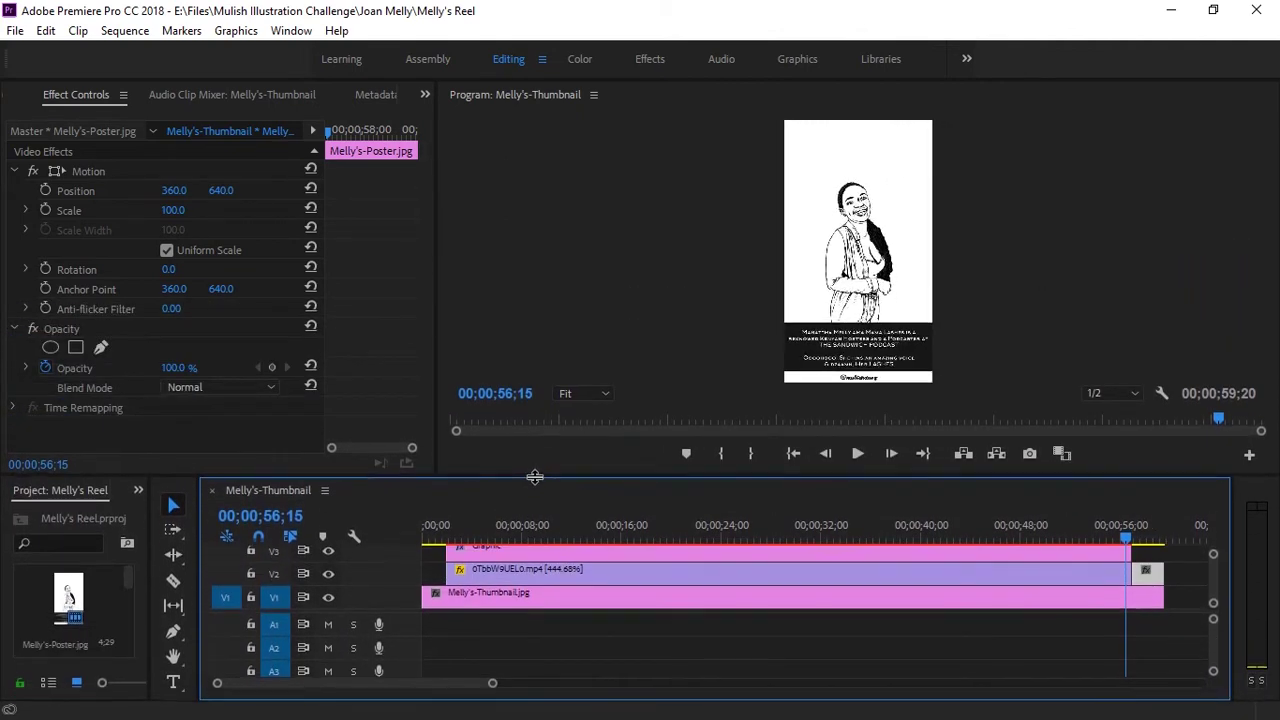
{"action": "left_click_drag", "start_coordinate": [535, 476], "coordinate": [528, 604]}
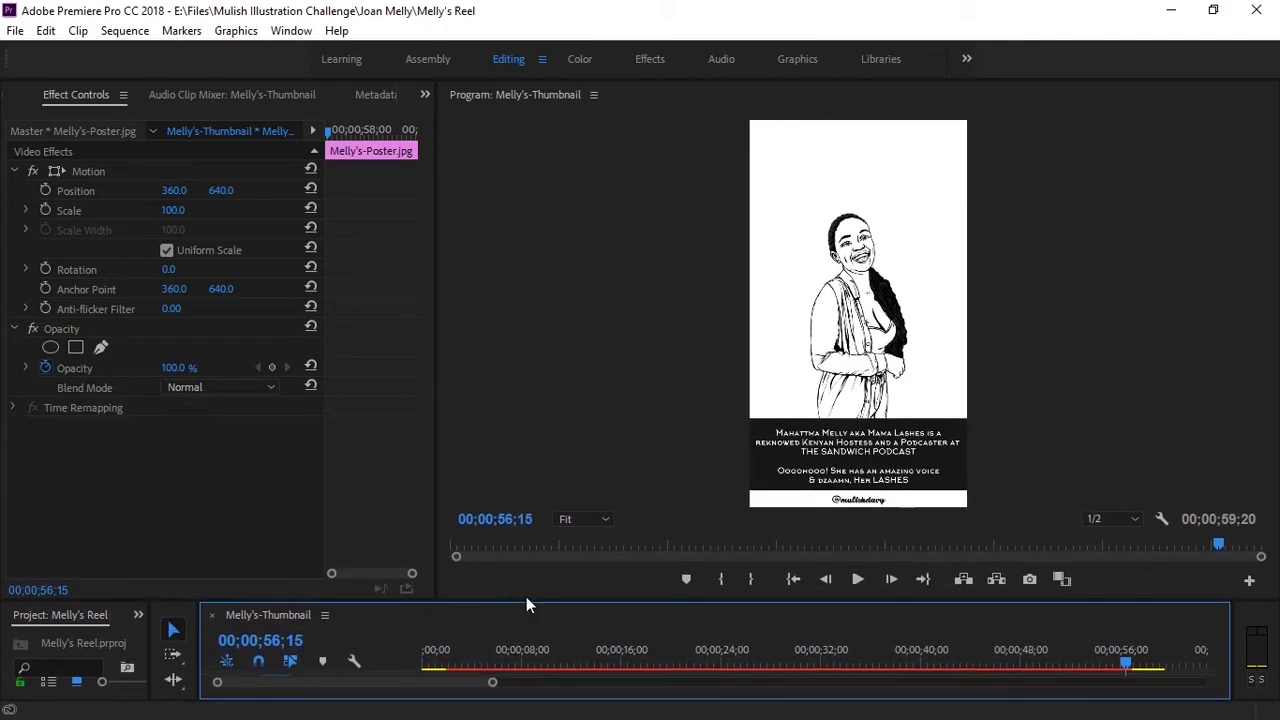
Set playback resolution to Full and play the whole reel in a full-screen program monitor.
{"action": "left_click", "coordinate": [1101, 520]}
{"action": "left_click", "coordinate": [1112, 544]}
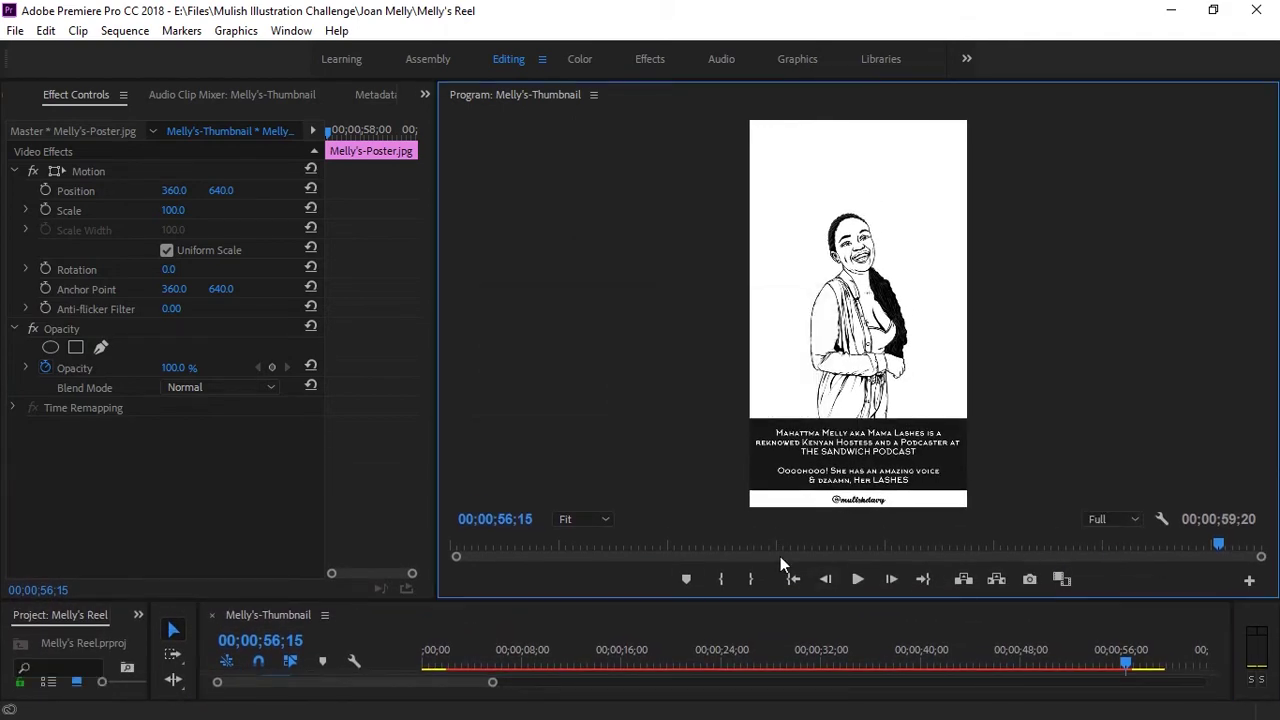
{"action": "left_click", "coordinate": [859, 581]}
{"action": "key", "text": "grave"}
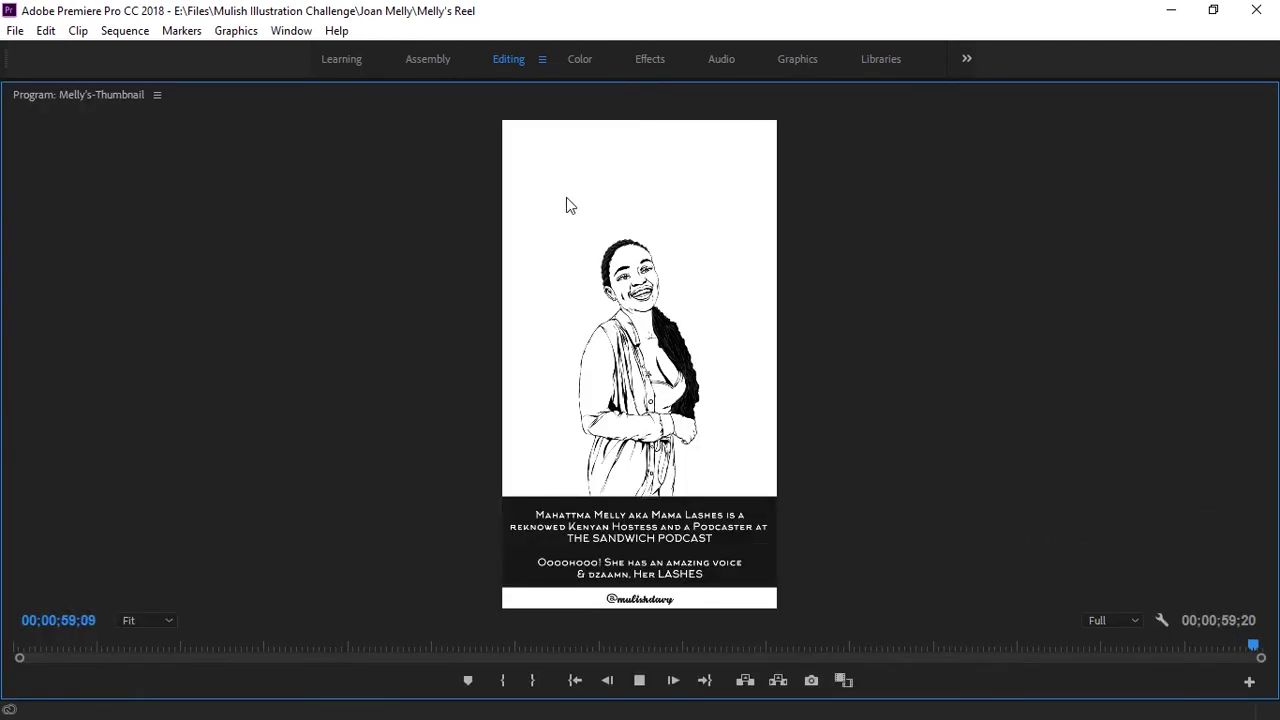
{"action": "left_click", "coordinate": [639, 680]}
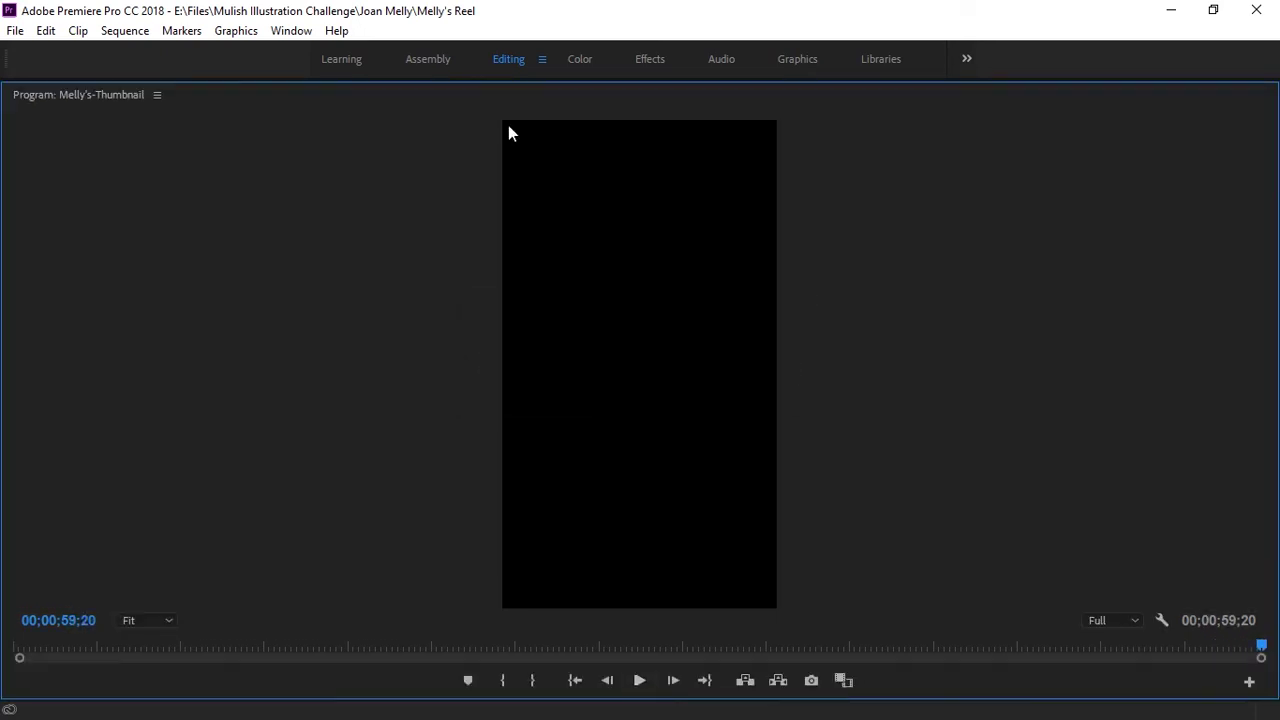
{"action": "key", "text": "grave"}
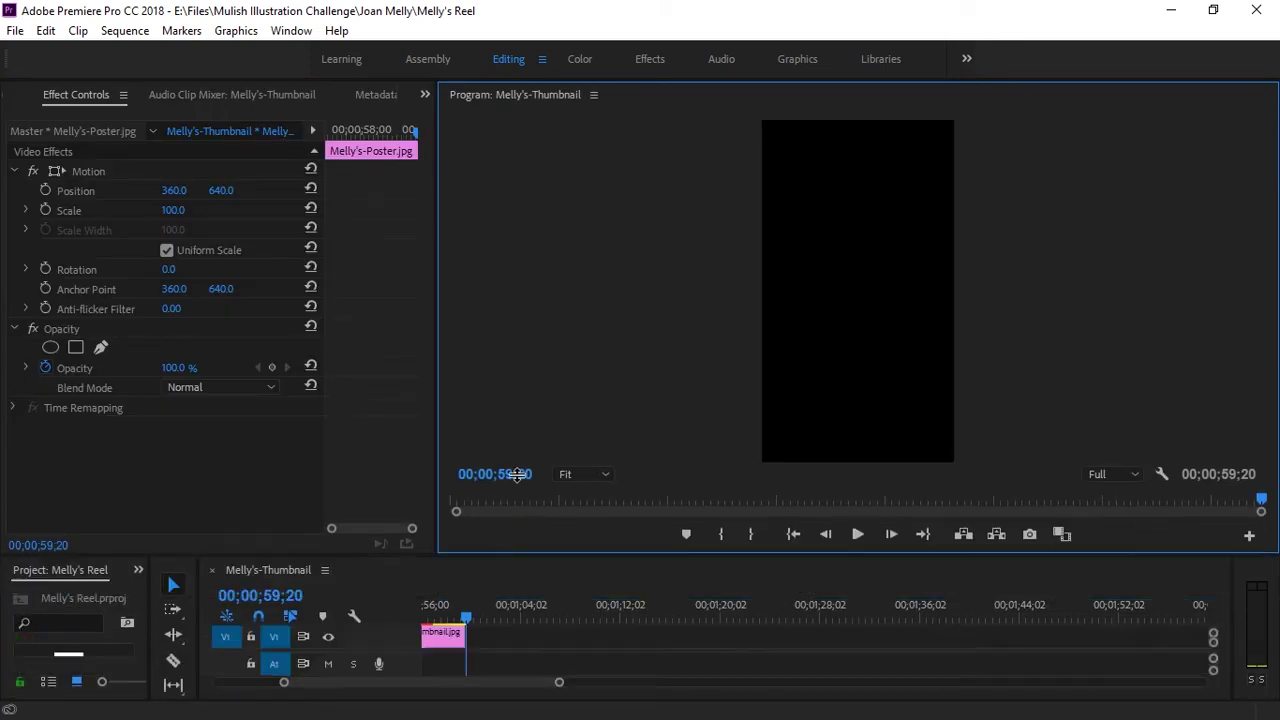
Resize the panels to show all clips and open File > Export > Media.
{"action": "left_click_drag", "start_coordinate": [526, 600], "coordinate": [526, 428]}
{"action": "left_click_drag", "start_coordinate": [466, 684], "coordinate": [337, 688]}
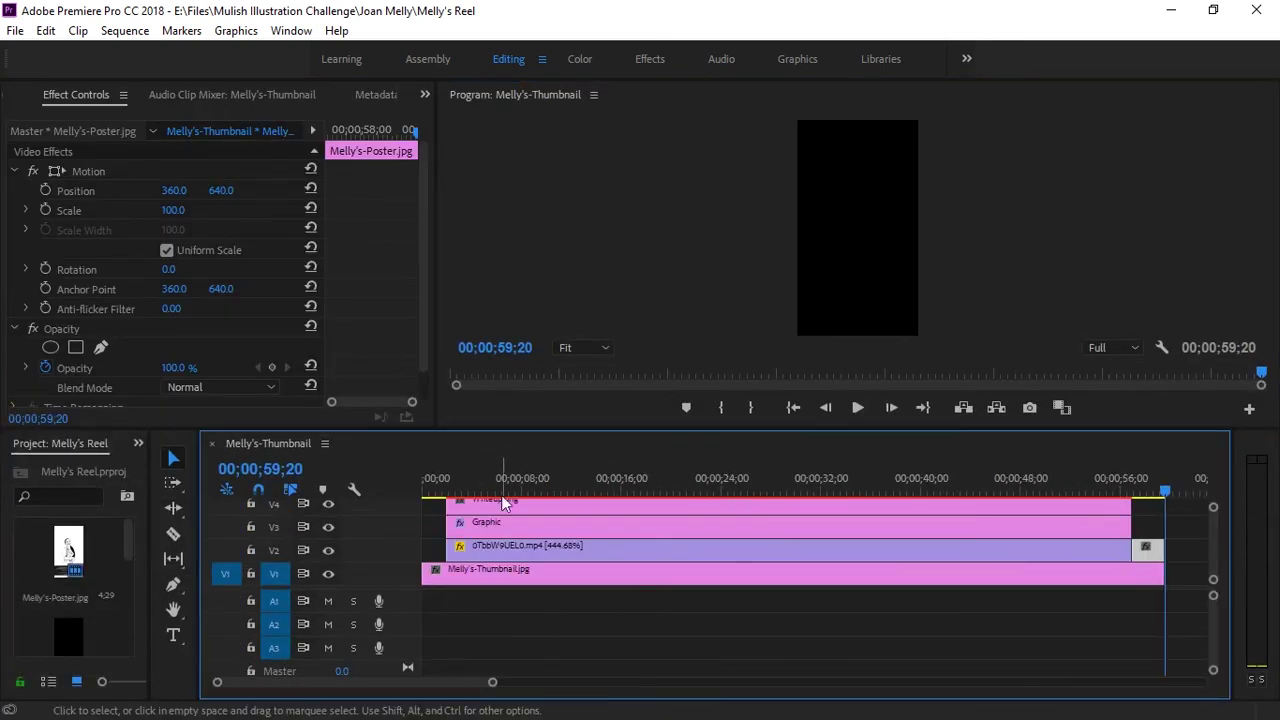
{"action": "left_click_drag", "start_coordinate": [516, 428], "coordinate": [516, 382]}
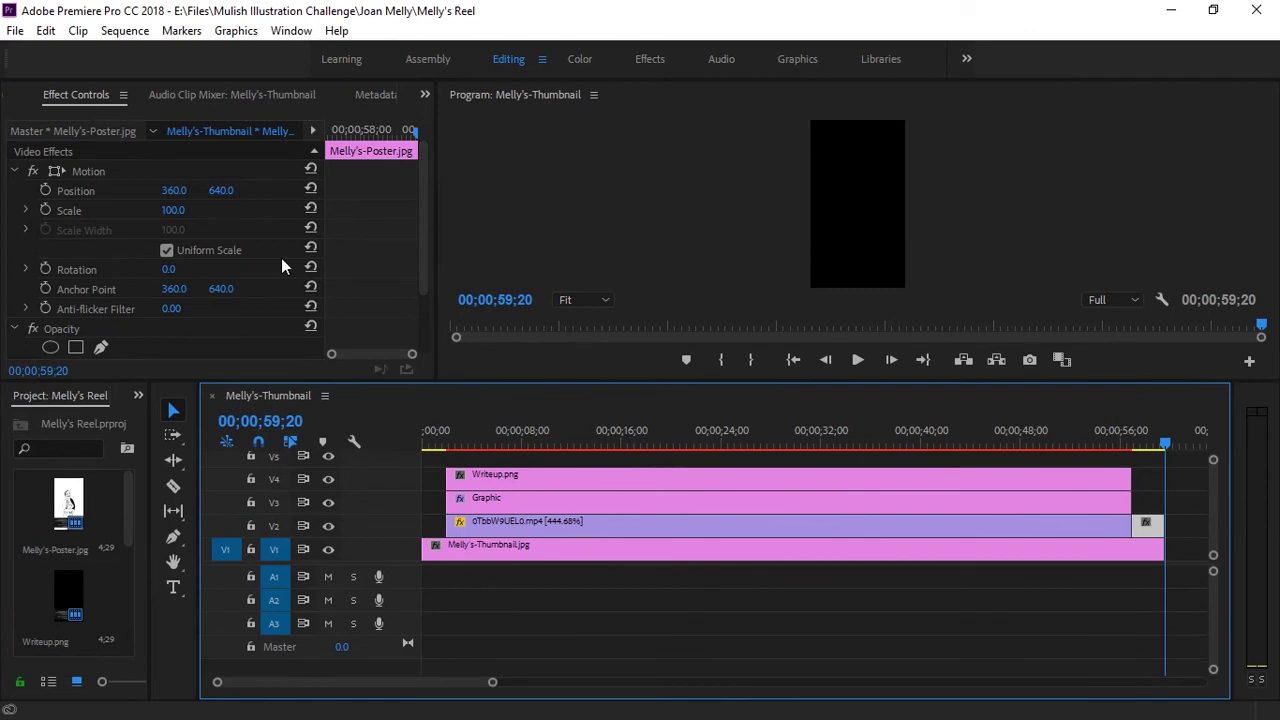
{"action": "left_click", "coordinate": [15, 30]}
{"action": "mouse_move", "coordinate": [143, 594]}
{"action": "left_click", "coordinate": [378, 375]}
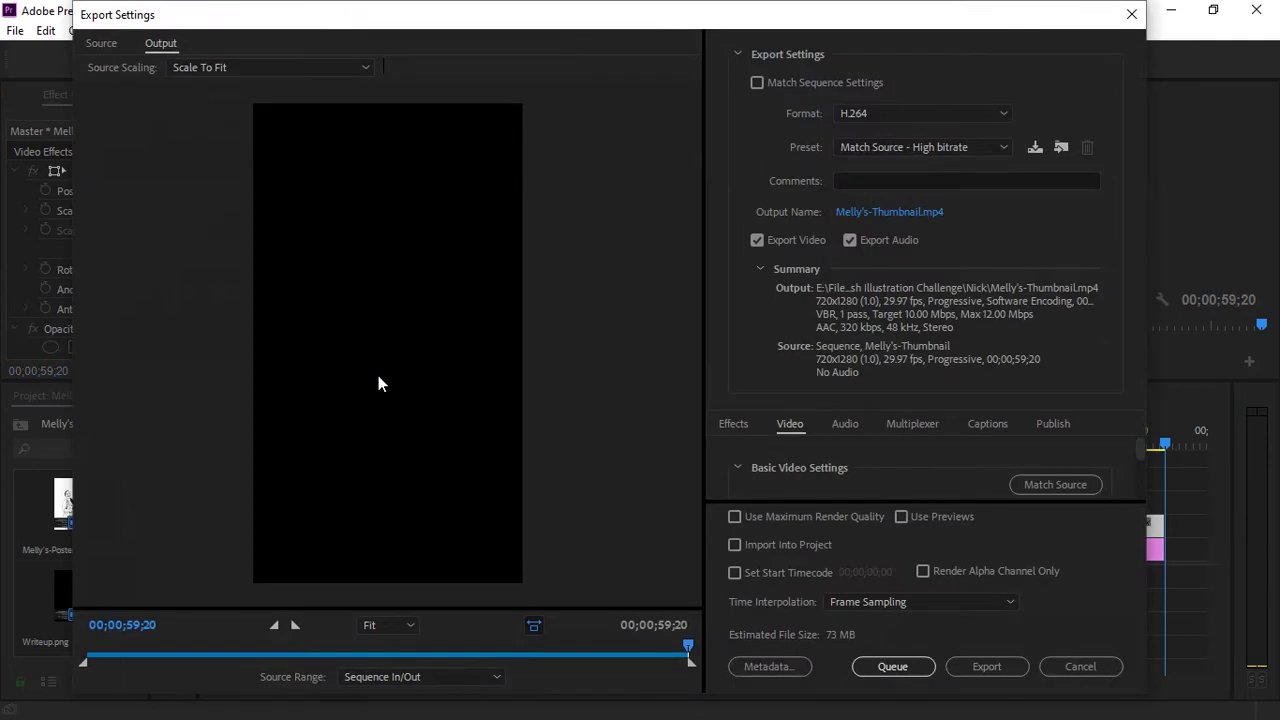
Export as H.264 with the Match Source - Adaptive High Bitrate preset and audio off.
{"action": "left_click", "coordinate": [850, 240]}
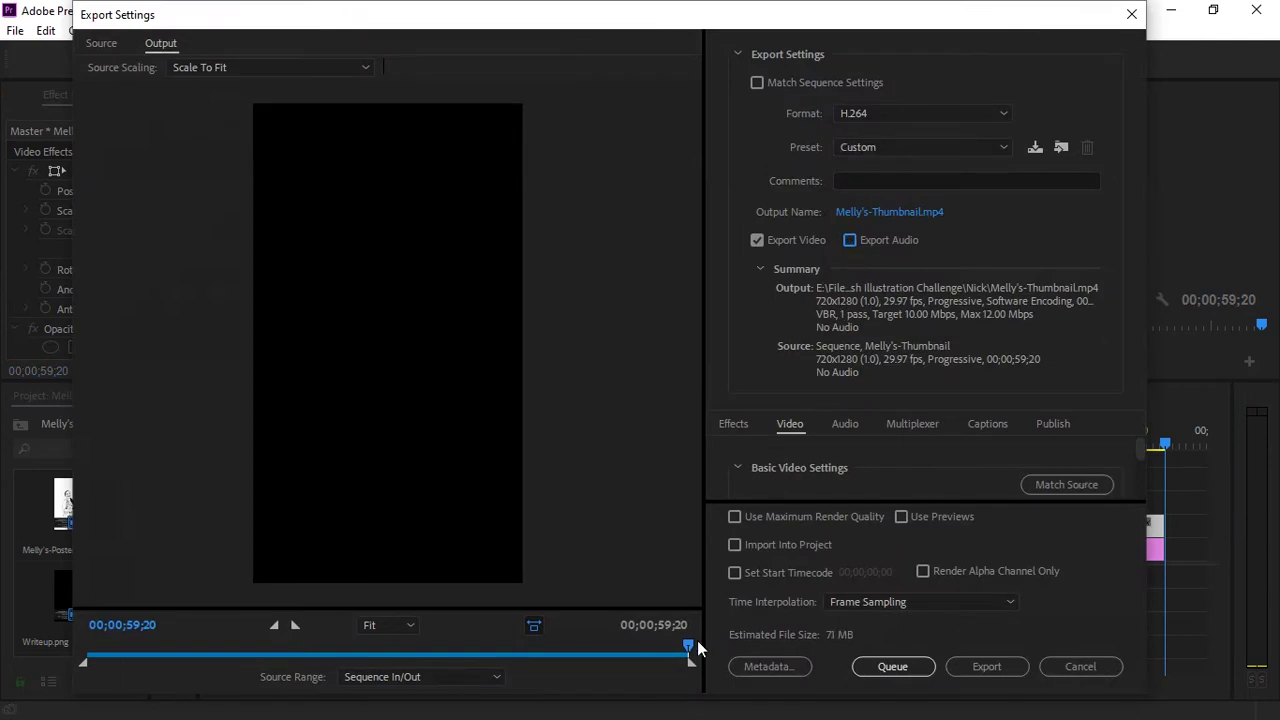
{"action": "left_click_drag", "start_coordinate": [688, 646], "coordinate": [213, 646]}
{"action": "left_click", "coordinate": [874, 115]}
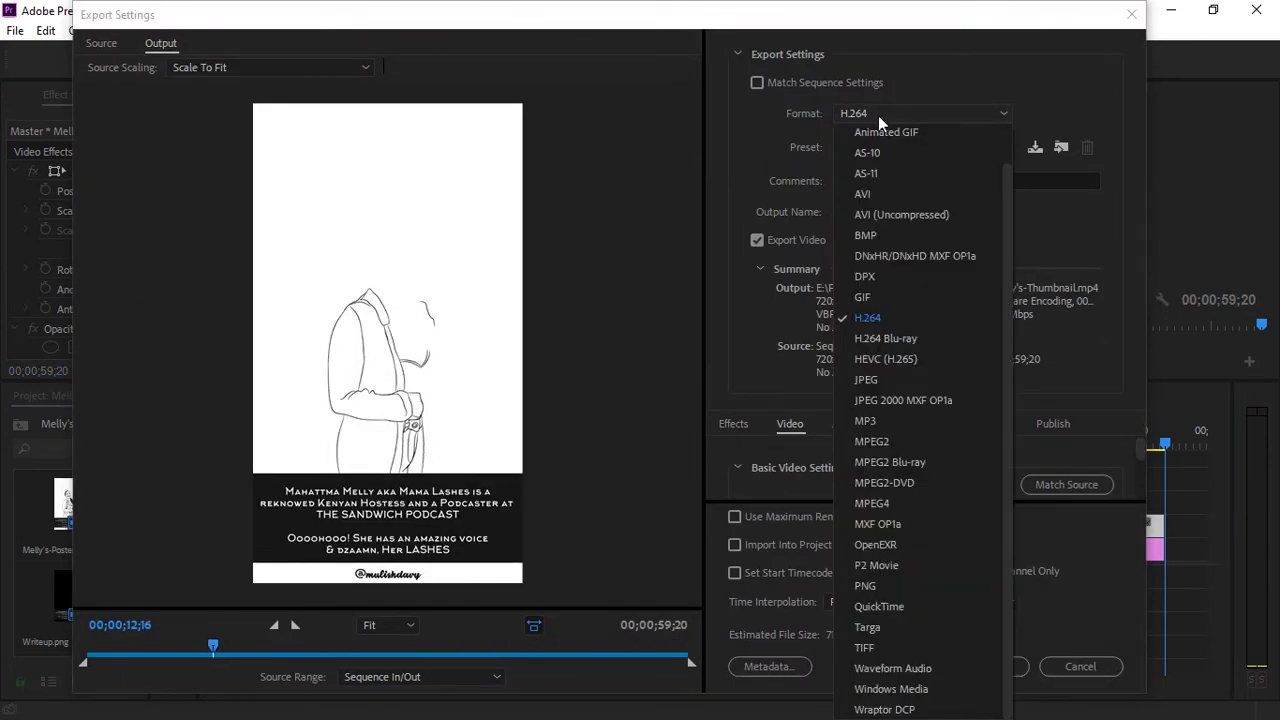
{"action": "left_click", "coordinate": [894, 317]}
{"action": "left_click", "coordinate": [915, 148]}
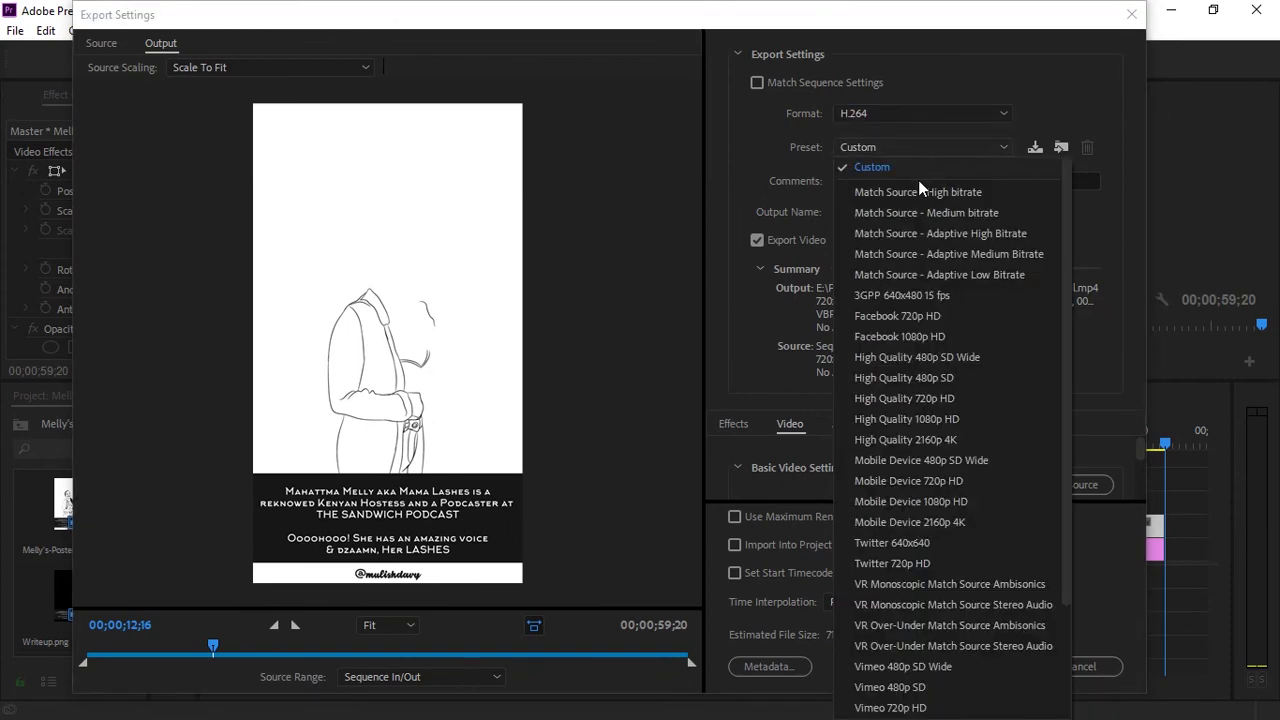
{"action": "left_click", "coordinate": [950, 234]}
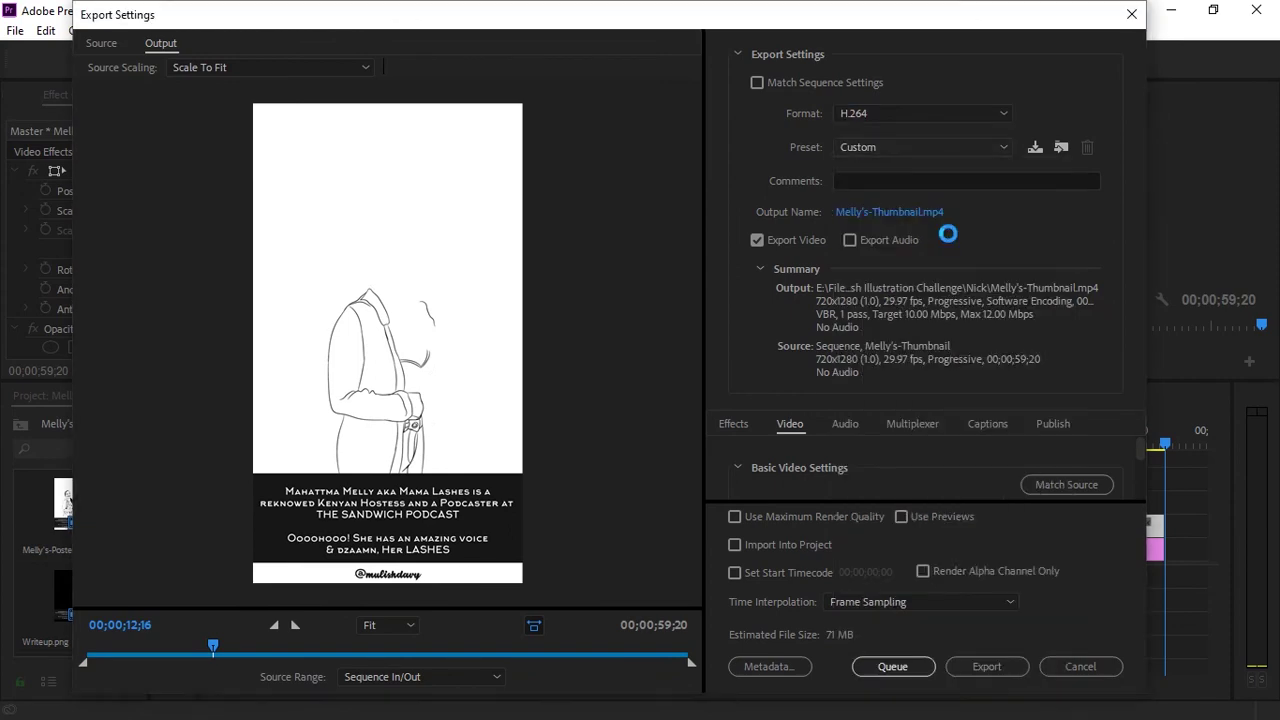
{"action": "left_click", "coordinate": [873, 241]}
{"action": "left_click", "coordinate": [900, 212]}
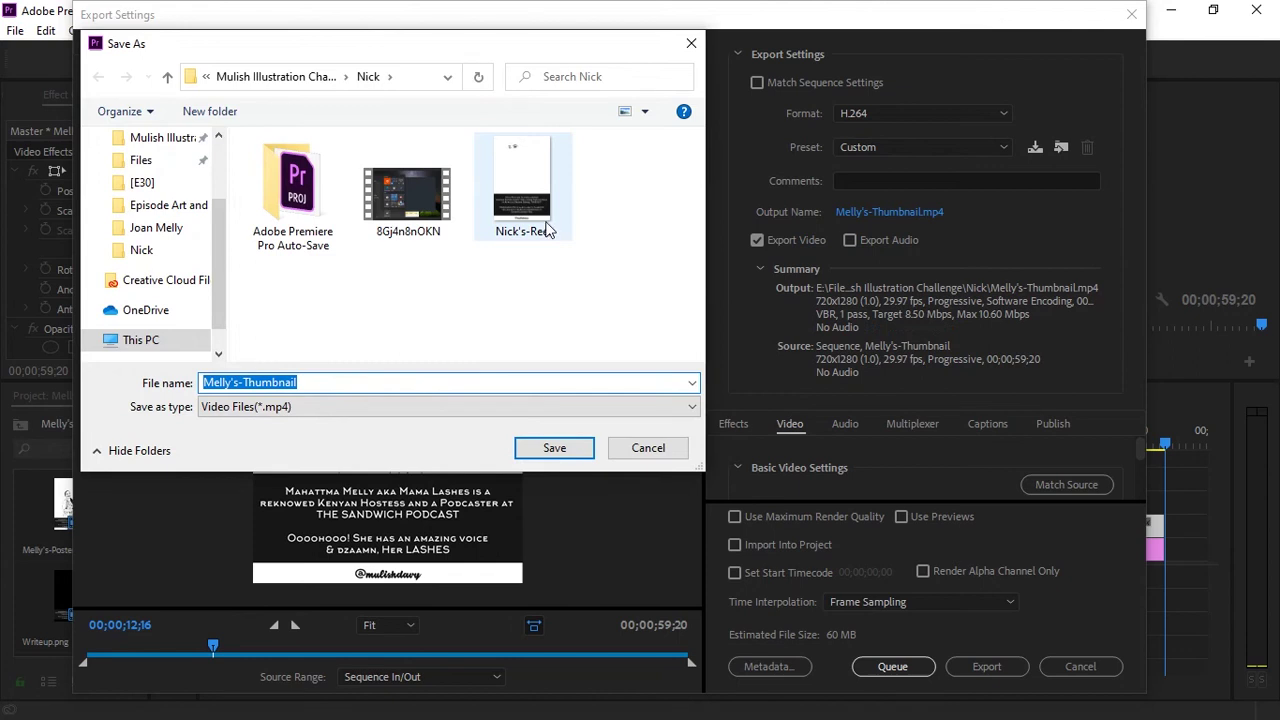
Save the export as Melly's-Reel in the artist's folder inside the challenge folder.
{"action": "left_click", "coordinate": [312, 80]}
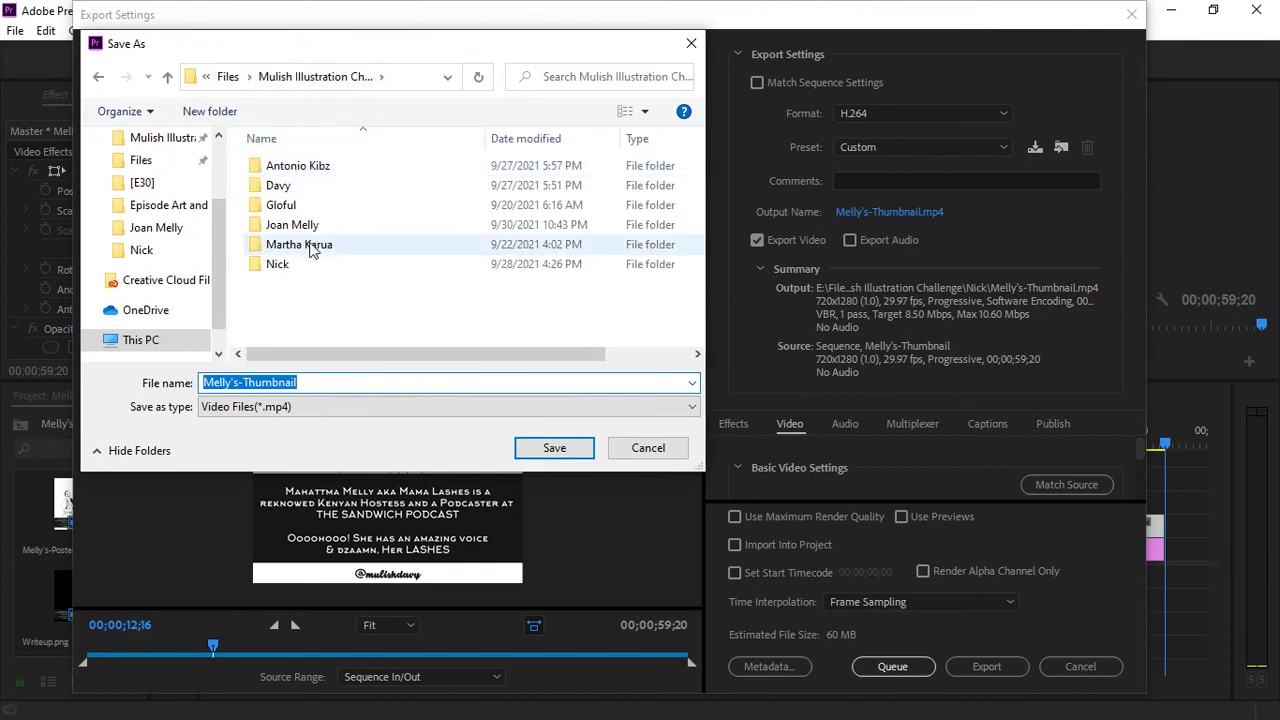
{"action": "double_click", "coordinate": [384, 224]}
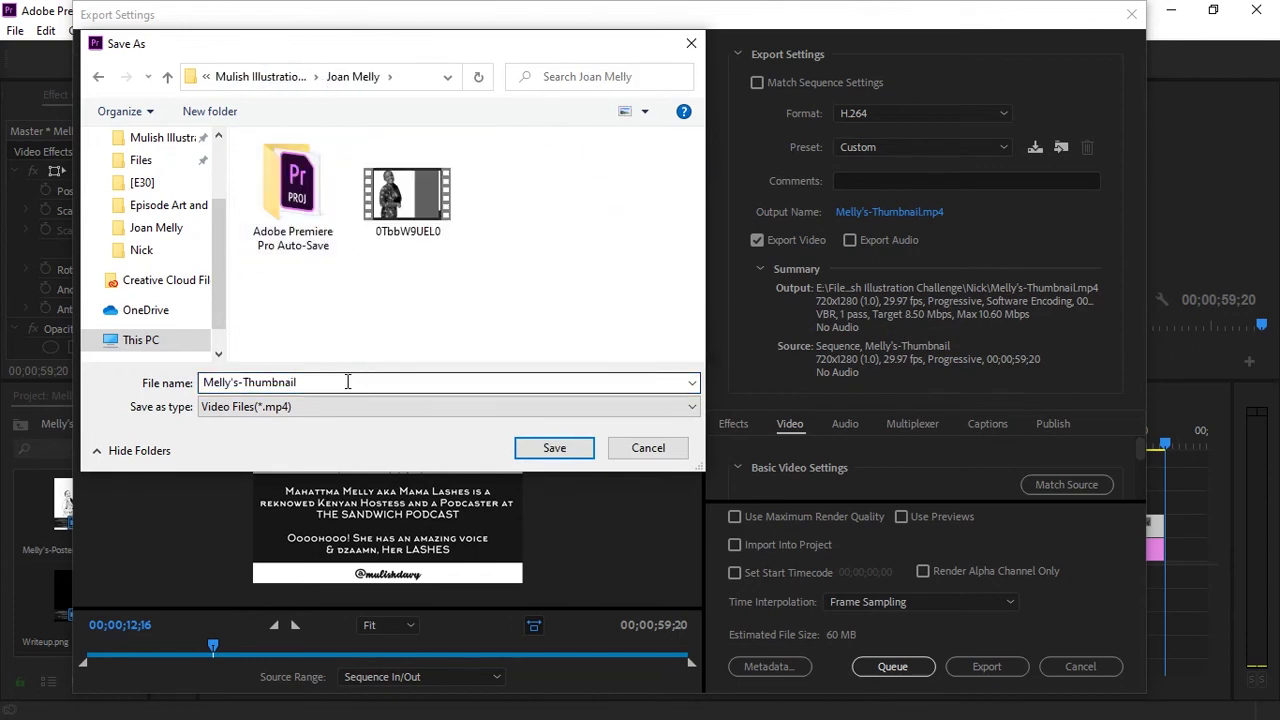
{"action": "left_click_drag", "start_coordinate": [337, 382], "coordinate": [254, 370]}
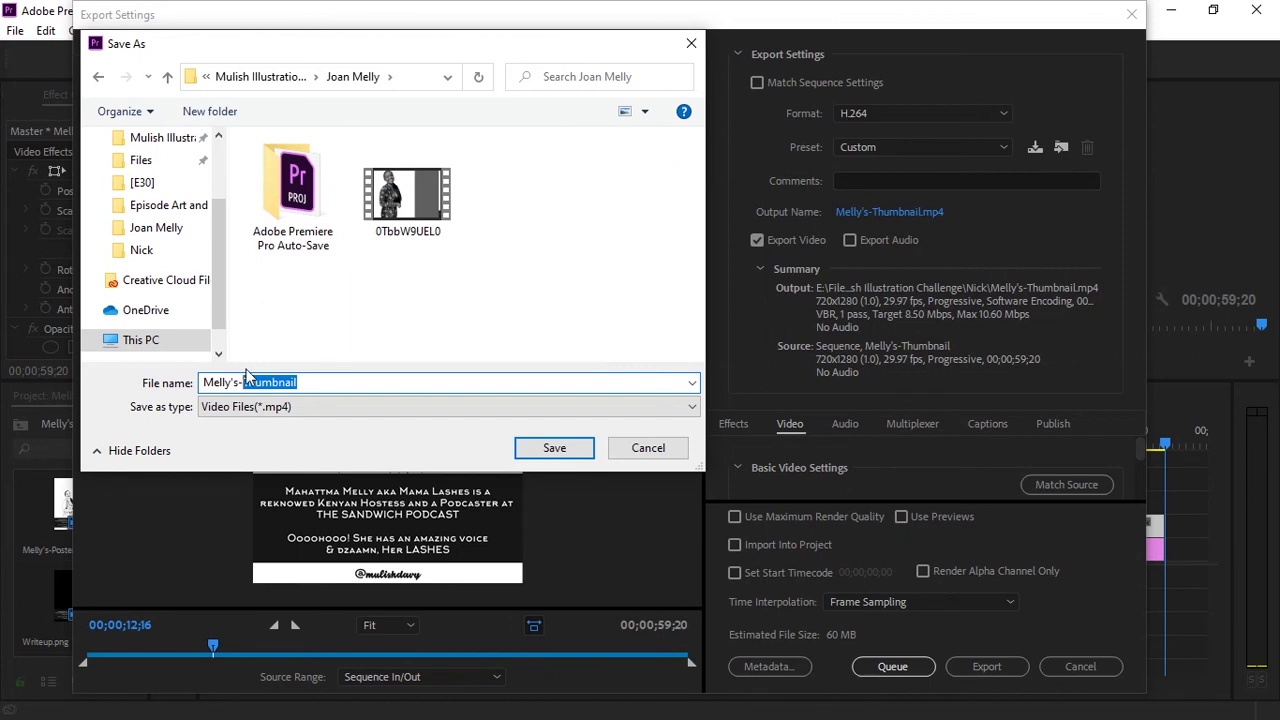
{"action": "type", "text": "Ree"}
{"action": "left_click", "coordinate": [533, 446]}
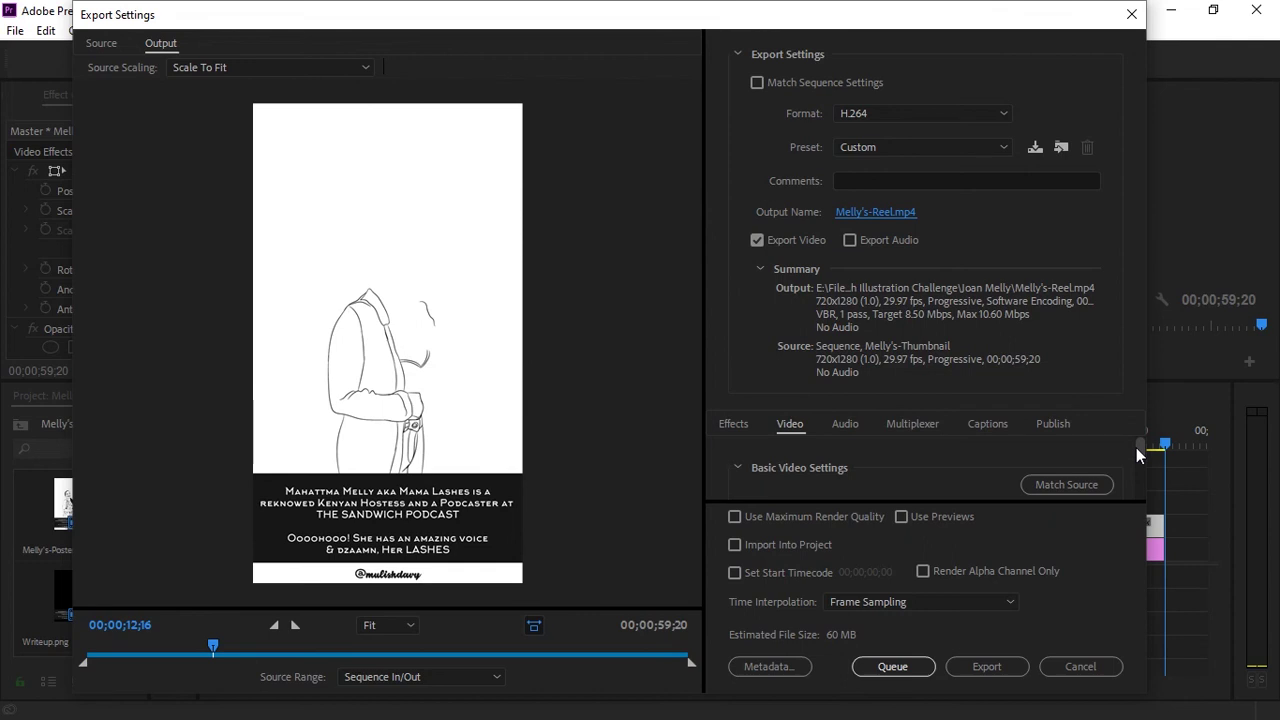
Confirm the 720x1280 video settings and start exporting the sequence to Melly's-Reel.mp4.
{"action": "mouse_move", "coordinate": [1136, 447]}
{"action": "left_mouse_down"}
{"action": "mouse_move", "coordinate": [1136, 478]}
{"action": "mouse_move", "coordinate": [1136, 430]}
{"action": "left_mouse_up"}
{"action": "mouse_move", "coordinate": [1140, 450]}
{"action": "left_mouse_down"}
{"action": "mouse_move", "coordinate": [1143, 463]}
{"action": "mouse_move", "coordinate": [1139, 448]}
{"action": "left_mouse_up"}
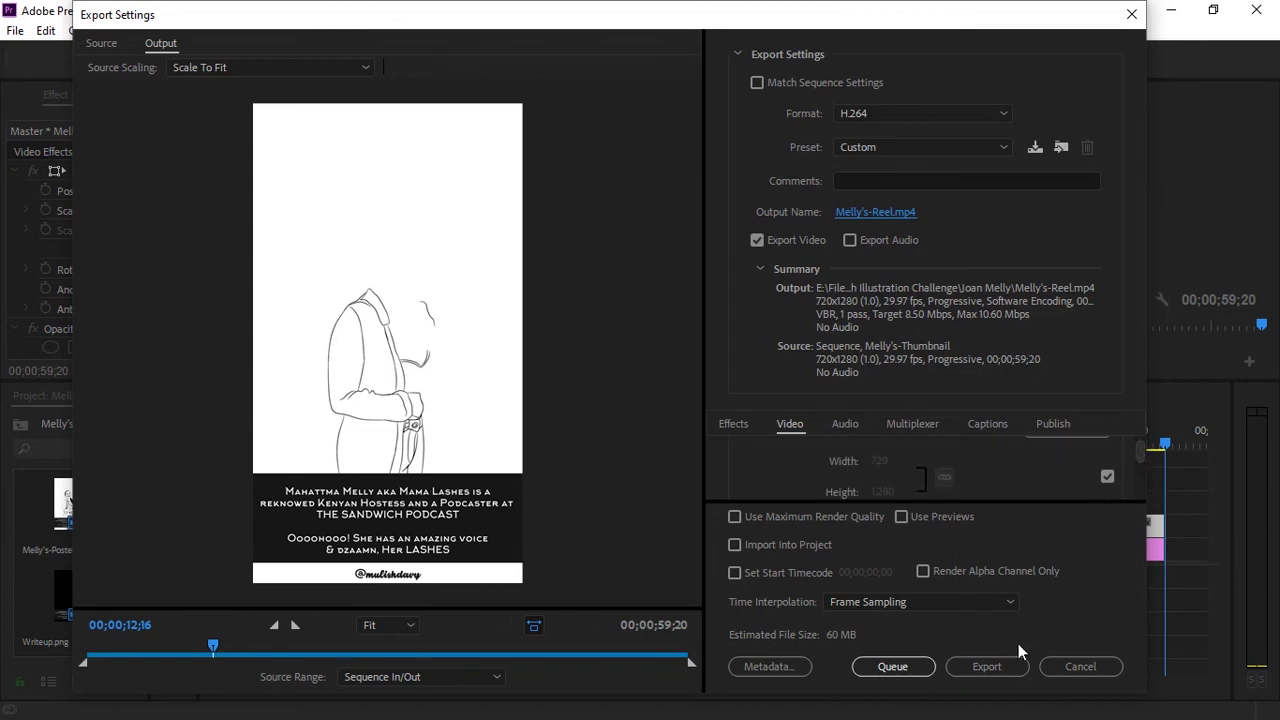
{"action": "left_click", "coordinate": [976, 667]}
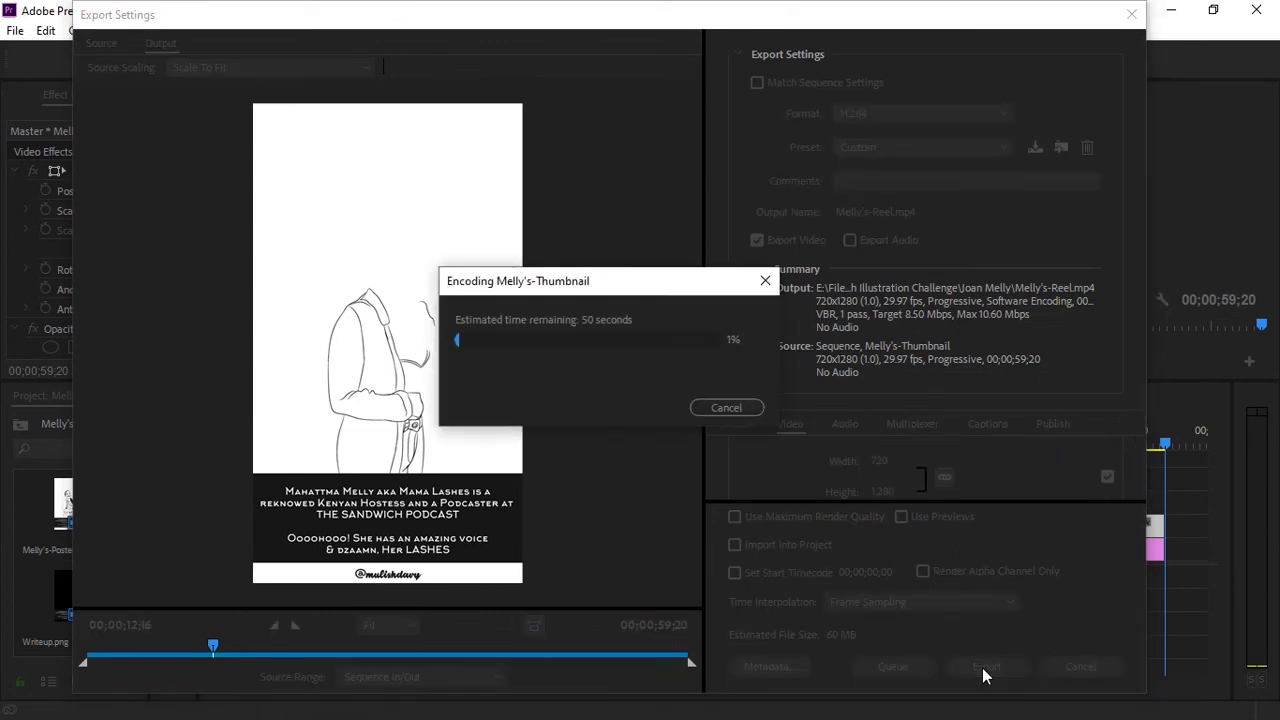